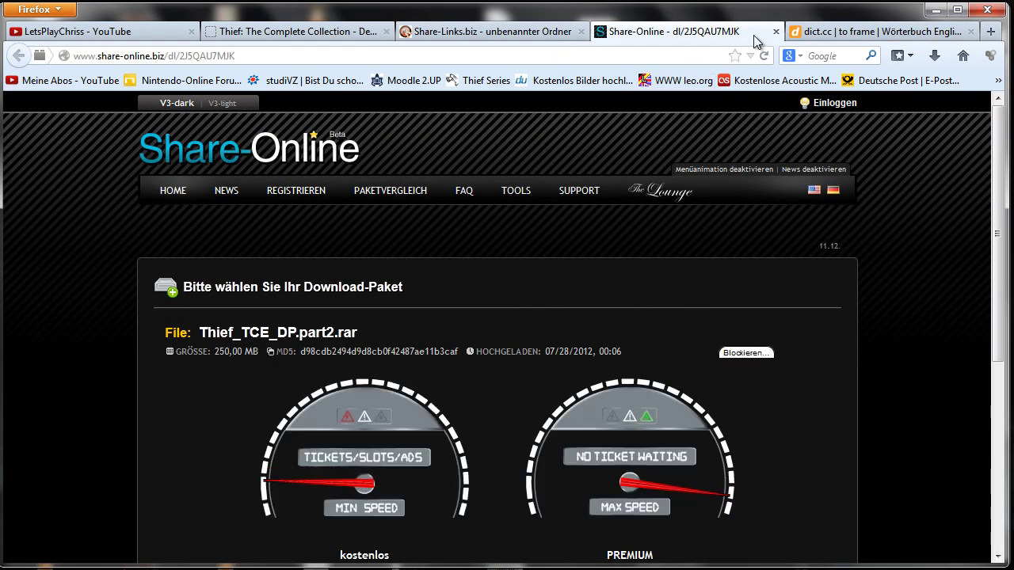
Close the Share-Online page and open the download link on the Thief: The Complete Collection language files page.
{"action": "key", "text": "ctrl+w"}
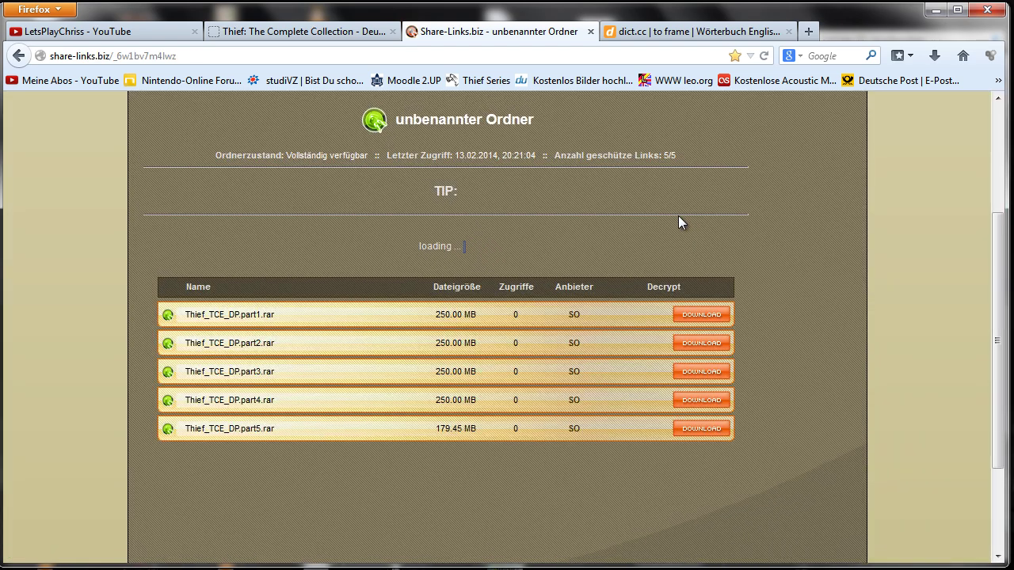
{"action": "scroll", "coordinate": [678, 222], "scroll_direction": "up", "scroll_amount": 4}
{"action": "scroll", "coordinate": [678, 222], "scroll_direction": "down", "scroll_amount": 2}
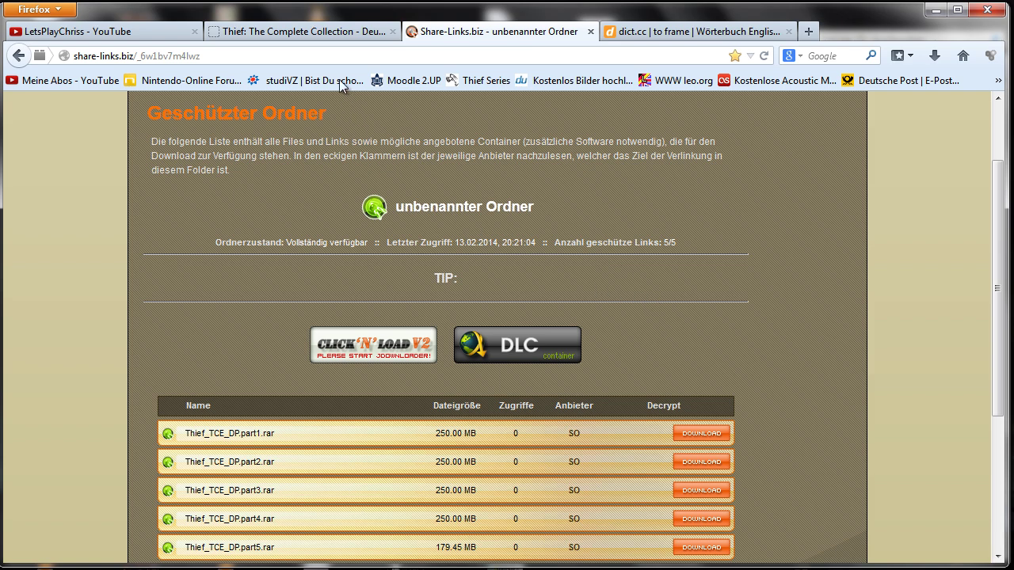
{"action": "left_click", "coordinate": [342, 38]}
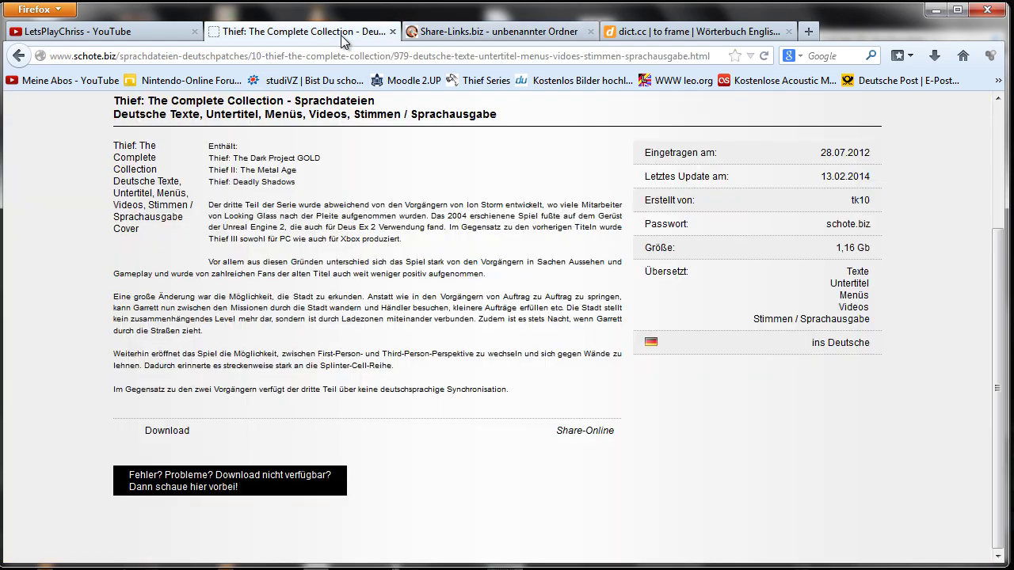
{"action": "left_click", "coordinate": [227, 434]}
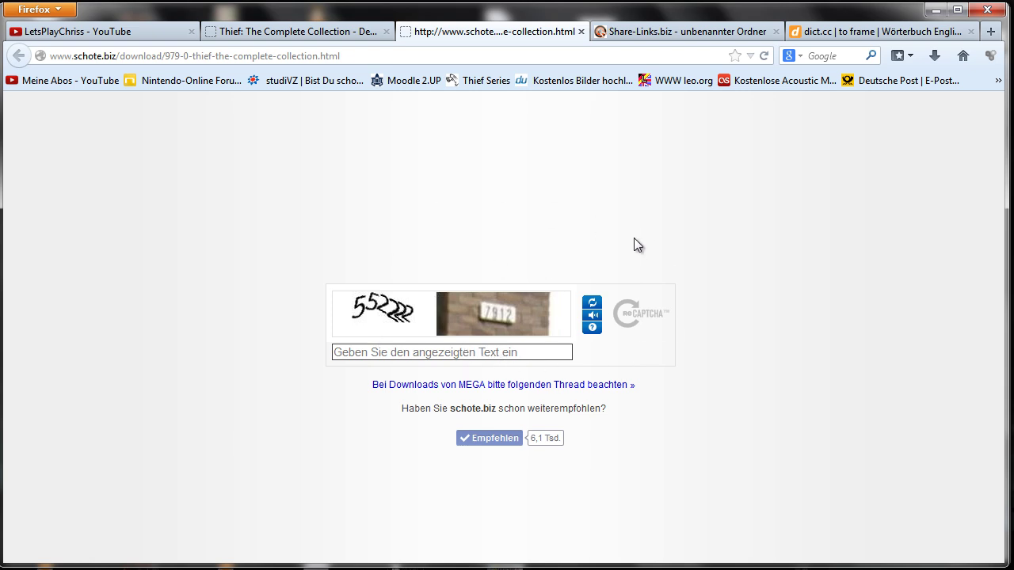
Examine the list of Thief_TCE_DP archive parts in the Share-Links folder.
{"action": "key", "text": "ctrl+Tab"}
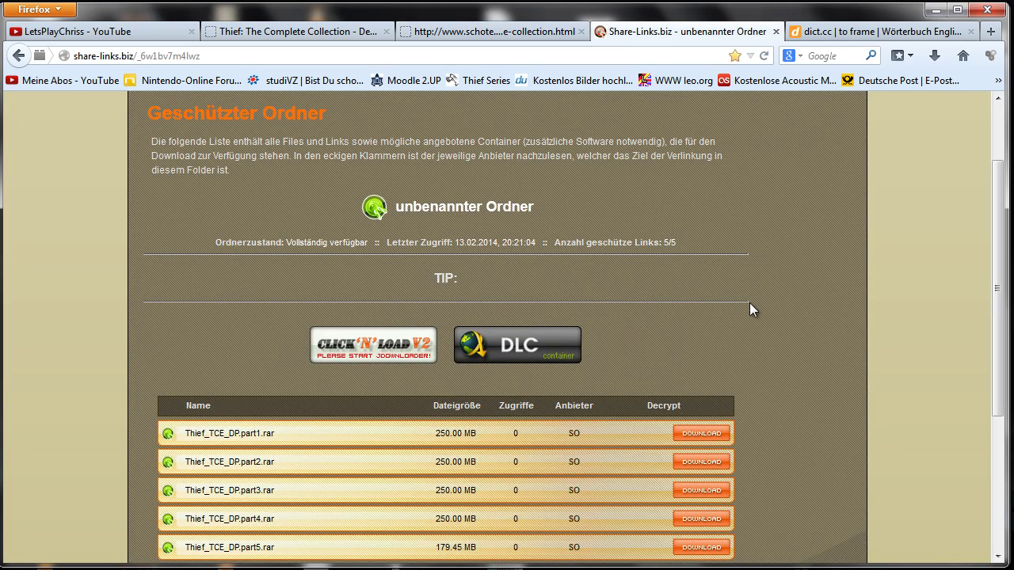
{"action": "scroll", "coordinate": [752, 309], "scroll_direction": "down", "scroll_amount": 2}
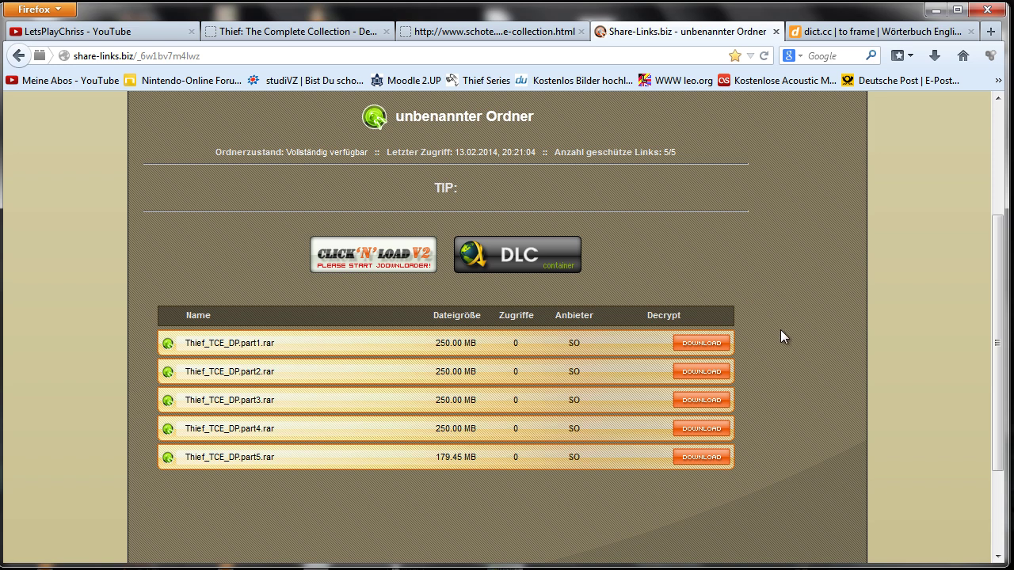
{"action": "scroll", "coordinate": [781, 335], "scroll_direction": "up", "scroll_amount": 2}
{"action": "scroll", "coordinate": [711, 362], "scroll_direction": "down", "scroll_amount": 2}
Switch to the Download New folder in Windows Explorer and select the archives Thief_TCE_DP.part1 through part5.
{"action": "left_click", "coordinate": [934, 9]}
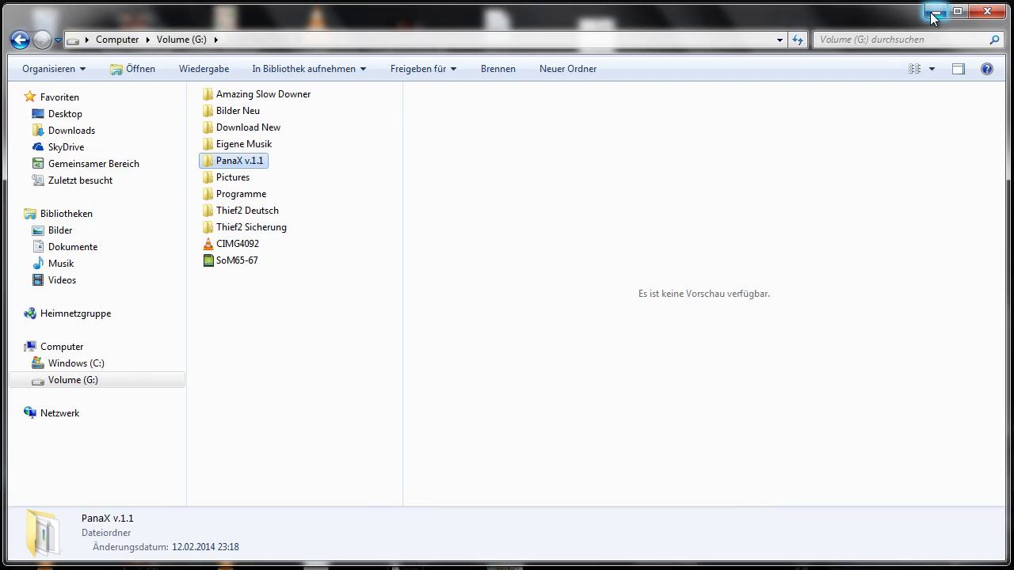
{"action": "left_click", "coordinate": [934, 12]}
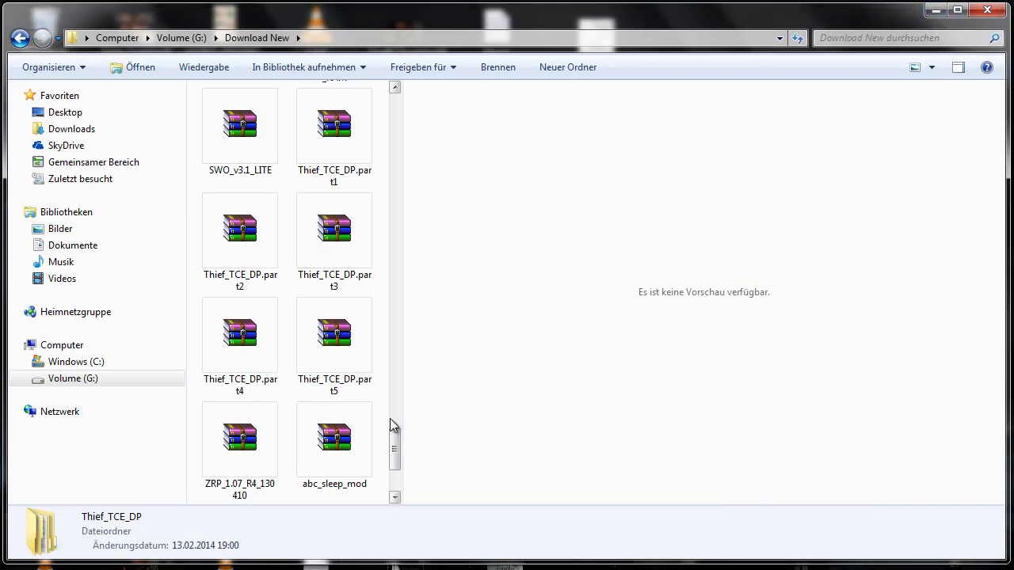
{"action": "left_click", "coordinate": [336, 182]}
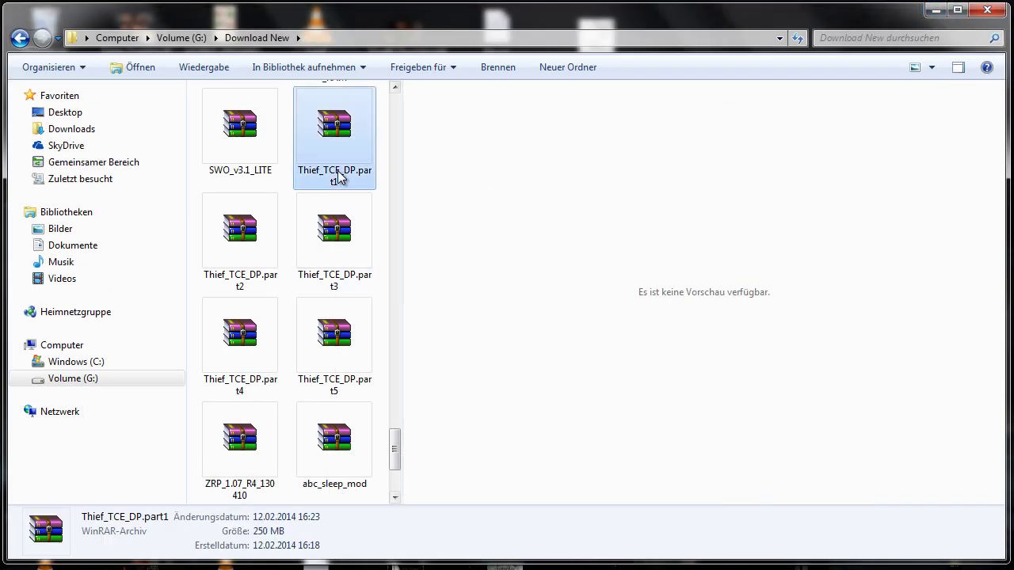
{"action": "left_click", "coordinate": [235, 261], "text": "ctrl"}
{"action": "left_click", "coordinate": [317, 252], "text": "ctrl"}
{"action": "left_click", "coordinate": [237, 337], "text": "ctrl"}
{"action": "left_click", "coordinate": [336, 353], "text": "ctrl"}
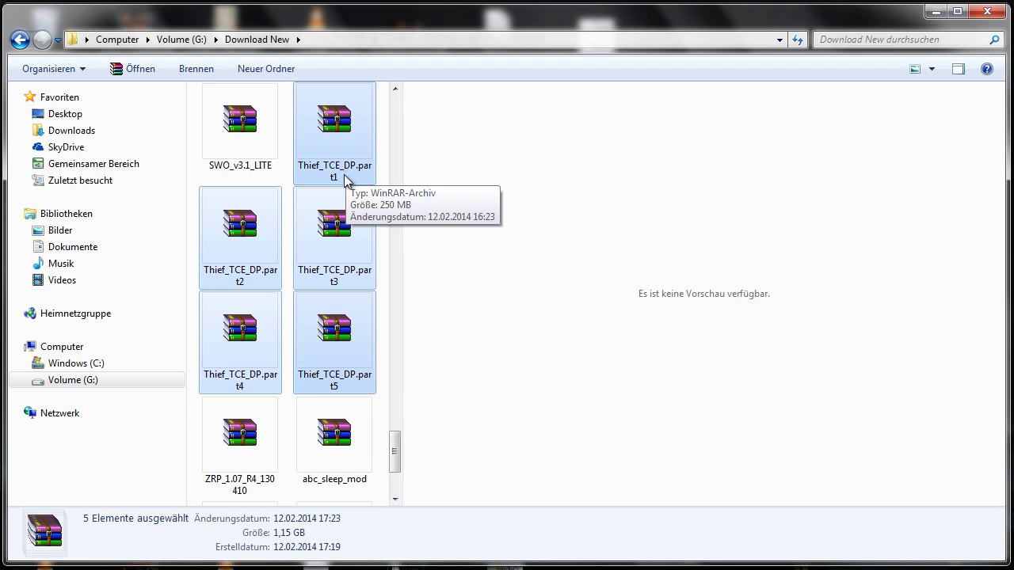
Open the Thief II - The Metal Age Deutsch Patch folder inside the extracted Thief_TCE_DP folder.
{"action": "left_click_drag", "start_coordinate": [395, 451], "coordinate": [393, 102]}
{"action": "left_click", "coordinate": [338, 420]}
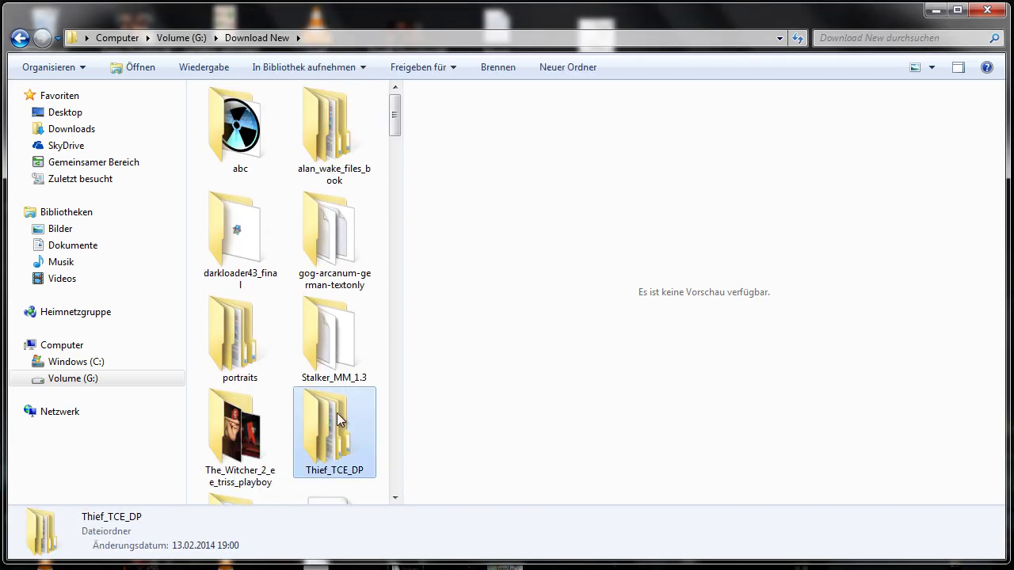
{"action": "double_click", "coordinate": [339, 420]}
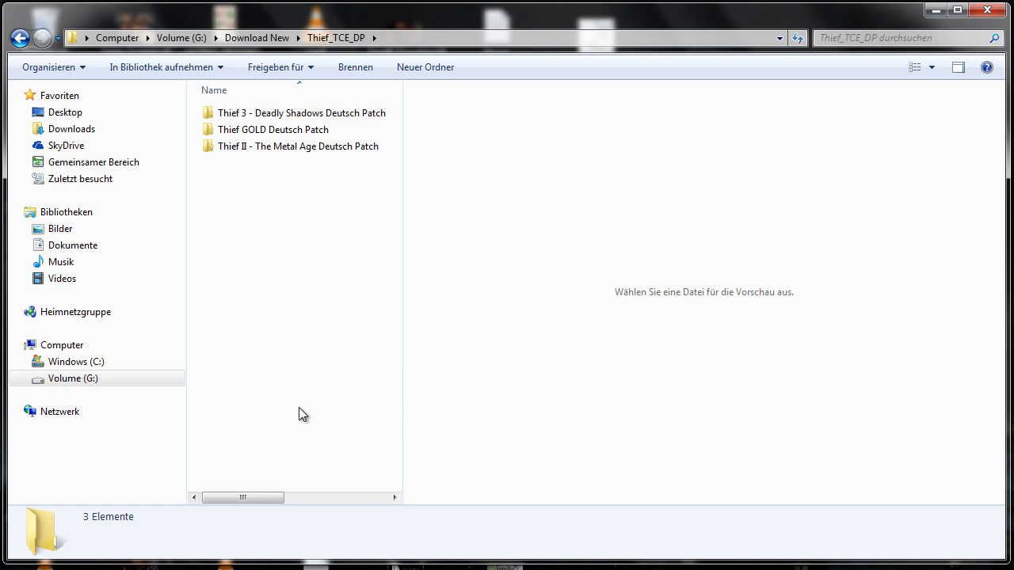
{"action": "left_click", "coordinate": [267, 152]}
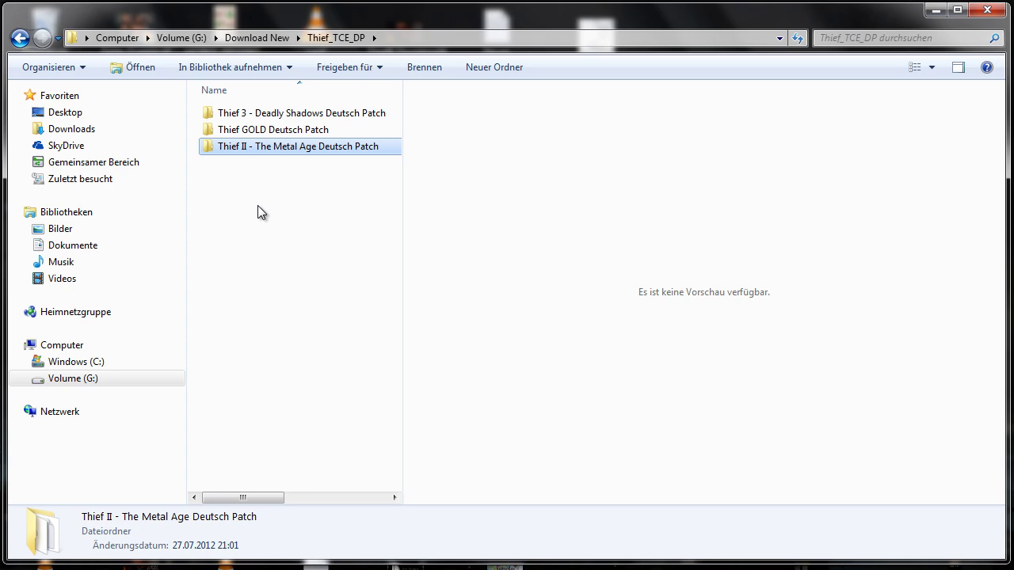
{"action": "key", "text": "Return"}
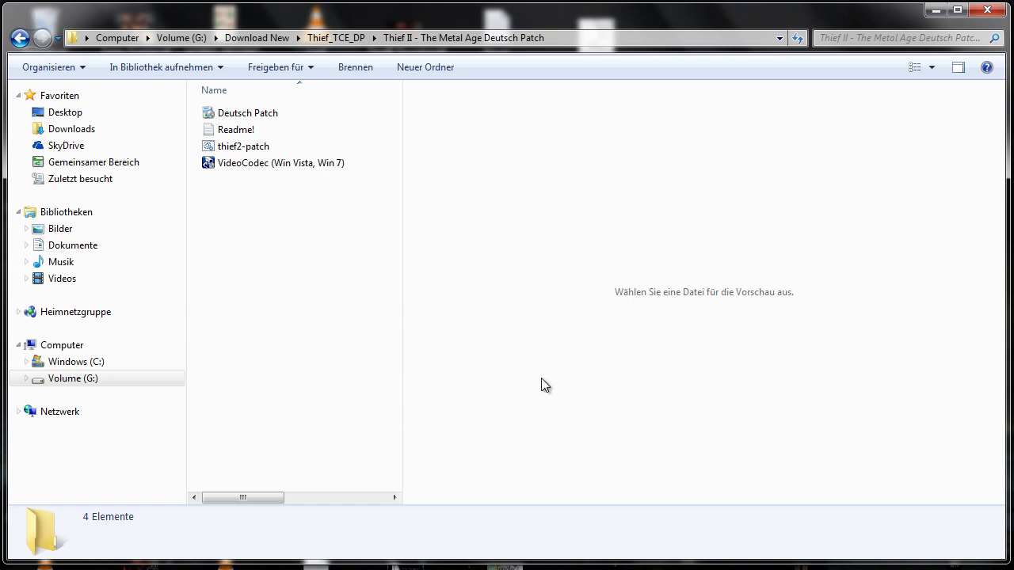
Check the contents of the Thief2 Deutsch folder on drive G:, then return to the Thief II patch folder.
{"action": "key", "text": "BackSpace"}
{"action": "left_click", "coordinate": [389, 367]}
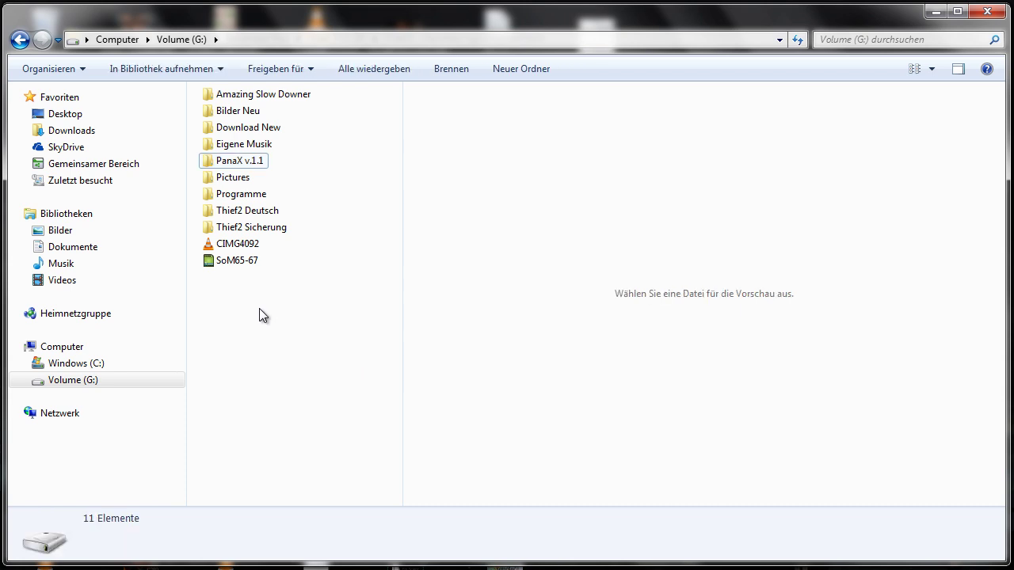
{"action": "left_click", "coordinate": [246, 216]}
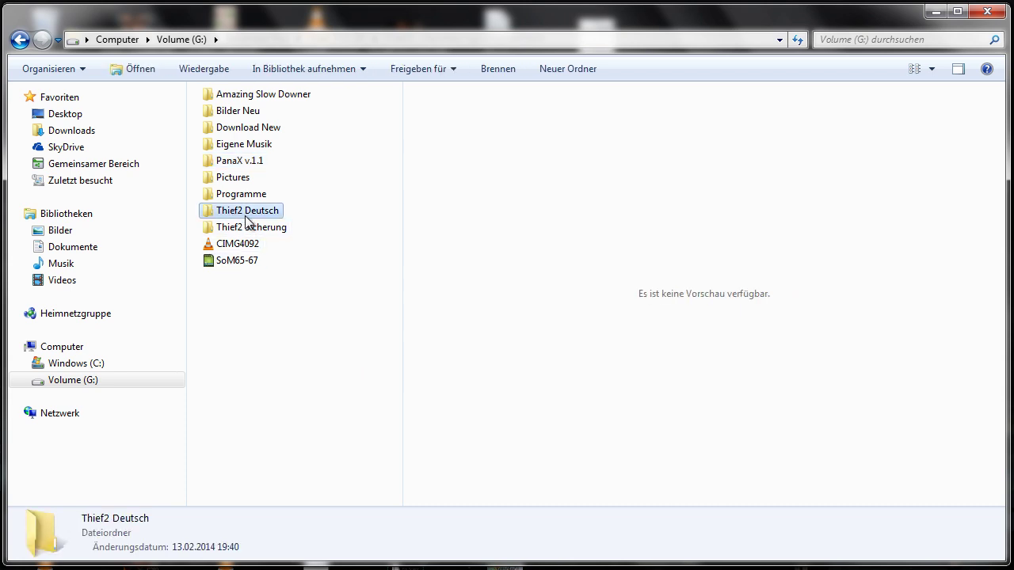
{"action": "double_click", "coordinate": [247, 213]}
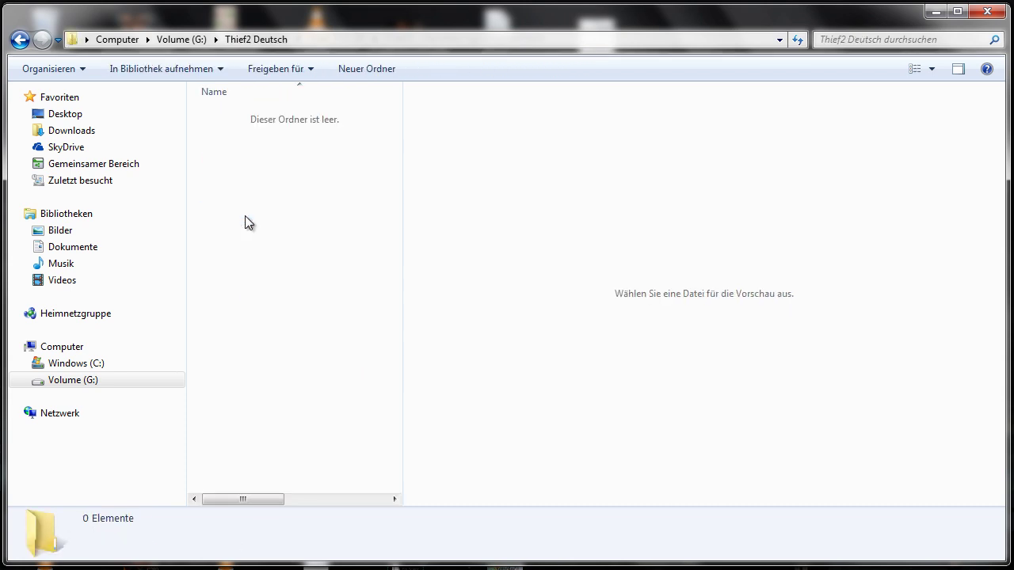
{"action": "left_click", "coordinate": [20, 39]}
{"action": "left_click", "coordinate": [315, 349]}
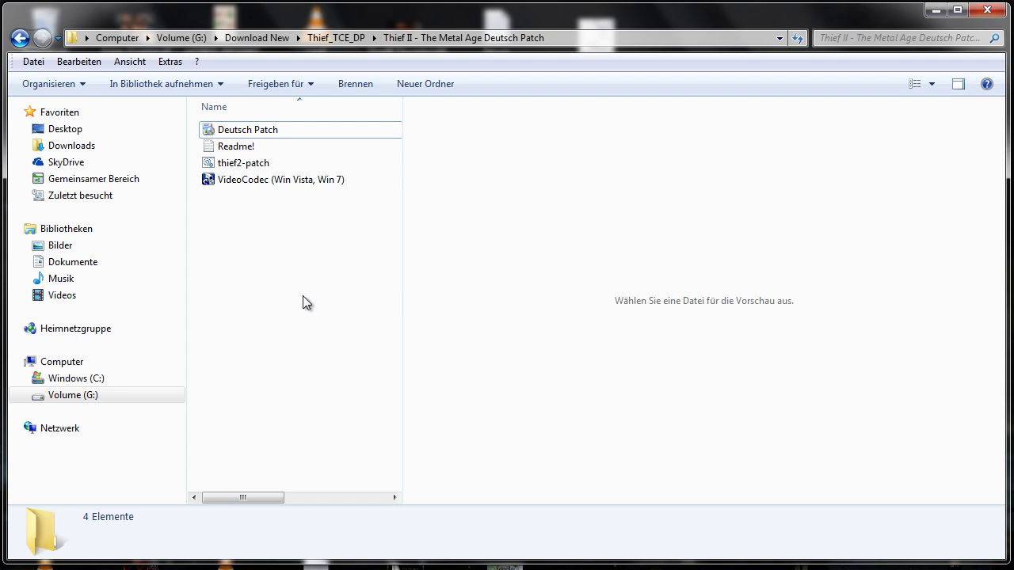
Start the Deutsch Patch installer for Thief II and accept its licence agreement.
{"action": "left_click", "coordinate": [246, 138]}
{"action": "double_click", "coordinate": [243, 135]}
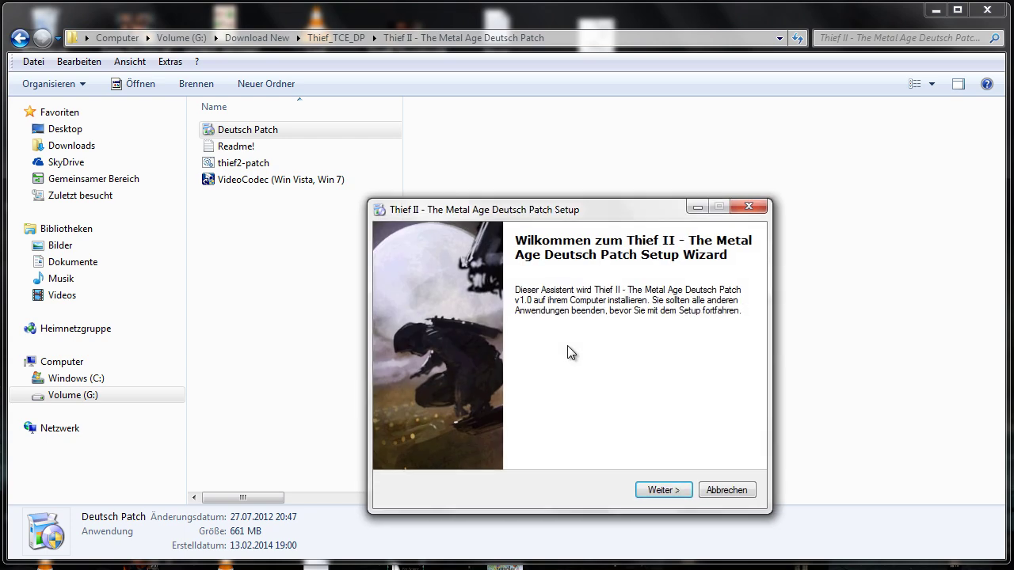
{"action": "key", "text": "Return"}
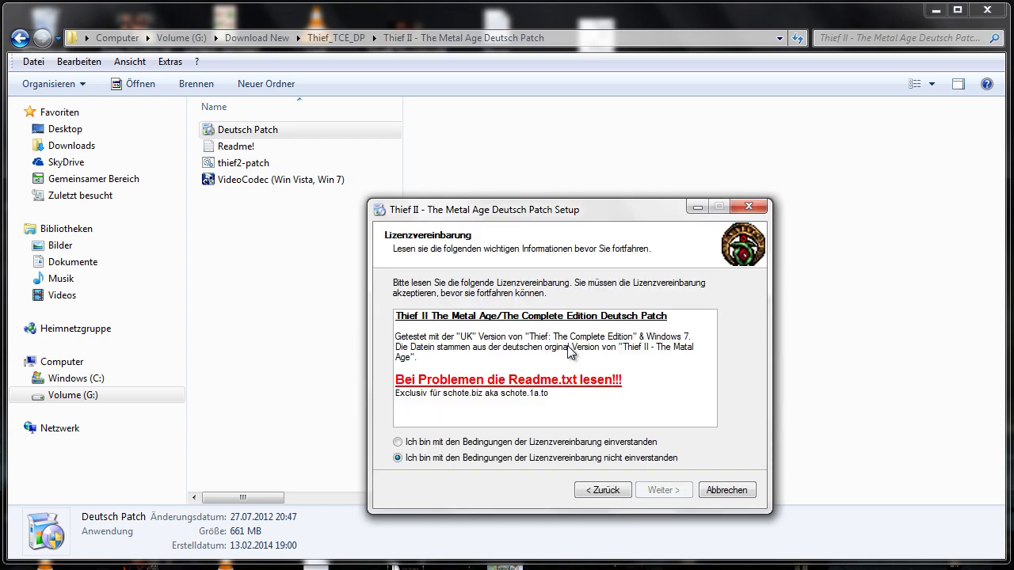
{"action": "key", "text": "Up"}
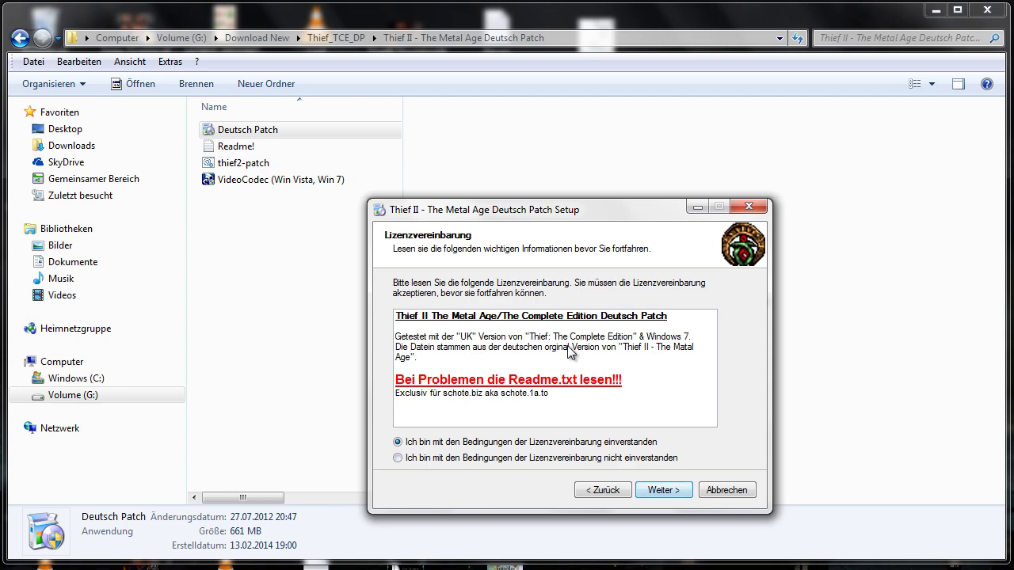
{"action": "key", "text": "Return"}
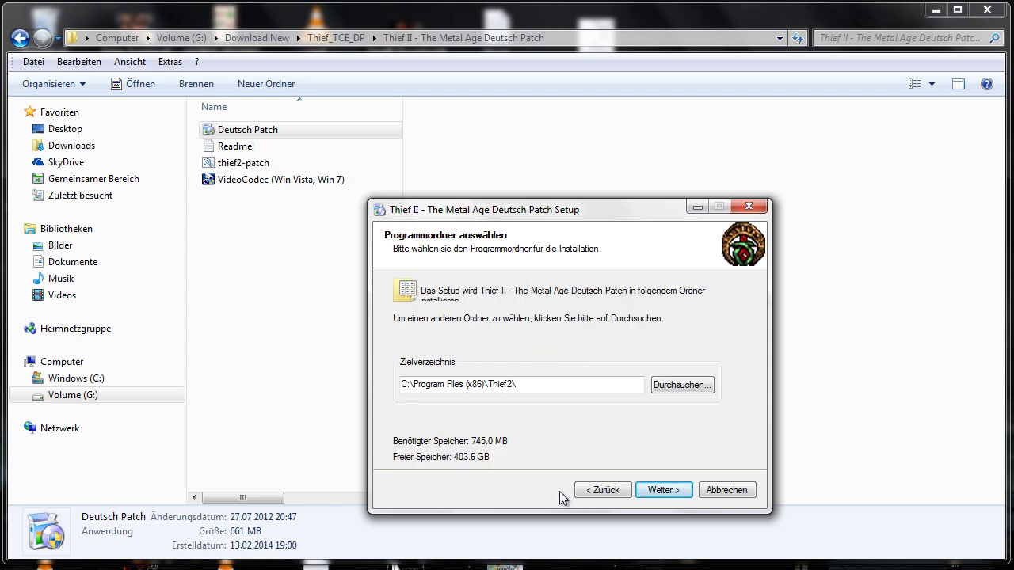
Choose Thief2 Deutsch on drive G: as the destination and install the German patch there.
{"action": "key", "text": "alt+d"}
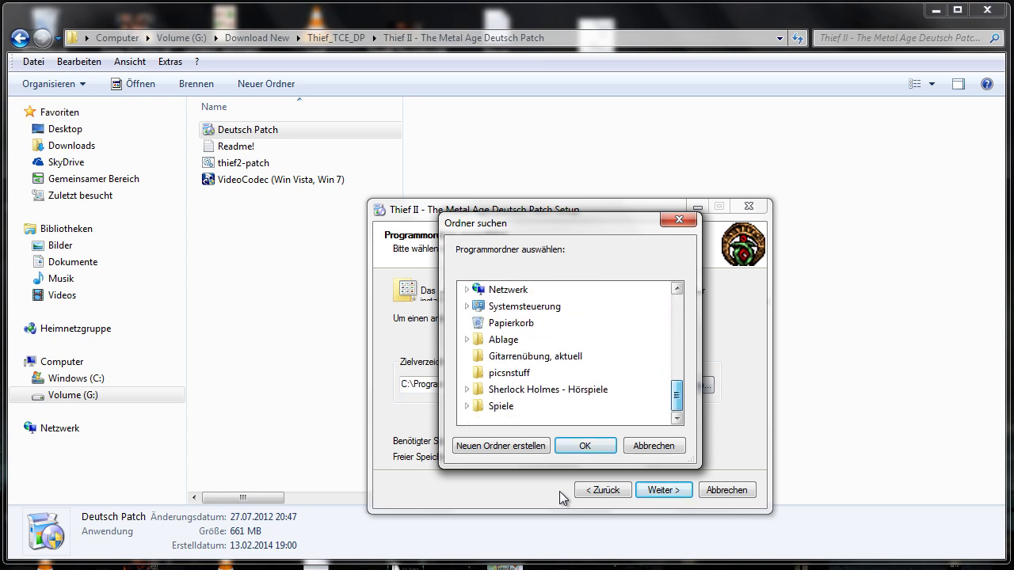
{"action": "scroll", "coordinate": [560, 491], "scroll_direction": "up", "scroll_amount": 1}
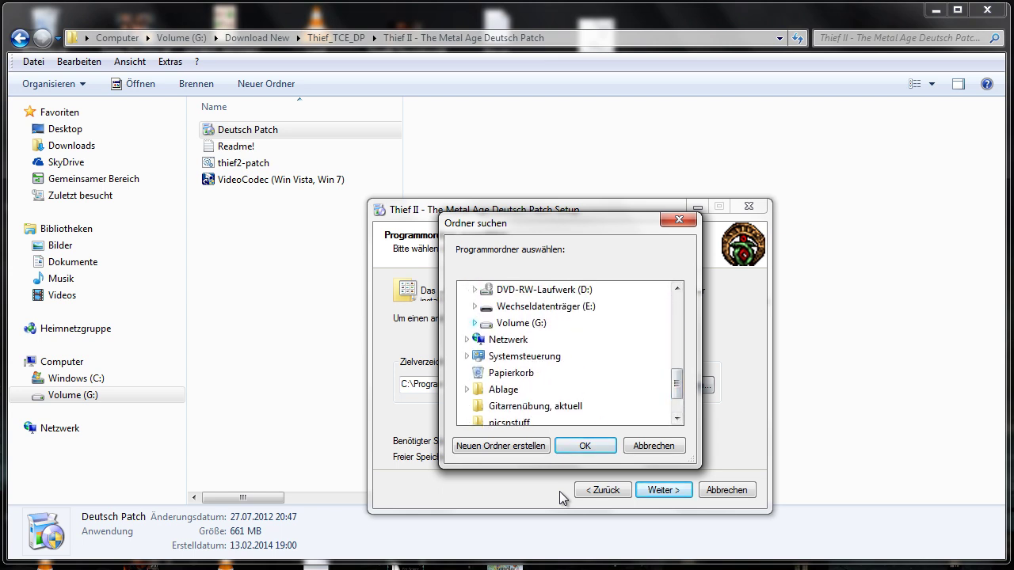
{"action": "key", "text": "Right"}
{"action": "scroll", "coordinate": [559, 491], "scroll_direction": "down", "scroll_amount": 1}
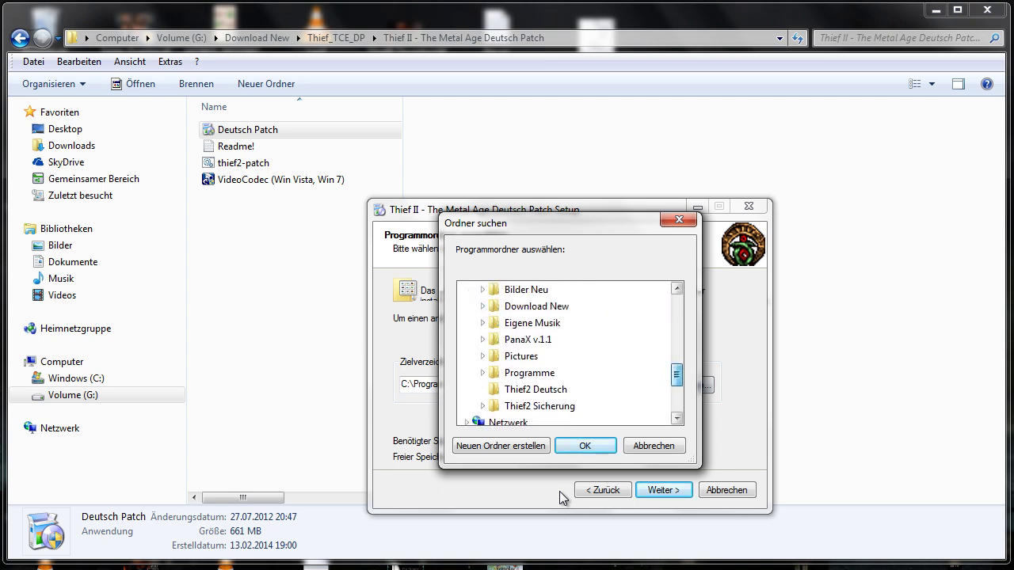
{"action": "scroll", "coordinate": [559, 491], "scroll_direction": "up", "scroll_amount": 1}
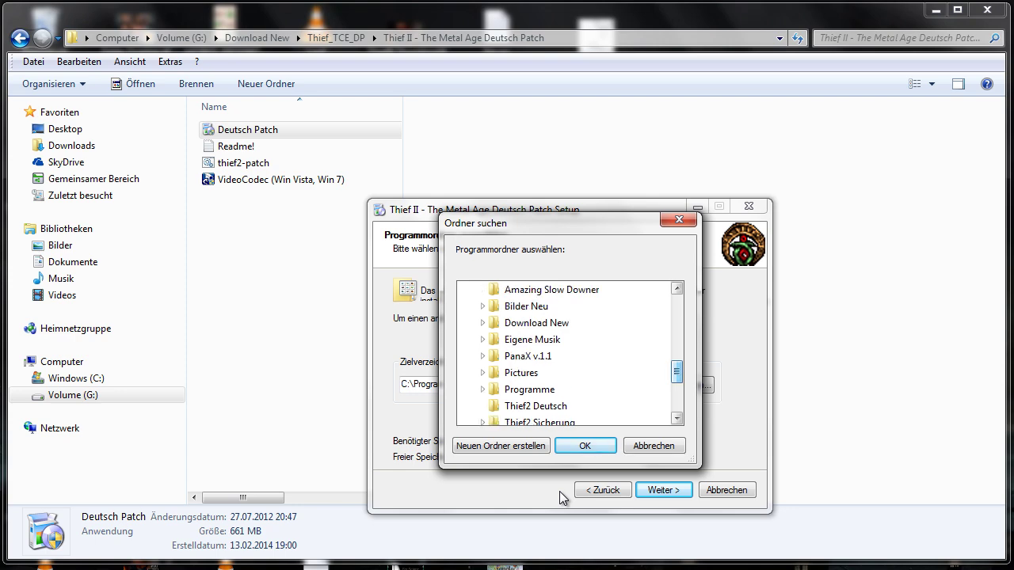
{"action": "key", "text": "t"}
{"action": "key", "text": "Return"}
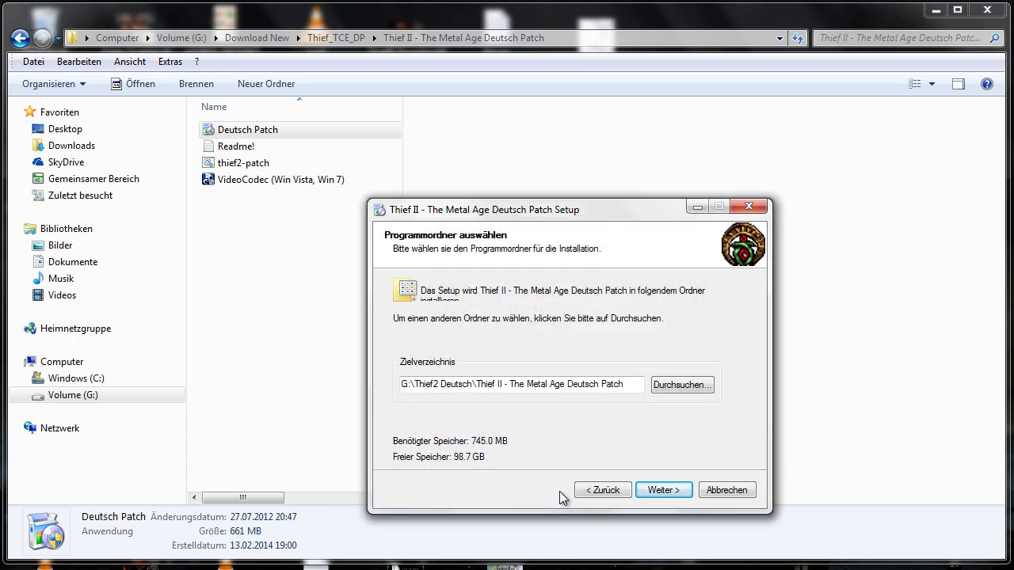
{"action": "key", "text": "Return"}
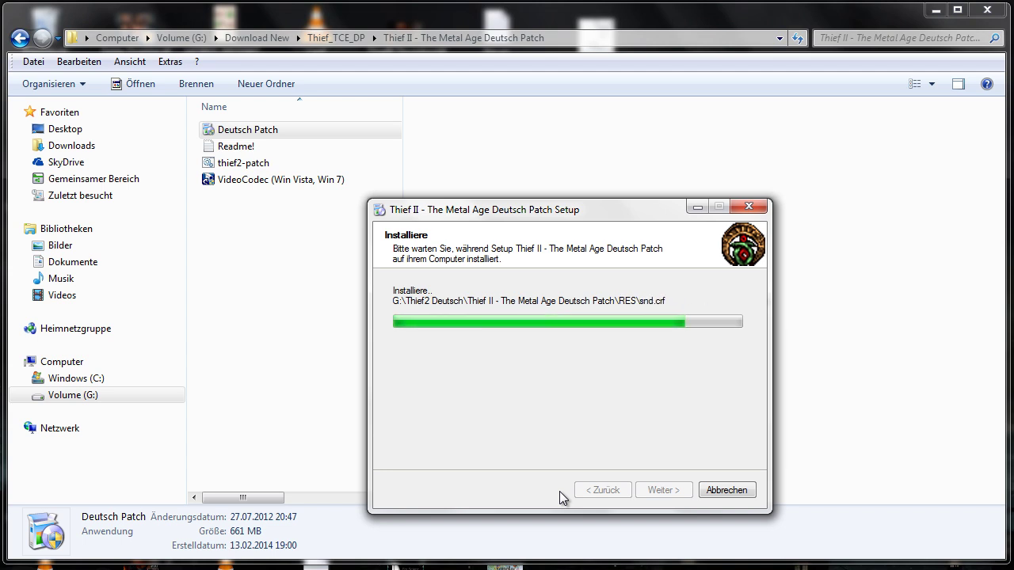
{"action": "key", "text": "Return"}
Open the installed Thief II - The Metal Age Deutsch Patch folder inside Thief2 Deutsch on drive G:.
{"action": "key", "text": "alt+Left"}
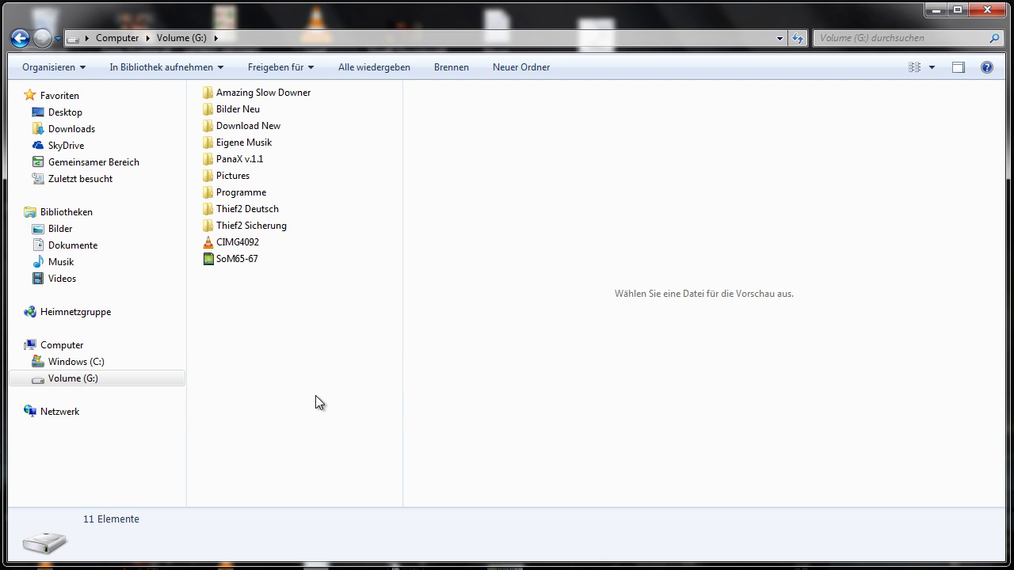
{"action": "left_click", "coordinate": [230, 232]}
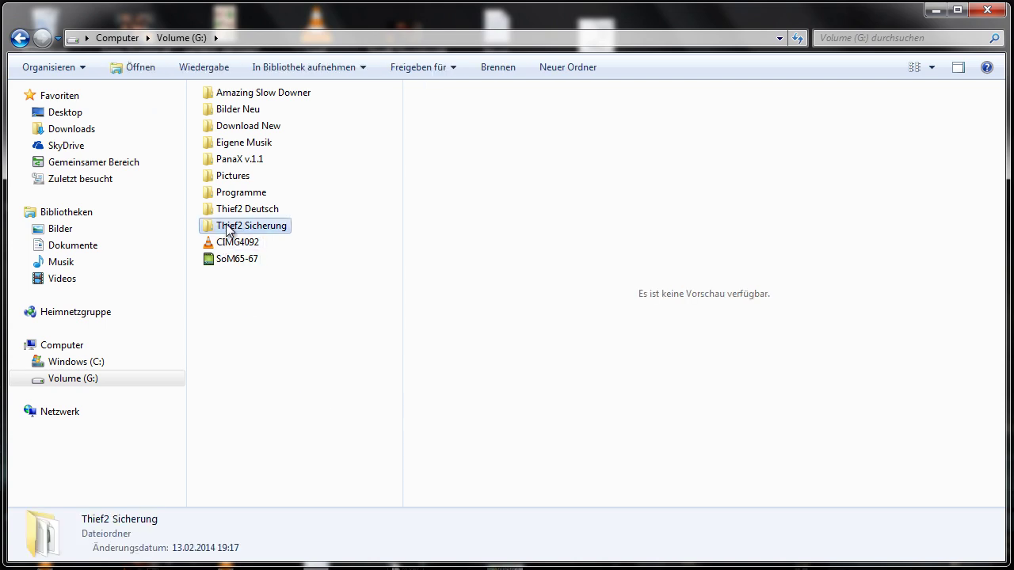
{"action": "left_click", "coordinate": [275, 321]}
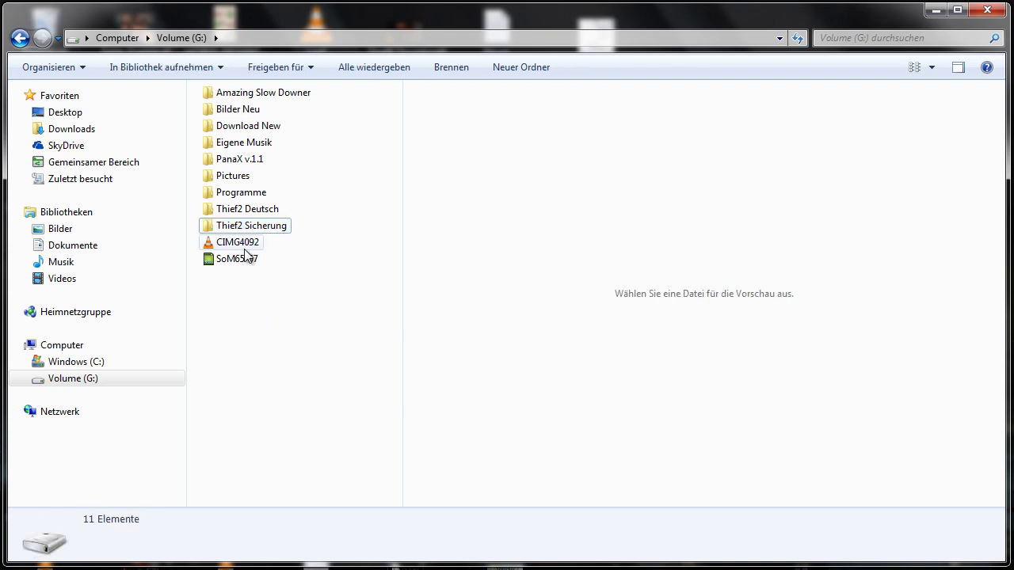
{"action": "left_click", "coordinate": [278, 209]}
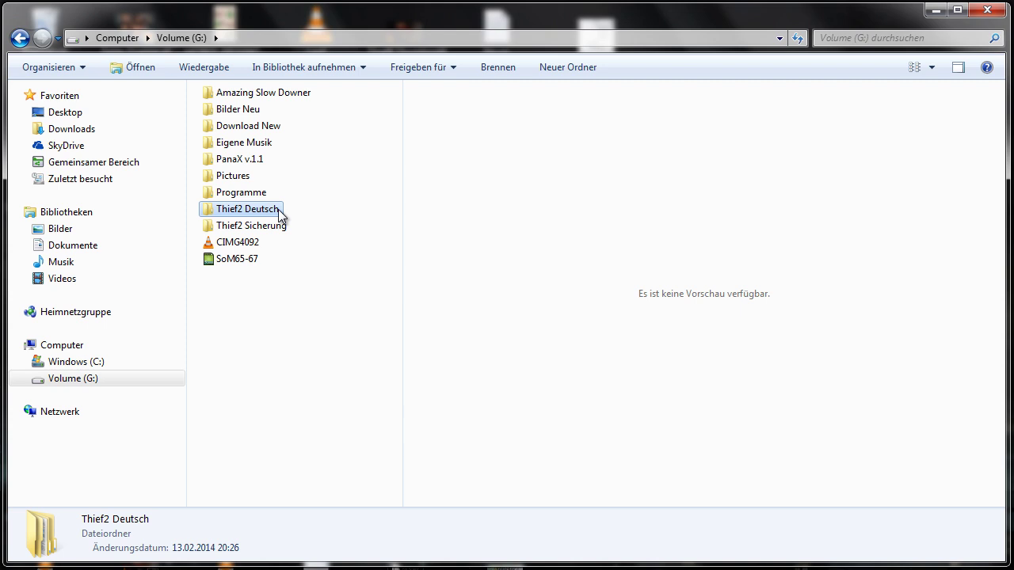
{"action": "mouse_move", "coordinate": [278, 209]}
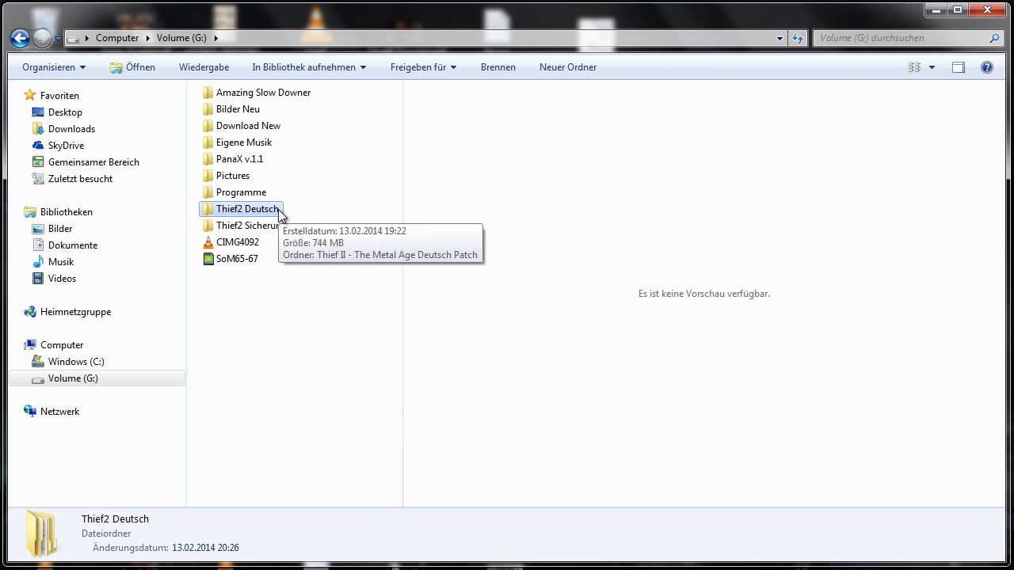
{"action": "double_click", "coordinate": [278, 210]}
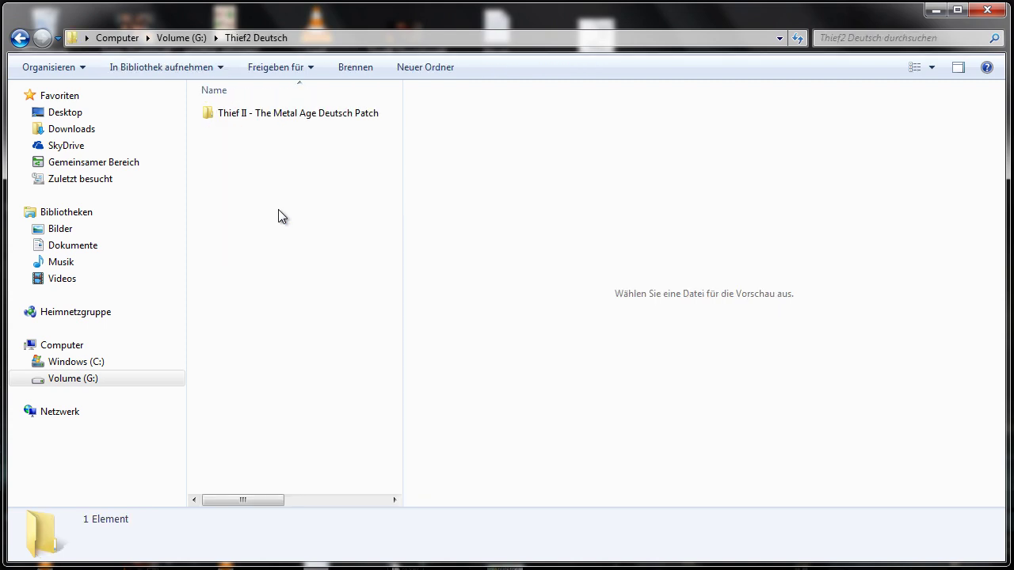
{"action": "double_click", "coordinate": [283, 117]}
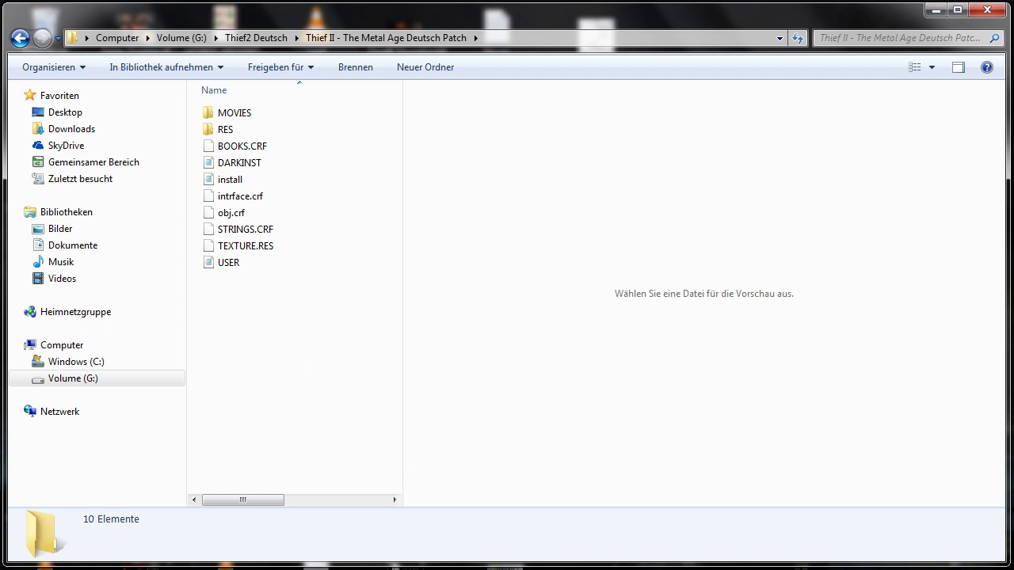
Compare the contents of the Thief Demonstration folder with the files in the German patch folder.
{"action": "left_click", "coordinate": [594, 559]}
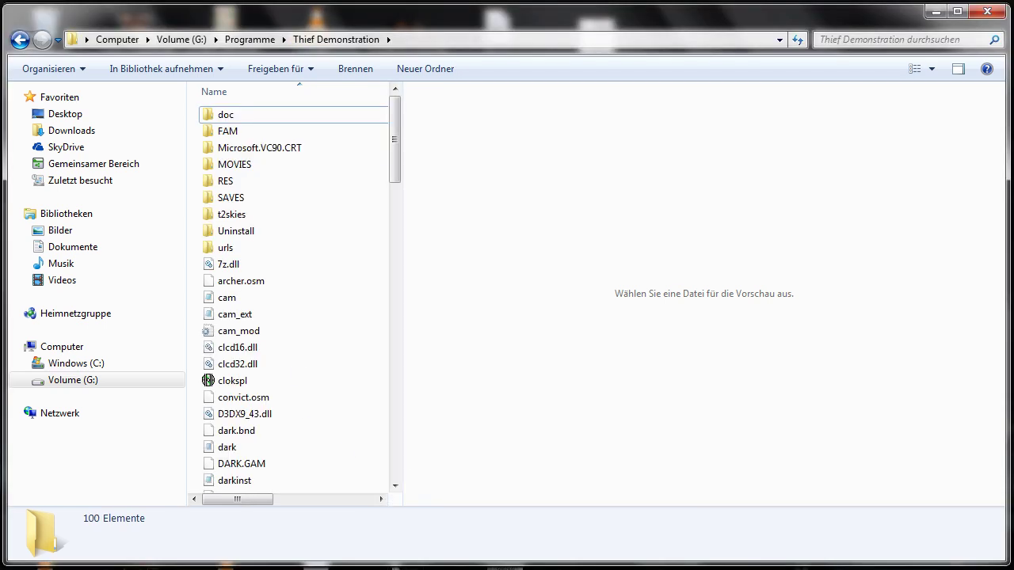
{"action": "left_click_drag", "start_coordinate": [398, 143], "coordinate": [376, 95]}
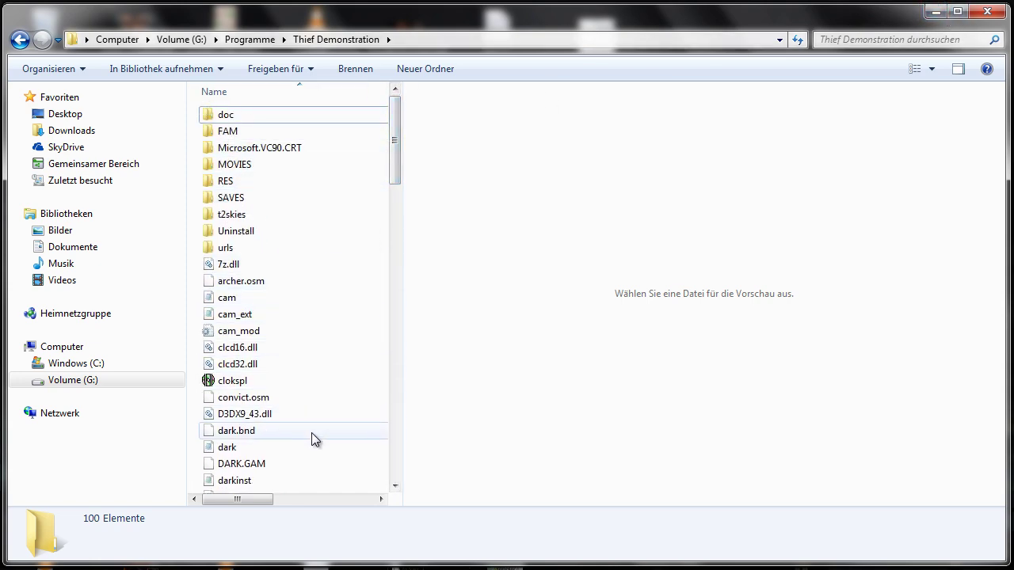
{"action": "left_click", "coordinate": [938, 11]}
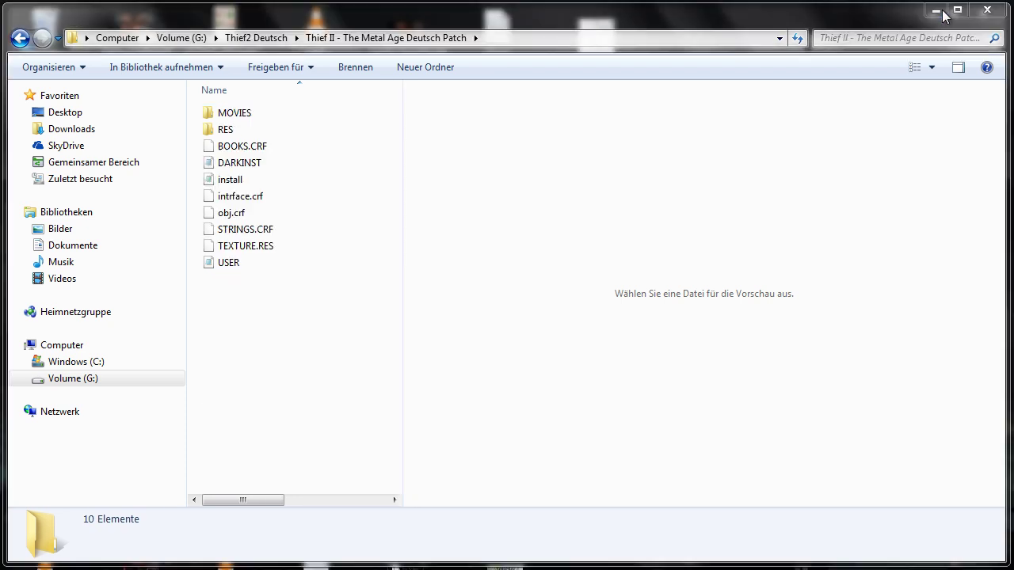
{"action": "left_click_drag", "start_coordinate": [293, 284], "coordinate": [263, 110]}
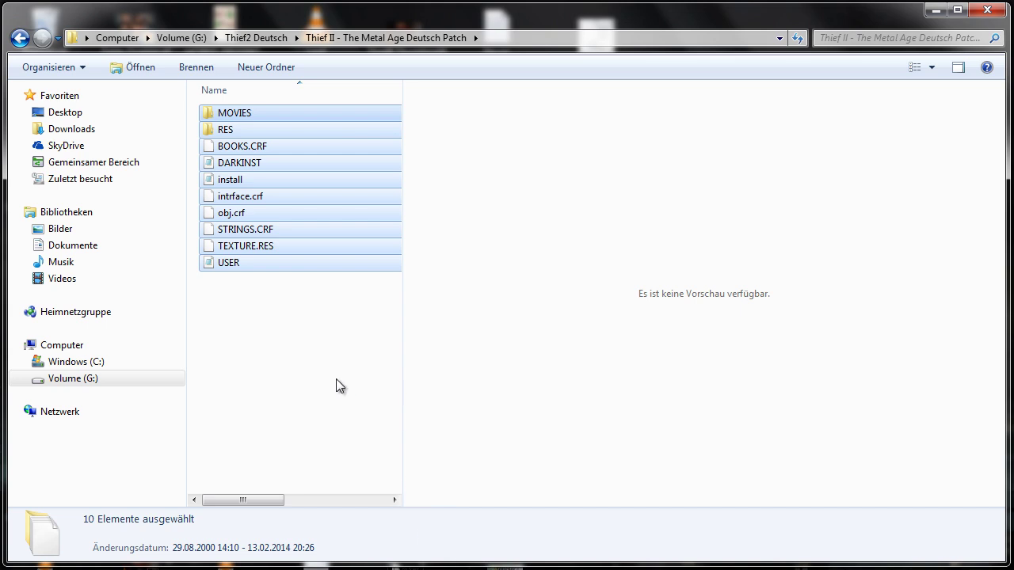
{"action": "left_click", "coordinate": [251, 332]}
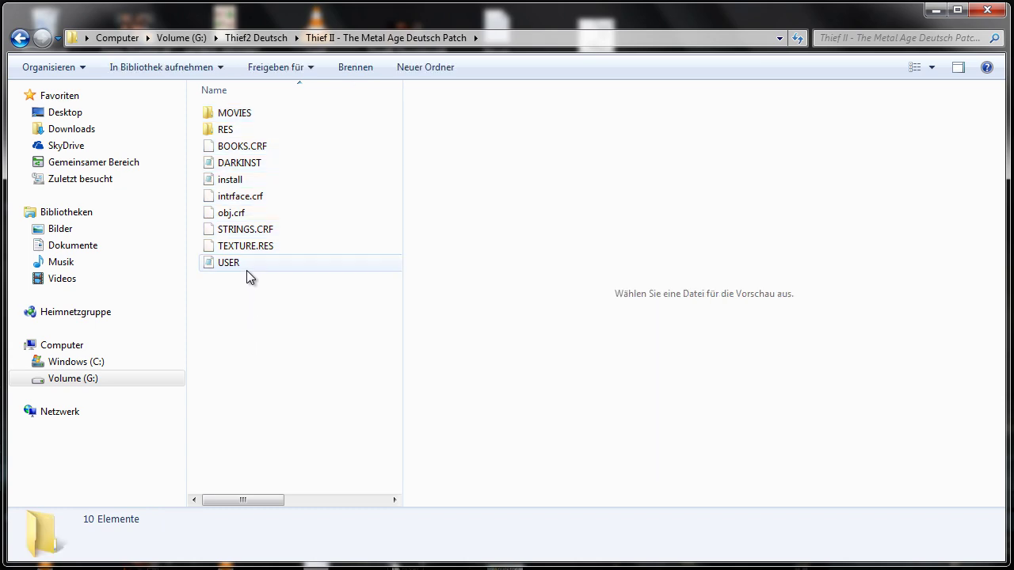
Delete the USER configuration file, which has a counterpart in the patch folder, from the Thief Demonstration folder.
{"action": "left_click", "coordinate": [246, 270]}
{"action": "left_click_drag", "start_coordinate": [247, 269], "coordinate": [348, 481]}
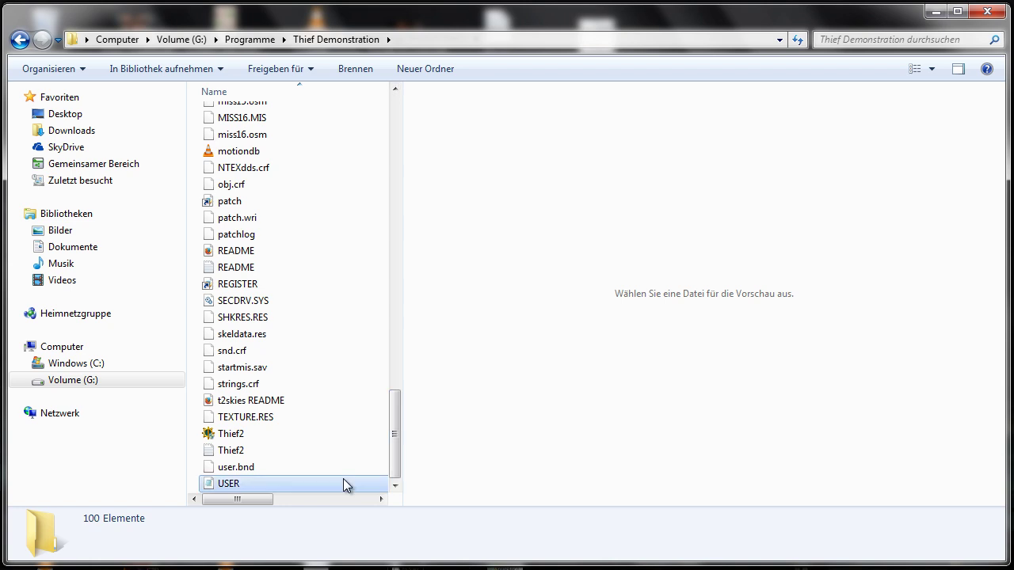
{"action": "key", "text": "Delete"}
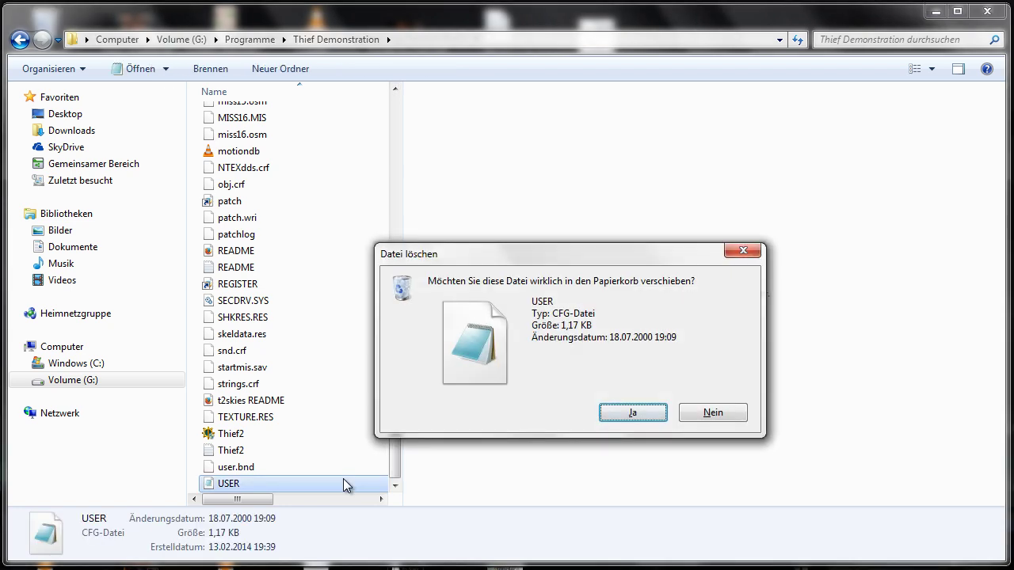
{"action": "key", "text": "Return"}
Check the patch folder for the neighbouring file names, and delete TEXTURE.RES and strings.crf from the Thief Demonstration folder.
{"action": "left_click", "coordinate": [937, 13]}
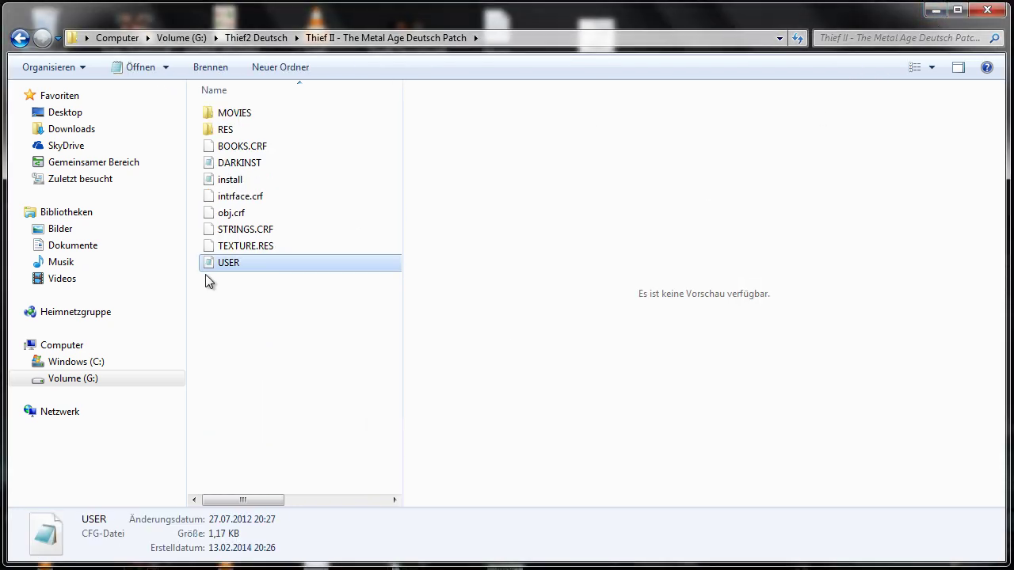
{"action": "key", "text": "Up"}
{"action": "key", "text": "Up"}
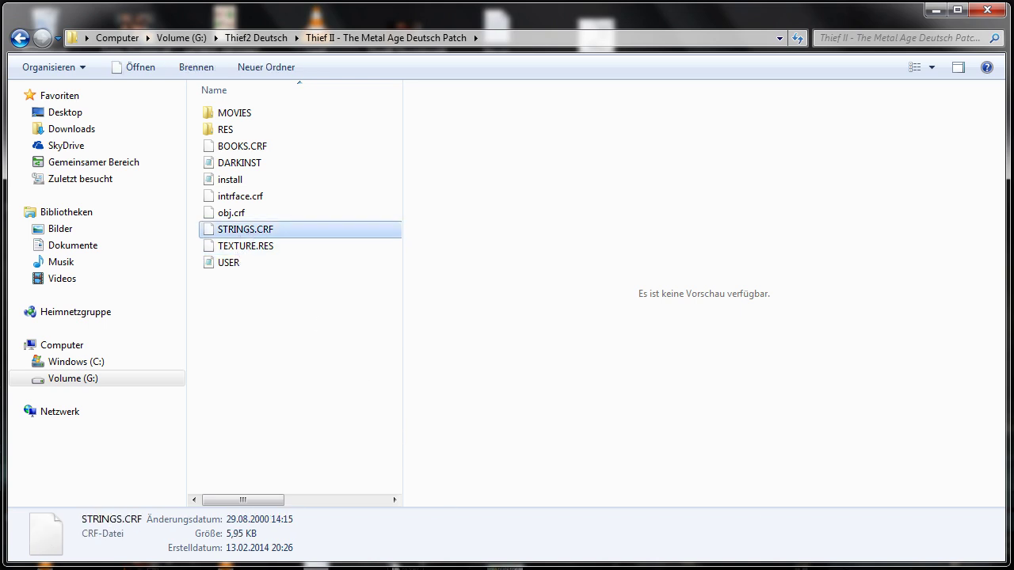
{"action": "mouse_move", "coordinate": [504, 564]}
{"action": "left_click", "coordinate": [570, 557]}
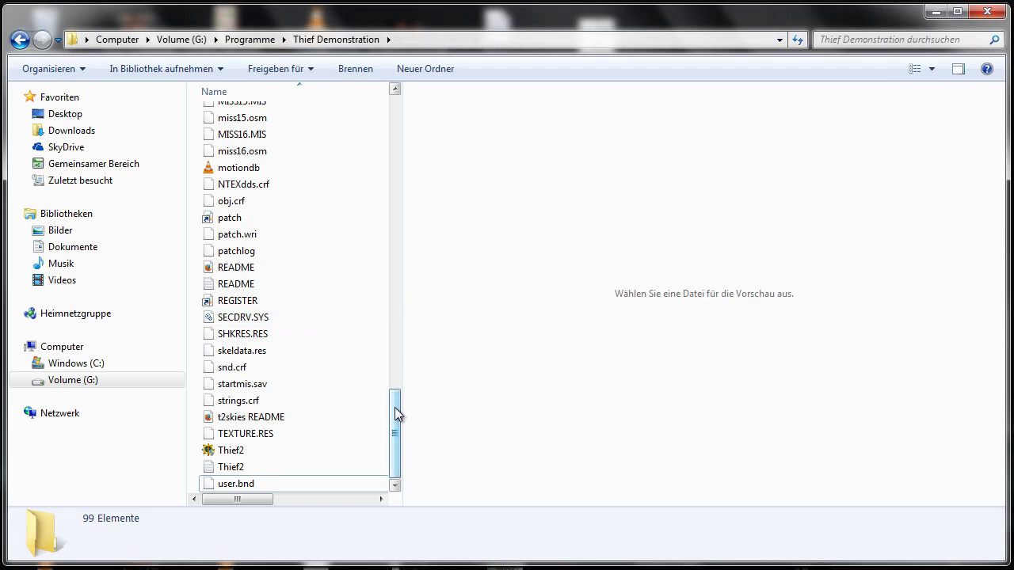
{"action": "left_click", "coordinate": [248, 434]}
{"action": "key", "text": "Delete"}
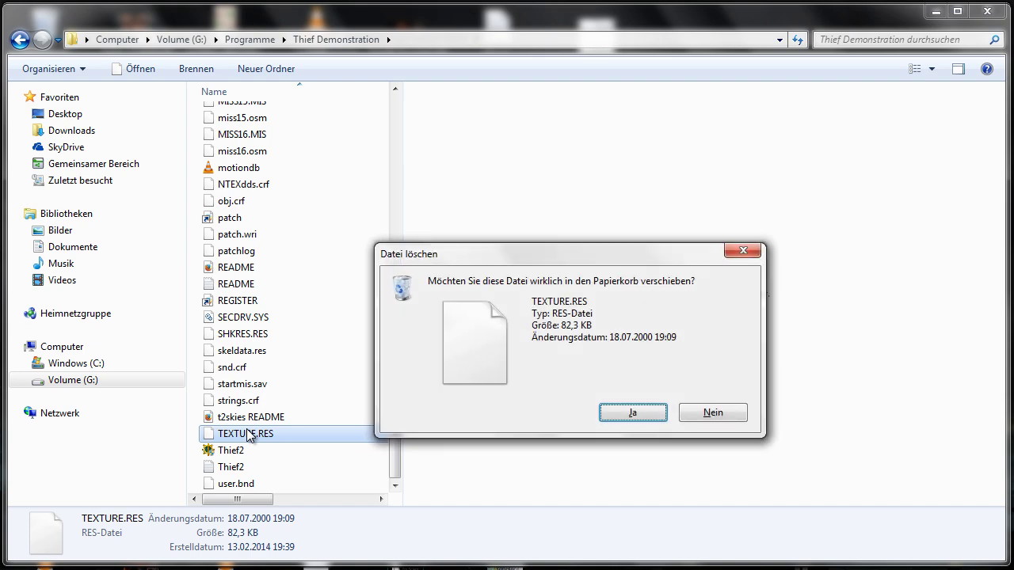
{"action": "key", "text": "Return"}
{"action": "left_click_drag", "start_coordinate": [397, 434], "coordinate": [395, 433]}
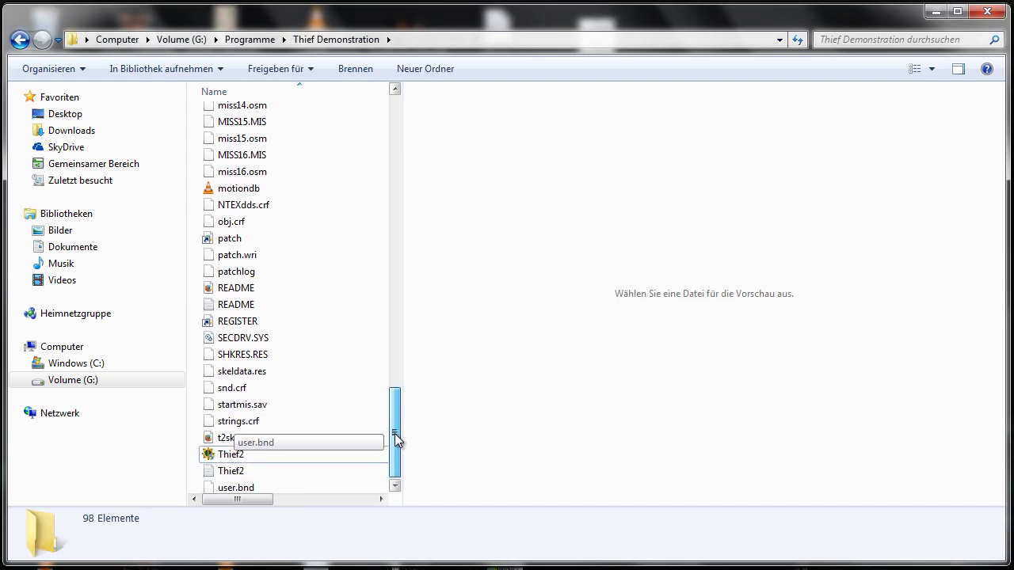
{"action": "left_click", "coordinate": [379, 423]}
{"action": "key", "text": "Delete"}
{"action": "key", "text": "Return"}
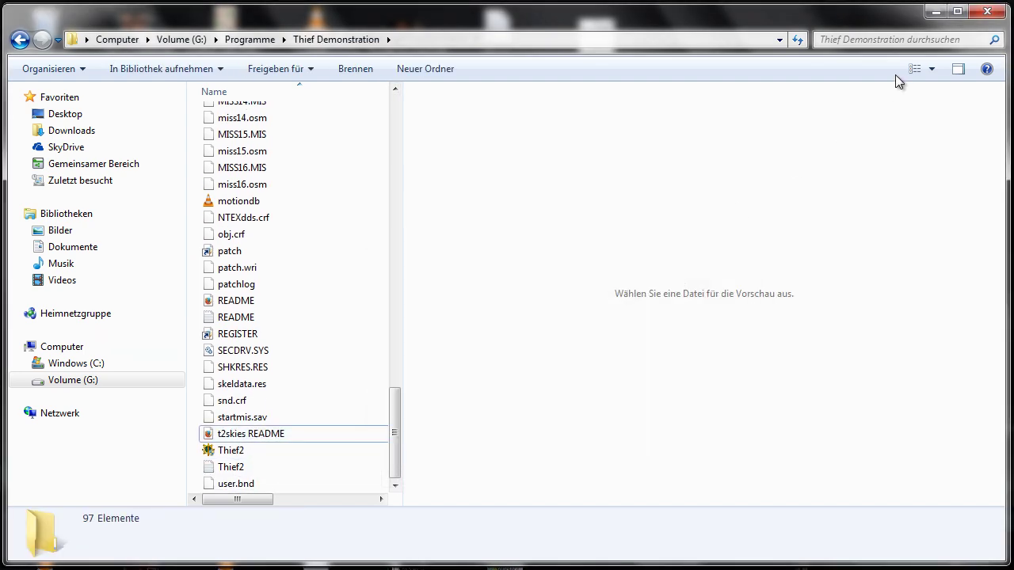
Identify obj.crf and intrface.crf in the patch folder and delete both files from the Thief Demonstration folder.
{"action": "left_click", "coordinate": [937, 12]}
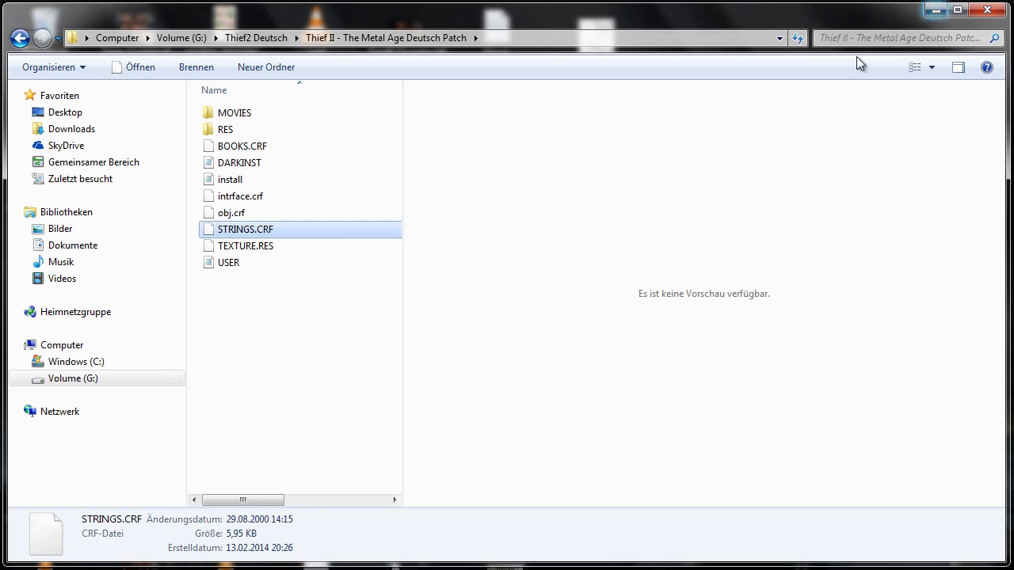
{"action": "left_click", "coordinate": [251, 214]}
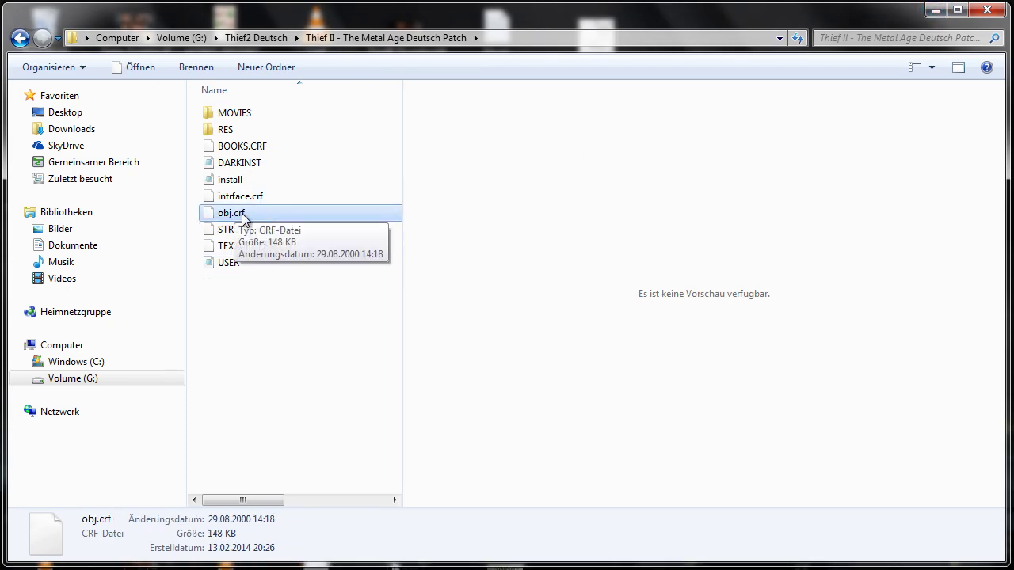
{"action": "left_click", "coordinate": [244, 202]}
{"action": "left_click", "coordinate": [937, 11]}
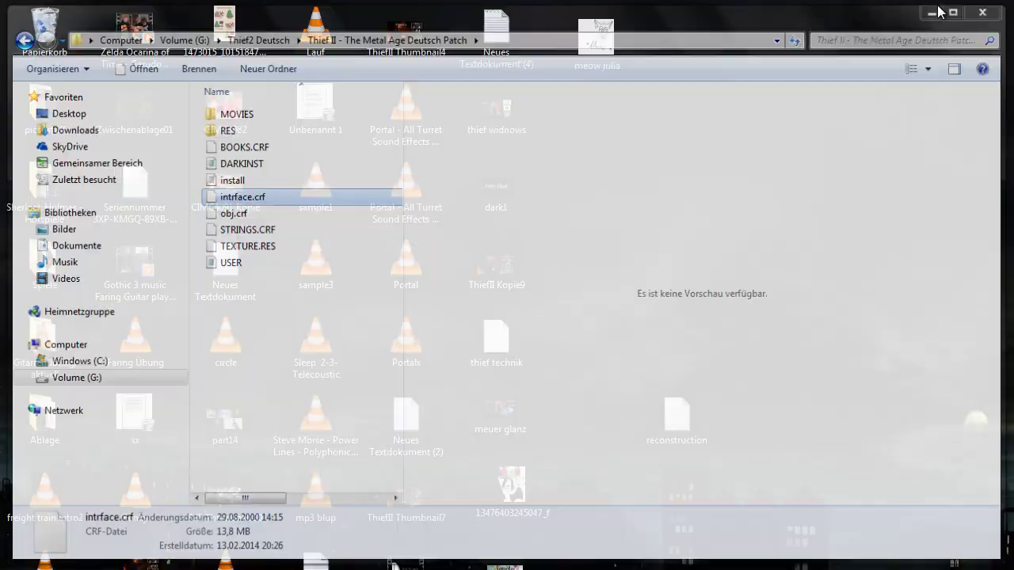
{"action": "left_click_drag", "start_coordinate": [396, 427], "coordinate": [382, 257]}
{"action": "left_click", "coordinate": [272, 349]}
{"action": "key", "text": "Delete"}
{"action": "key", "text": "Return"}
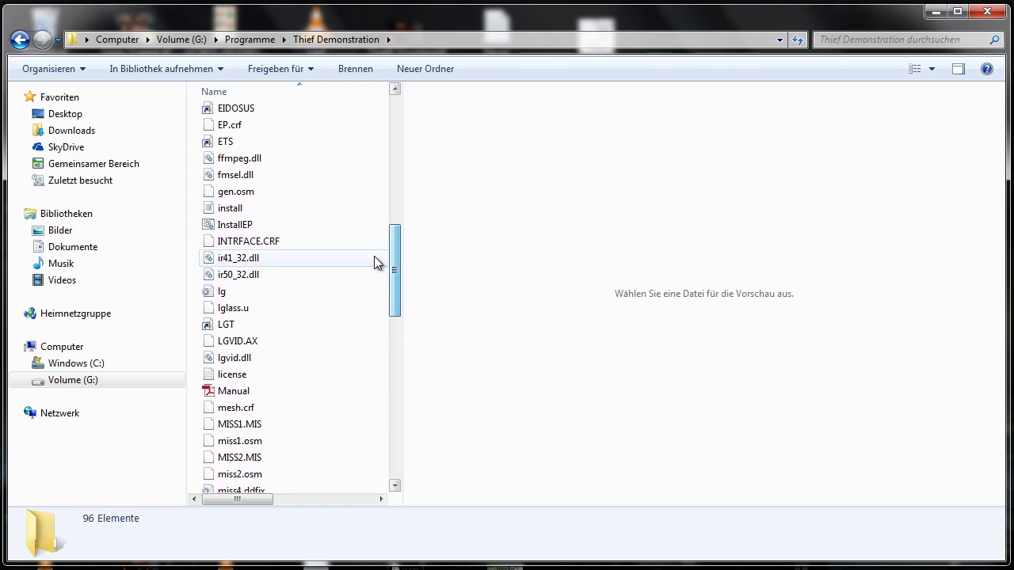
{"action": "left_click", "coordinate": [331, 243]}
{"action": "key", "text": "Delete"}
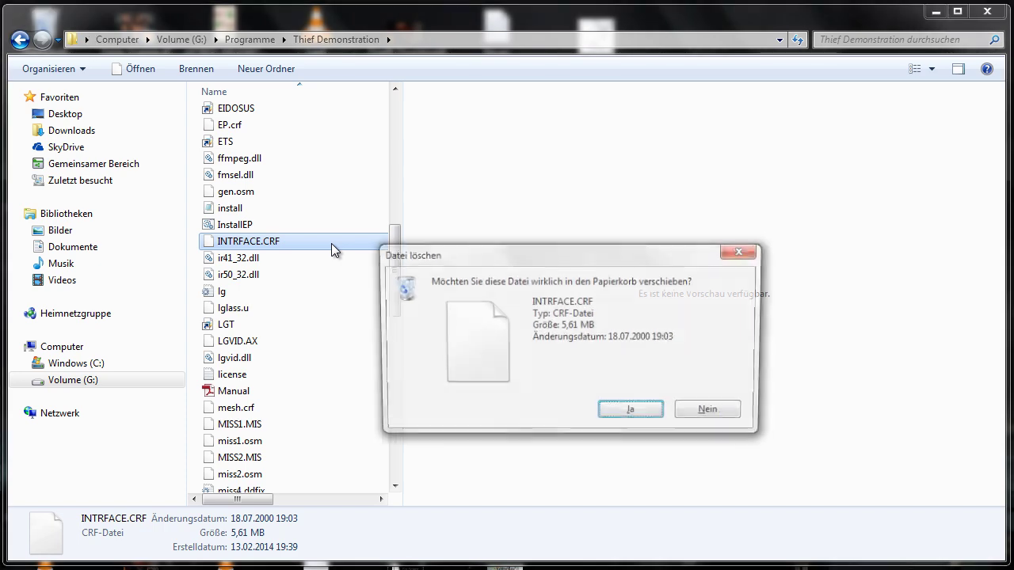
{"action": "key", "text": "Return"}
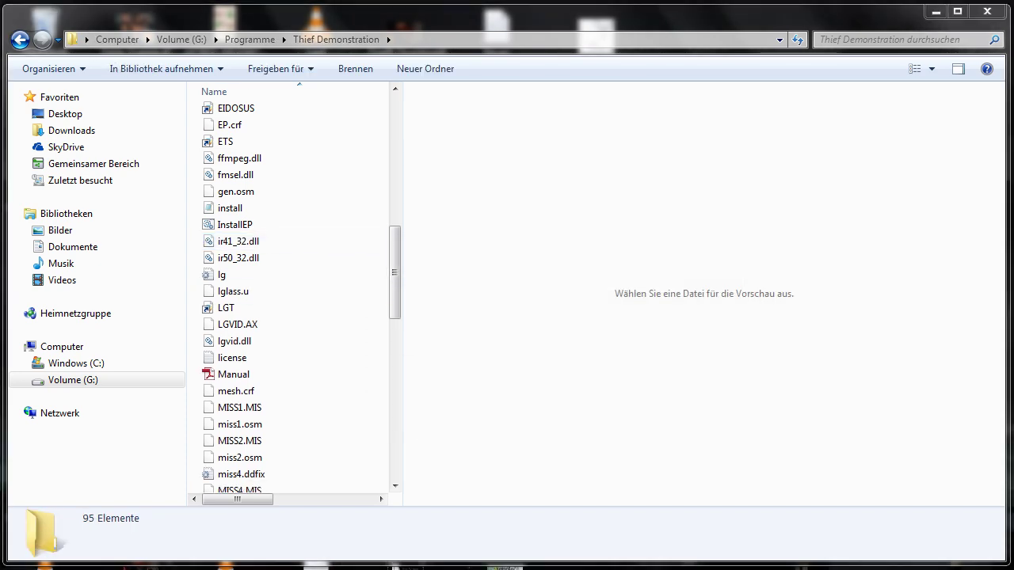
Look up install and DARKINST in the patch folder, and delete the install configuration file from the Thief Demonstration folder.
{"action": "left_click", "coordinate": [404, 553]}
{"action": "left_click", "coordinate": [255, 181]}
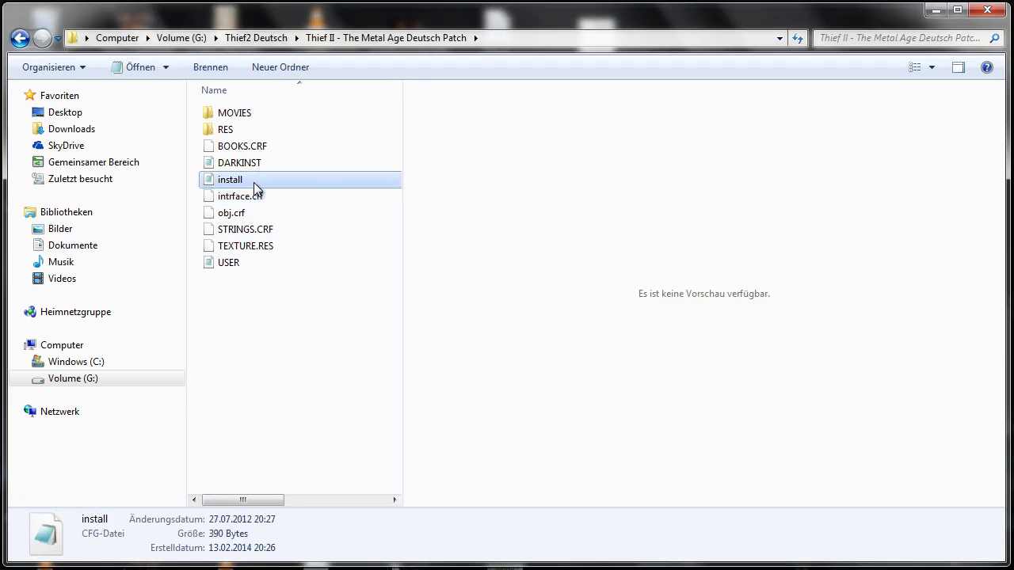
{"action": "left_click", "coordinate": [255, 165]}
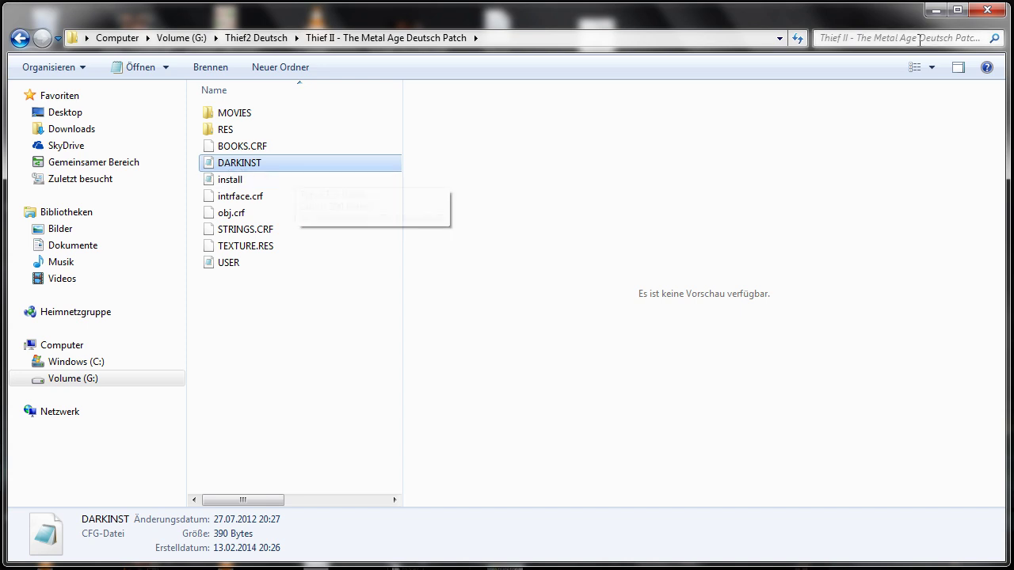
{"action": "key", "text": "alt+Tab"}
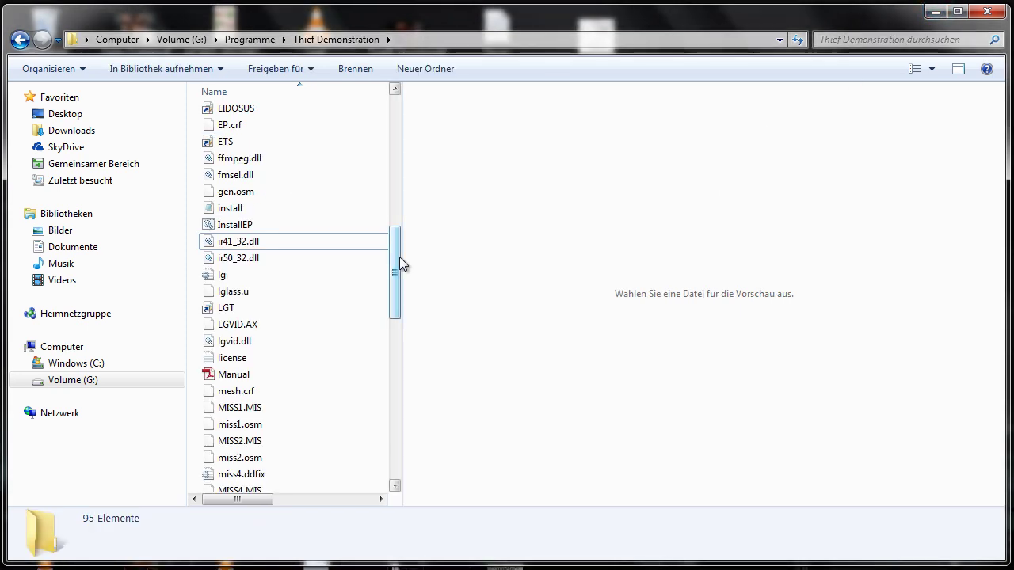
{"action": "scroll", "coordinate": [398, 256], "scroll_direction": "up", "scroll_amount": 1}
{"action": "left_click", "coordinate": [319, 255]}
{"action": "key", "text": "Delete"}
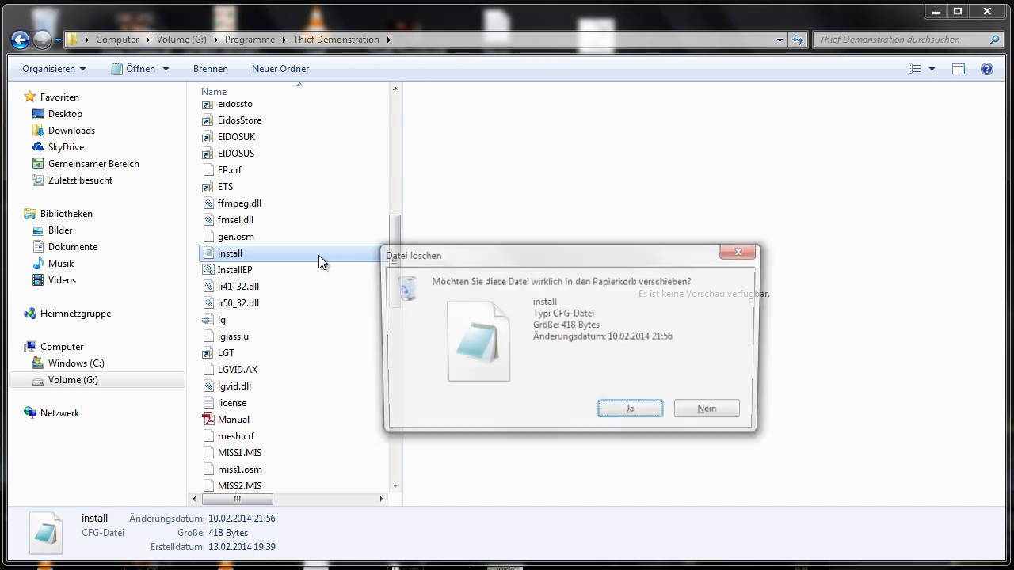
{"action": "left_click", "coordinate": [626, 412]}
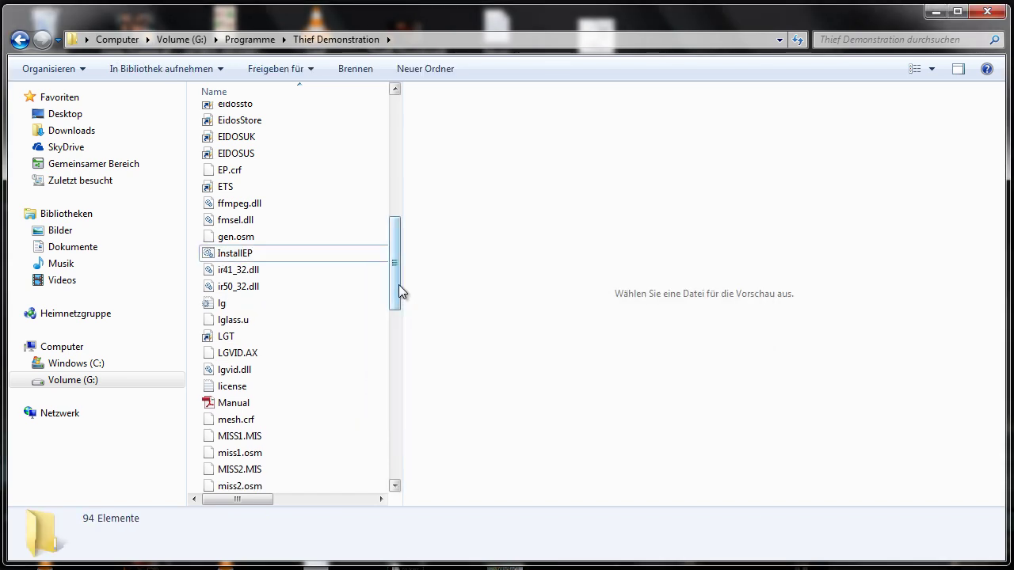
Tell the similarly named darkinst files apart and delete the darkinst CFG file from the Thief Demonstration folder.
{"action": "left_click_drag", "start_coordinate": [398, 284], "coordinate": [394, 226]}
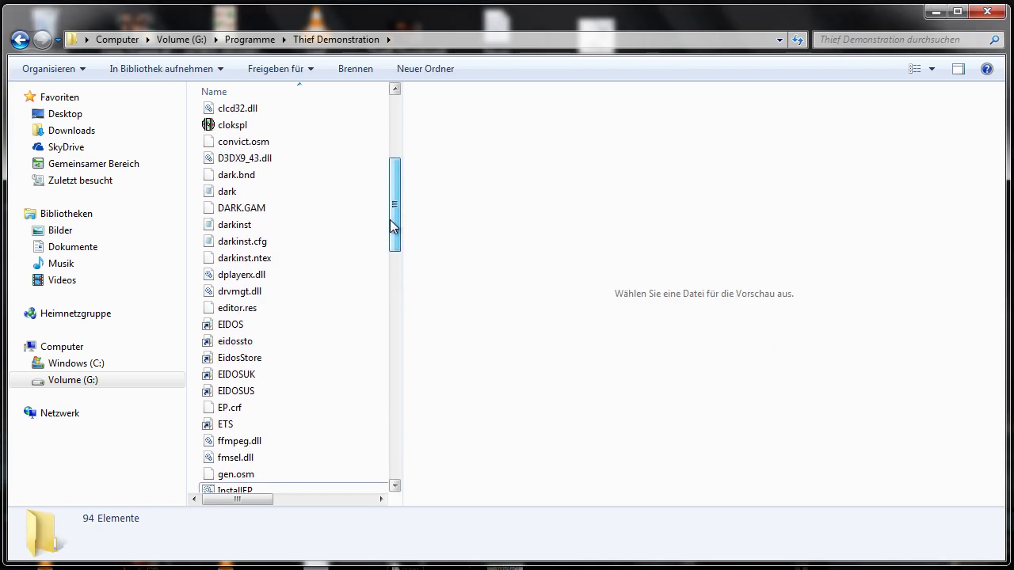
{"action": "left_click", "coordinate": [270, 230]}
{"action": "left_click", "coordinate": [264, 244]}
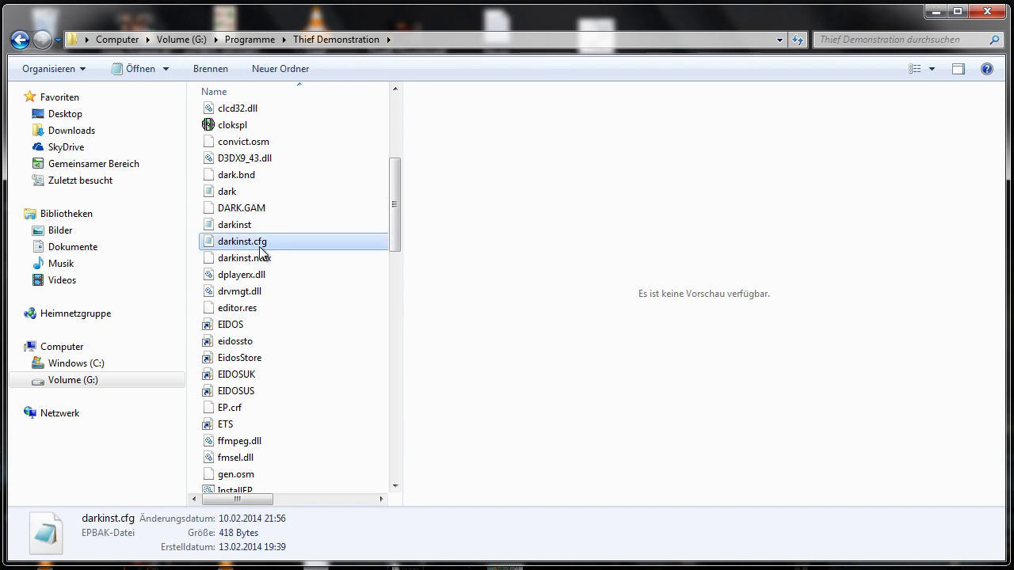
{"action": "left_click", "coordinate": [259, 226]}
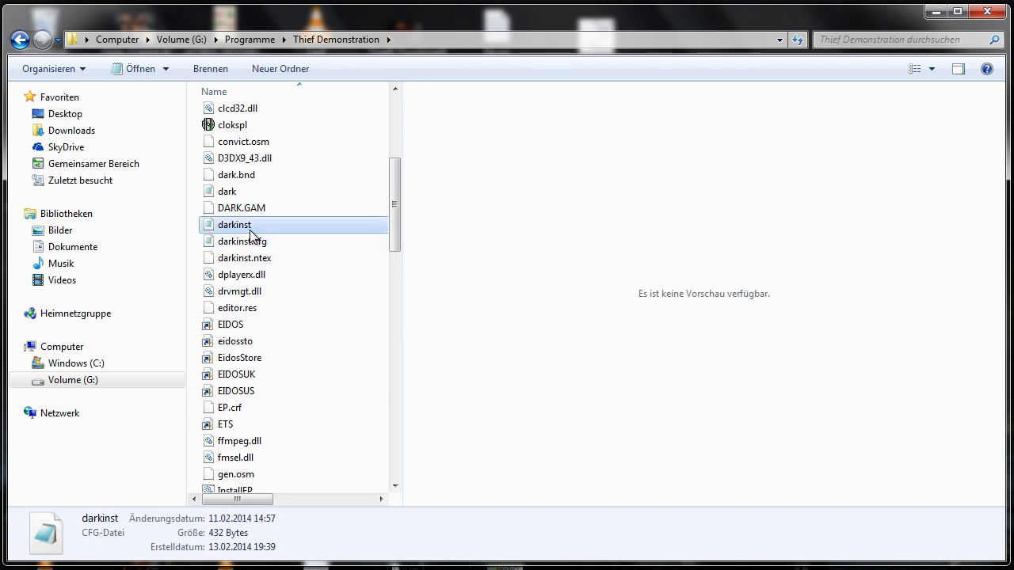
{"action": "left_click", "coordinate": [252, 243]}
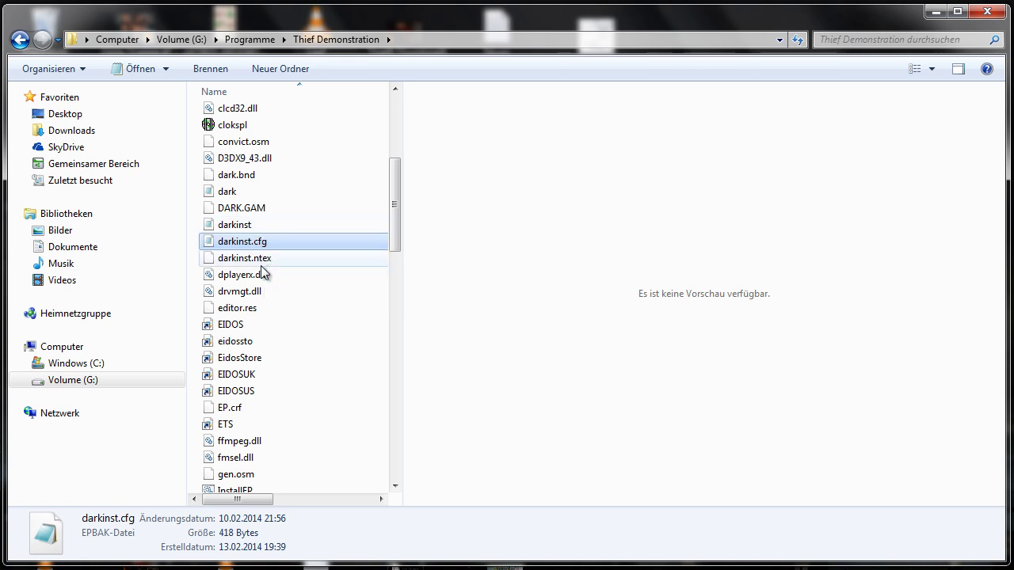
{"action": "left_click", "coordinate": [247, 227]}
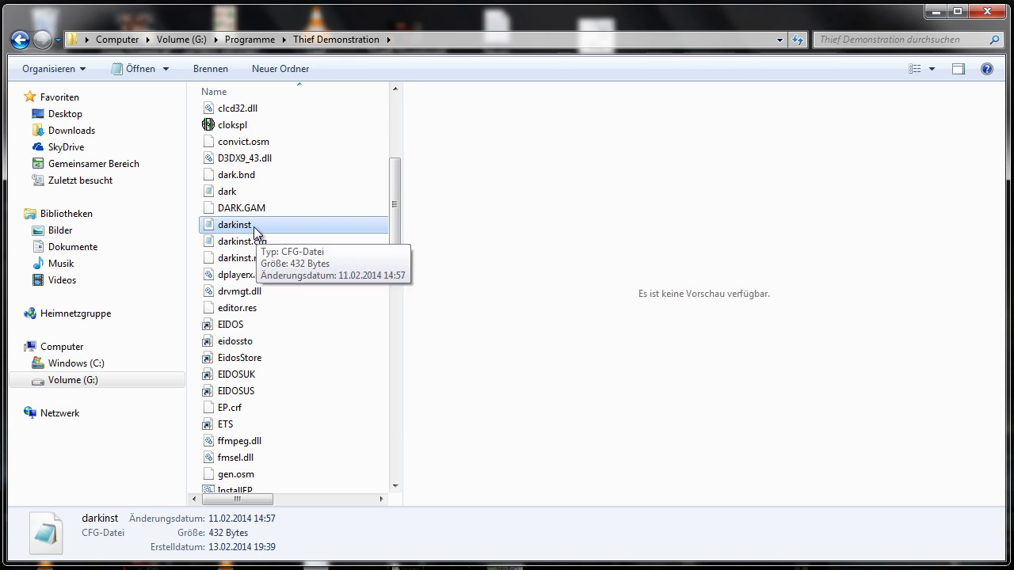
{"action": "left_click", "coordinate": [248, 225]}
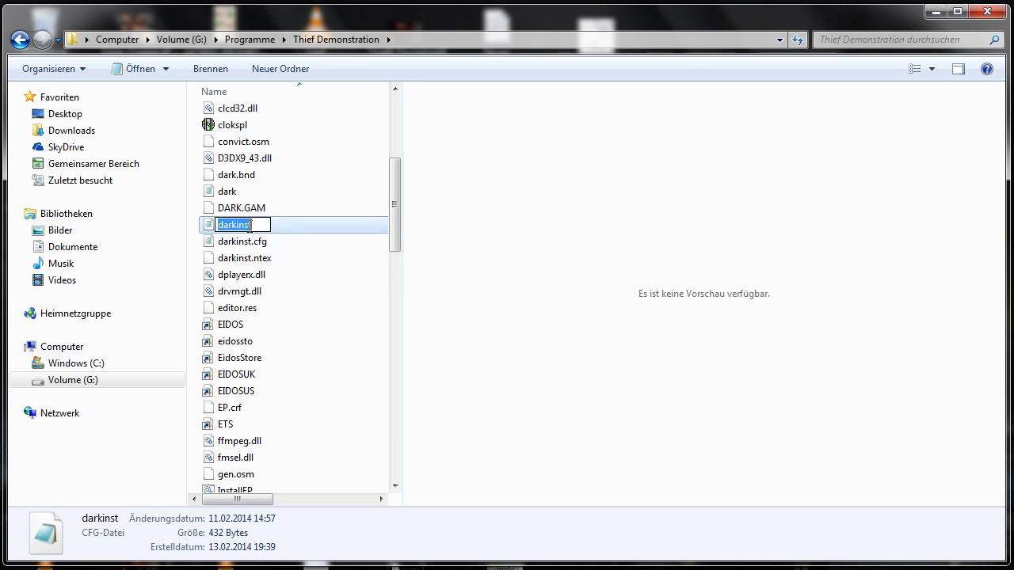
{"action": "key", "text": "Escape"}
{"action": "key", "text": "Delete"}
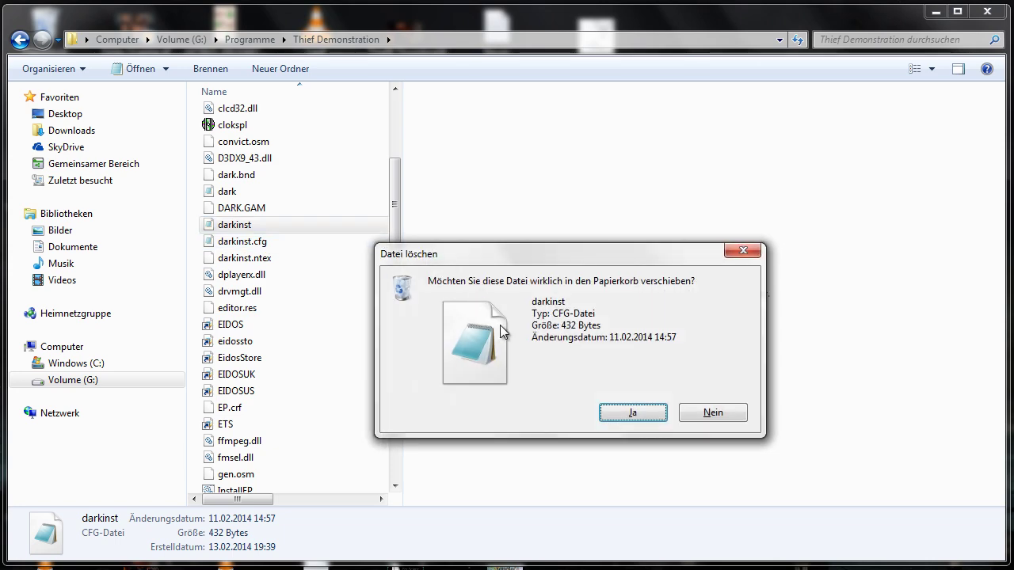
{"action": "left_click", "coordinate": [653, 416]}
Return to the German patch folder and open its MOVIES subfolder.
{"action": "mouse_move", "coordinate": [507, 567]}
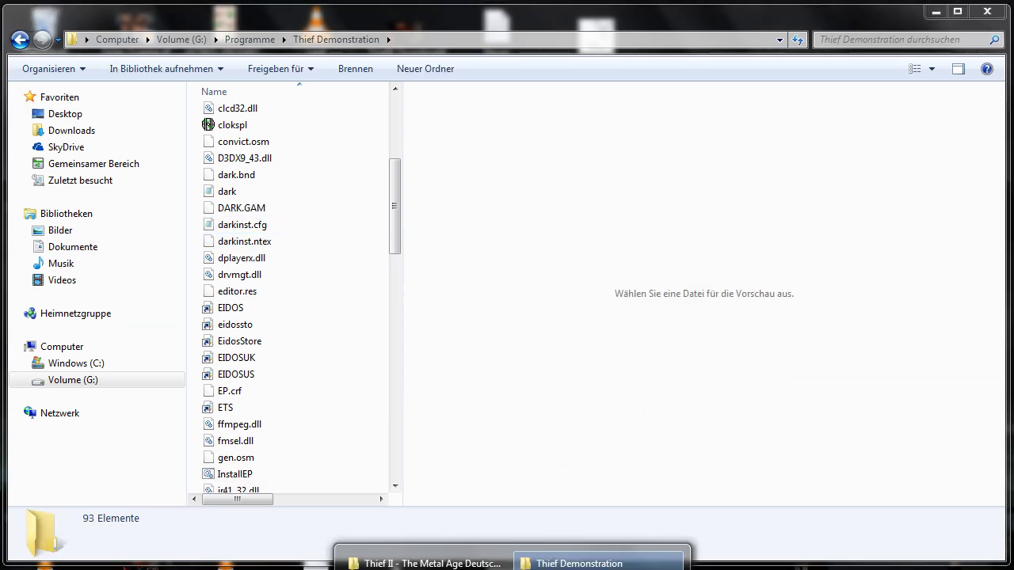
{"action": "left_click", "coordinate": [419, 558]}
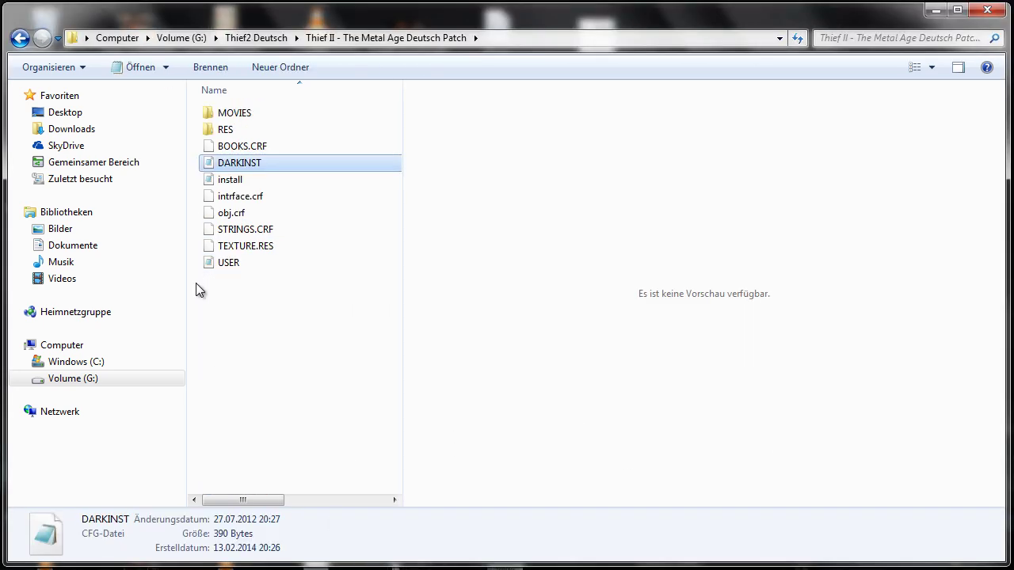
{"action": "left_click", "coordinate": [237, 150]}
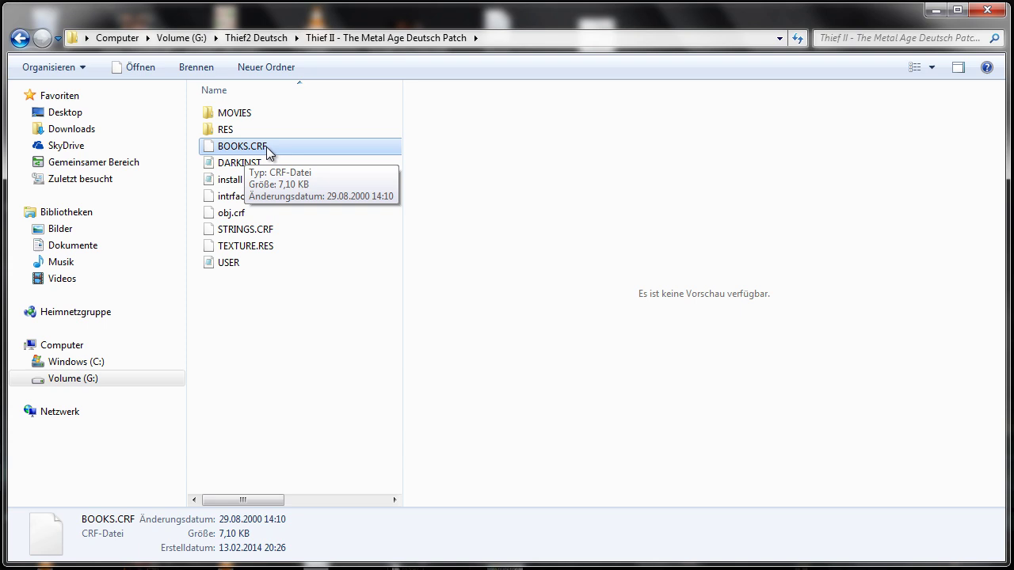
{"action": "left_click", "coordinate": [246, 116]}
{"action": "double_click", "coordinate": [244, 115]}
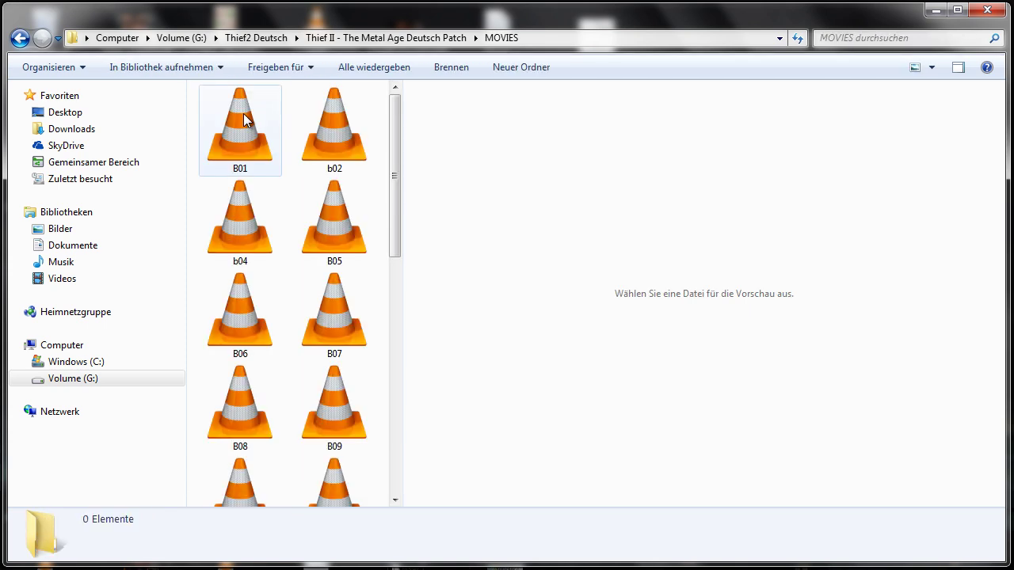
Look through the videos in the patch's MOVIES folder and the .crf files in its RES folder.
{"action": "scroll", "coordinate": [347, 142], "scroll_direction": "down", "scroll_amount": 5}
{"action": "scroll", "coordinate": [348, 142], "scroll_direction": "up", "scroll_amount": 5}
{"action": "left_click", "coordinate": [21, 37]}
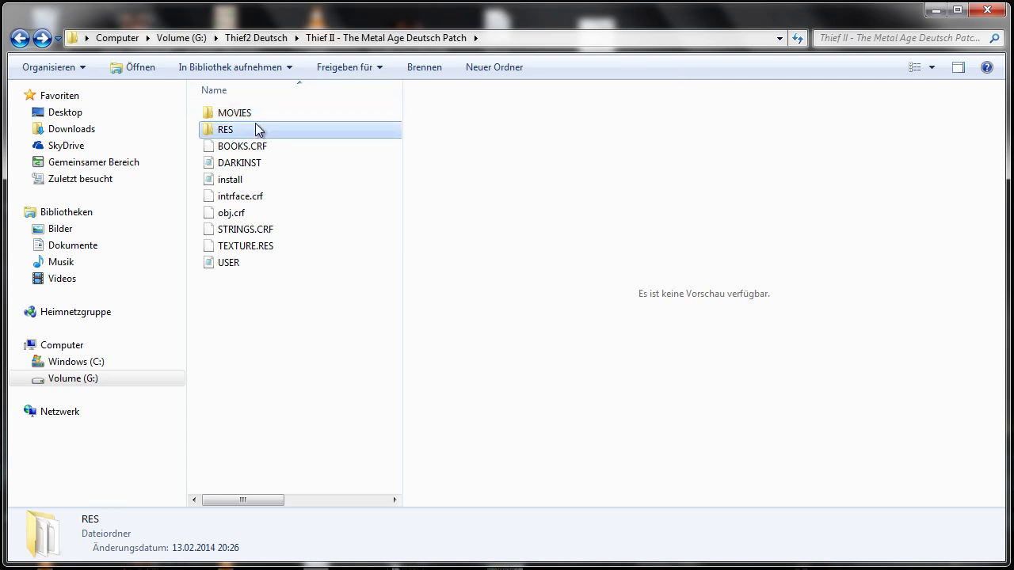
{"action": "double_click", "coordinate": [261, 130]}
{"action": "left_click_drag", "start_coordinate": [281, 404], "coordinate": [244, 111]}
Delete all original videos from the MOVIES folder inside Thief Demonstration.
{"action": "left_click", "coordinate": [935, 11]}
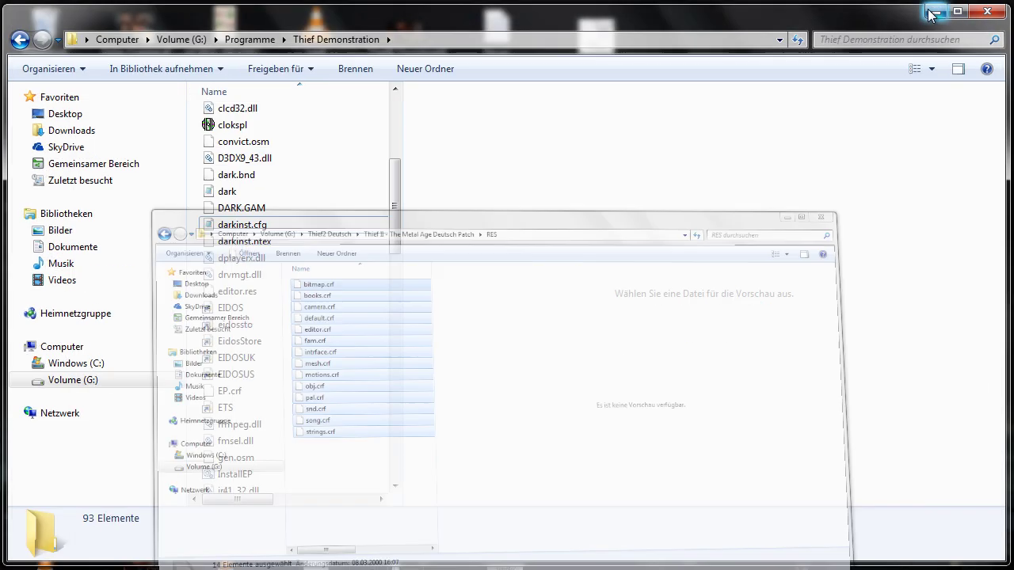
{"action": "scroll", "coordinate": [385, 147], "scroll_direction": "up", "scroll_amount": 6}
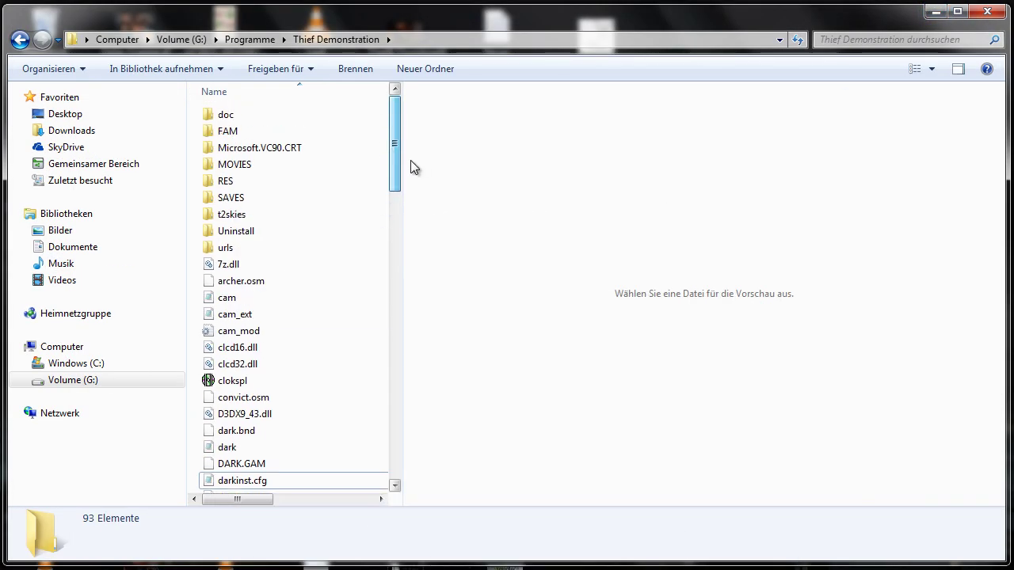
{"action": "double_click", "coordinate": [264, 162]}
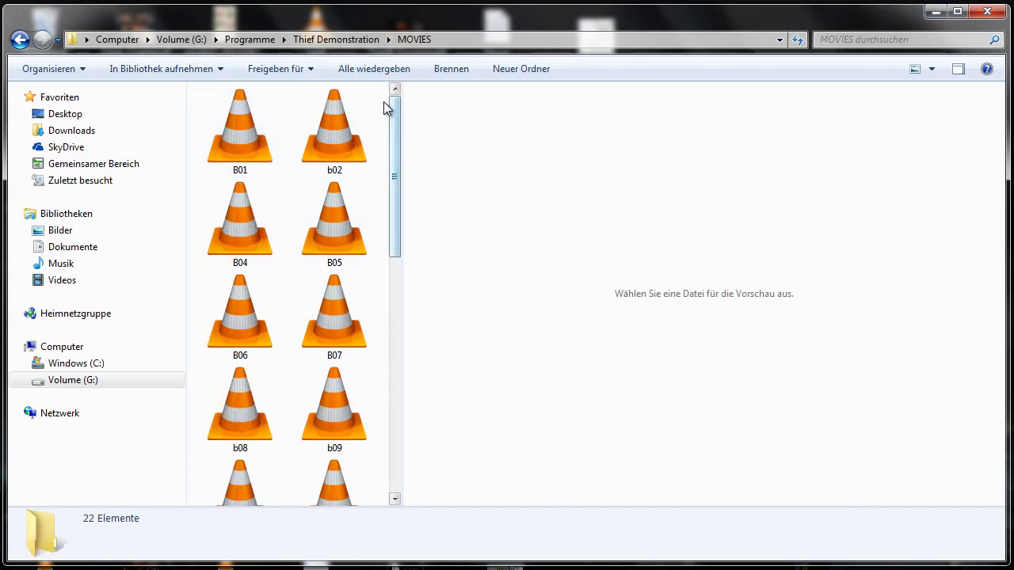
{"action": "left_click_drag", "start_coordinate": [385, 102], "coordinate": [238, 567]}
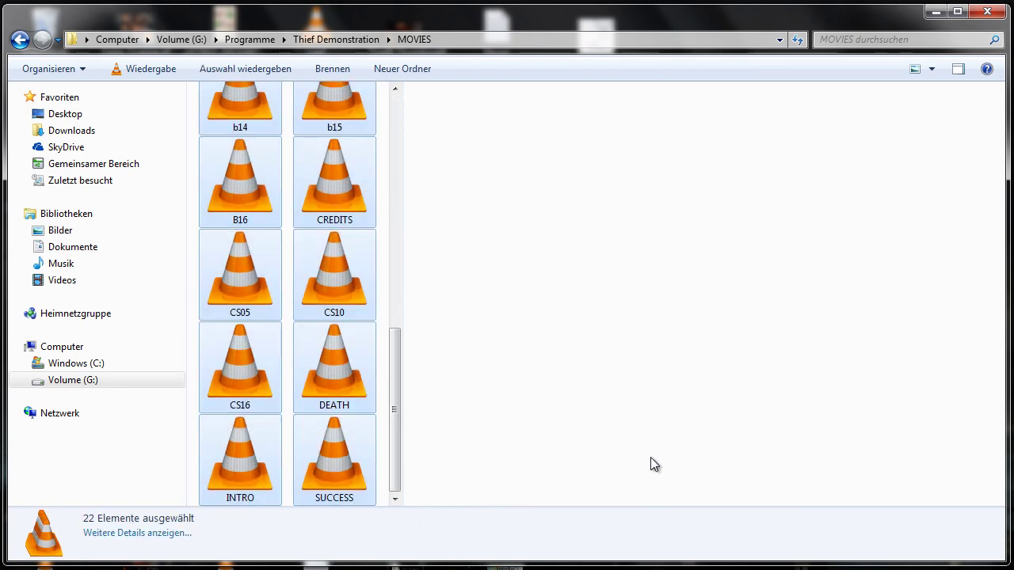
{"action": "key", "text": "Delete"}
{"action": "key", "text": "Return"}
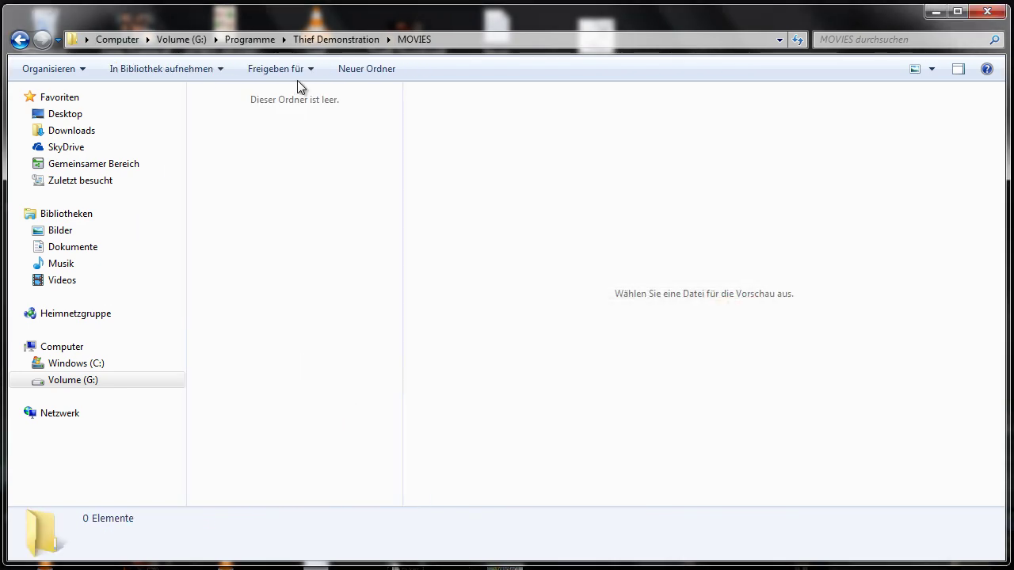
Delete all .crf files from the Thief Demonstration RES folder, leaving out the ddfix subfolder.
{"action": "left_click", "coordinate": [325, 39]}
{"action": "left_click", "coordinate": [224, 182]}
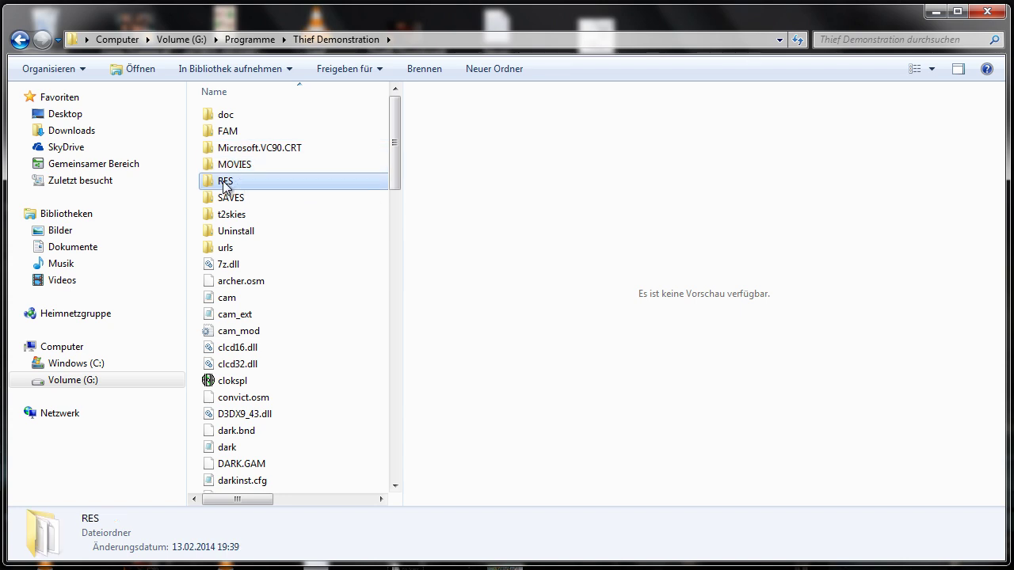
{"action": "double_click", "coordinate": [224, 182]}
{"action": "left_click_drag", "start_coordinate": [272, 355], "coordinate": [221, 119]}
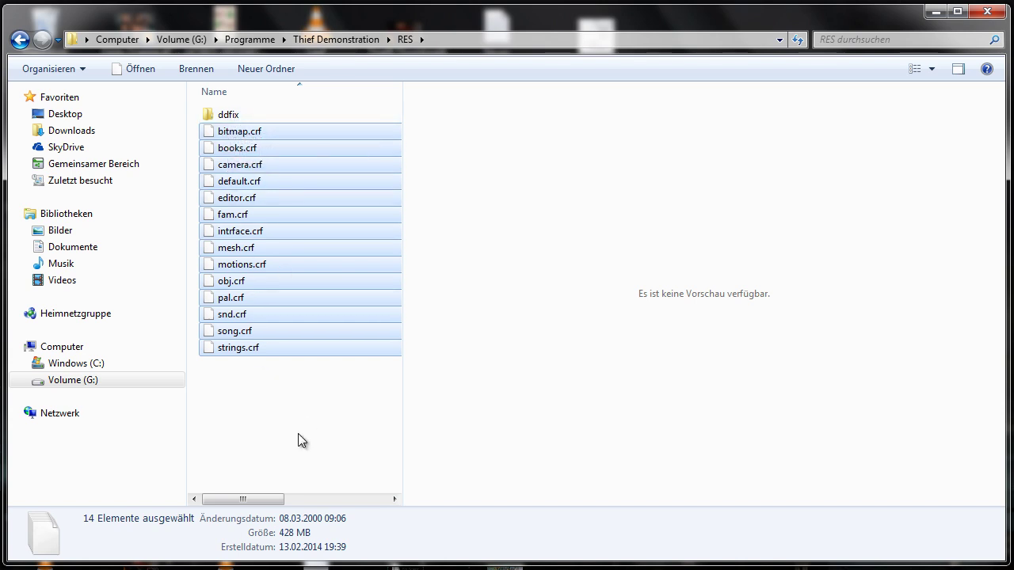
{"action": "key", "text": "Delete"}
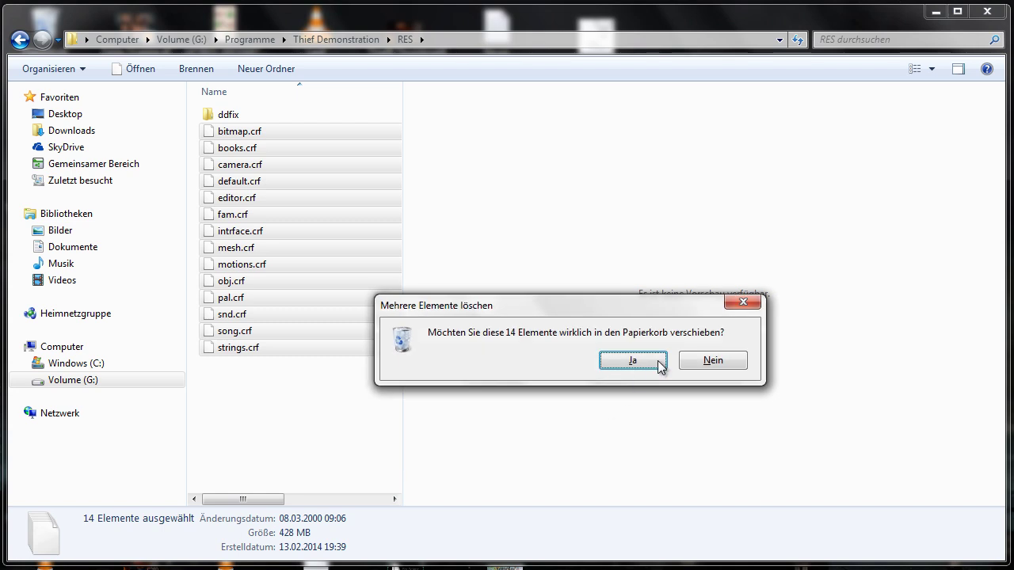
{"action": "left_click", "coordinate": [650, 362]}
Return to the German patch folder and review its loose files and its MOVIES subfolder.
{"action": "key", "text": "alt+Tab"}
{"action": "left_click", "coordinate": [306, 401]}
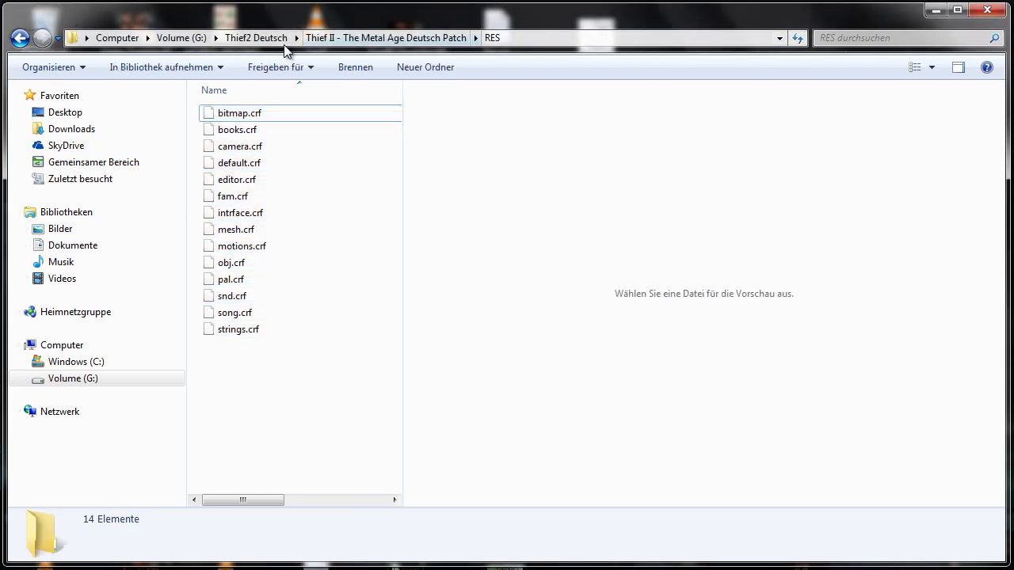
{"action": "left_click", "coordinate": [256, 37]}
{"action": "double_click", "coordinate": [260, 106]}
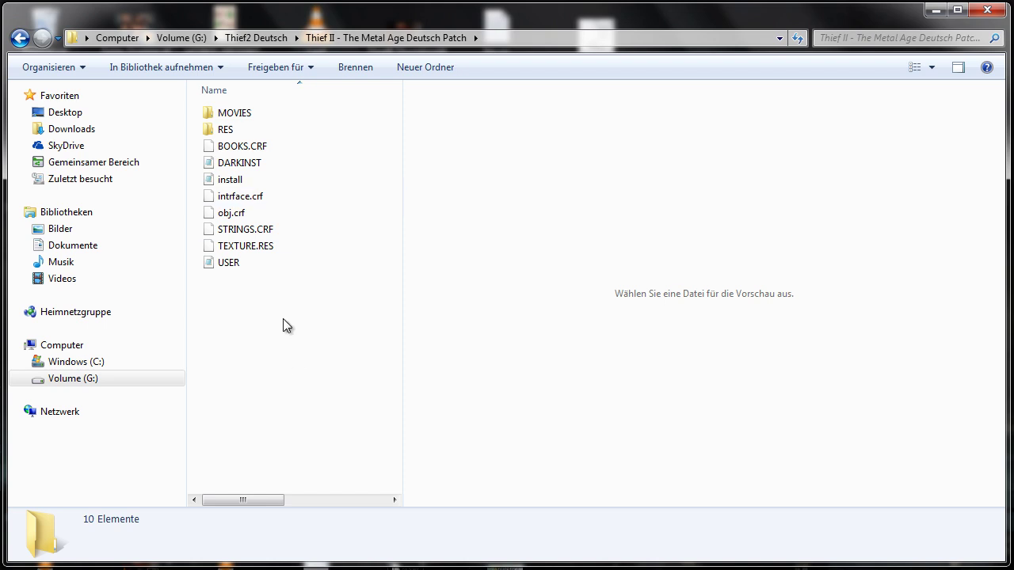
{"action": "left_click_drag", "start_coordinate": [283, 319], "coordinate": [216, 146]}
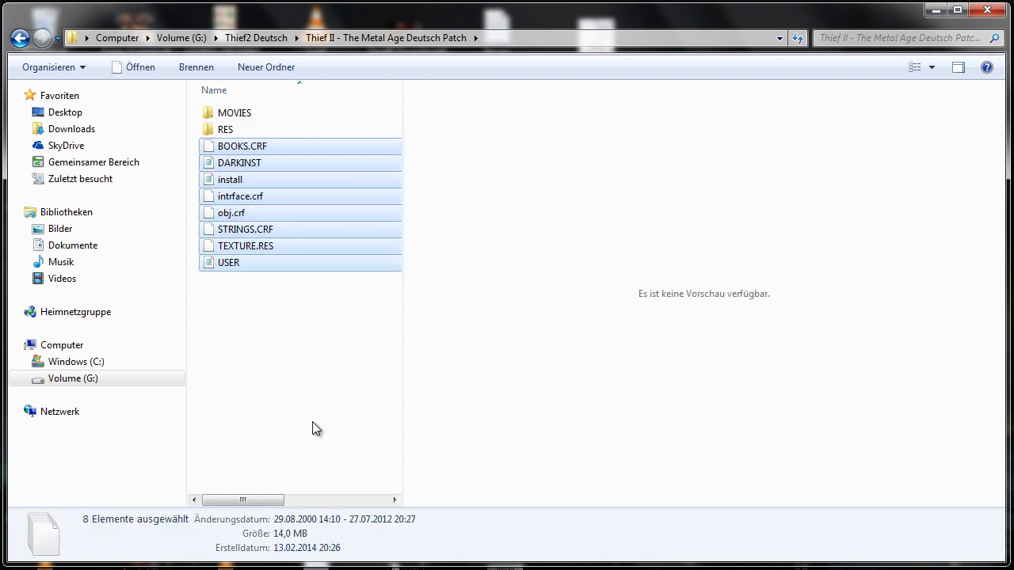
{"action": "left_click", "coordinate": [287, 349]}
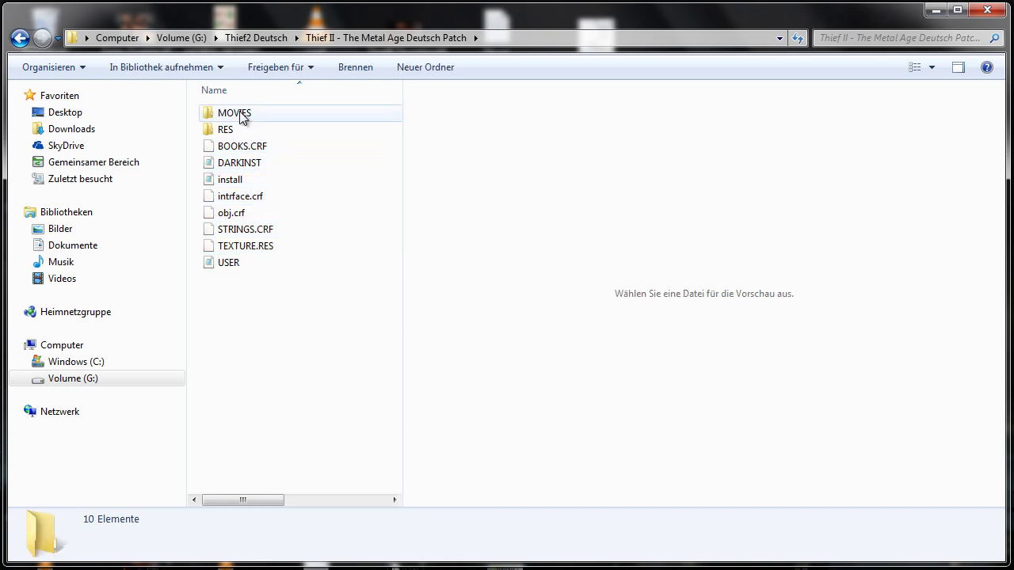
{"action": "double_click", "coordinate": [240, 114]}
{"action": "key", "text": "BackSpace"}
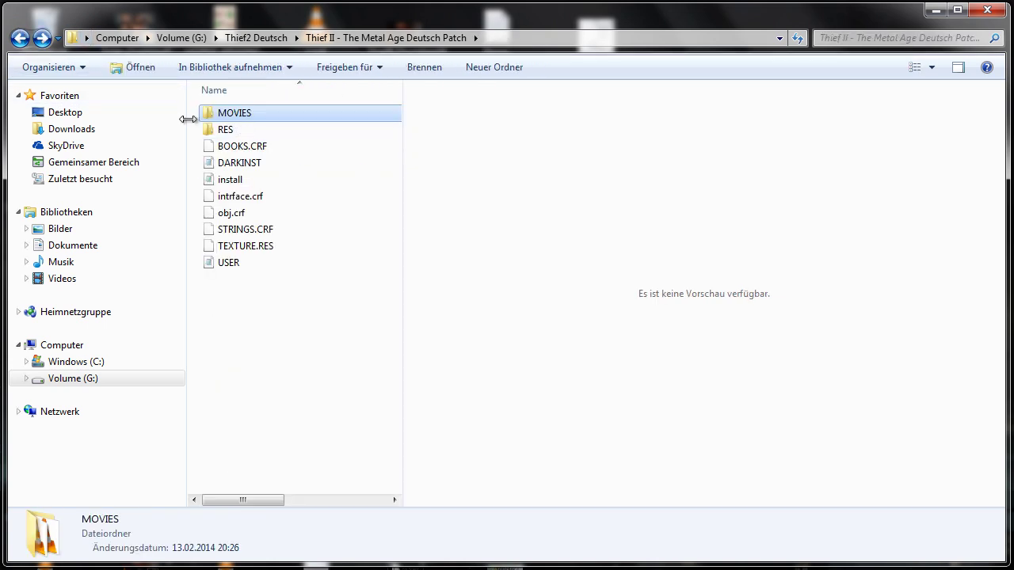
Copy all .crf files from the patch's RES folder into the Thief Demonstration RES folder.
{"action": "double_click", "coordinate": [226, 129]}
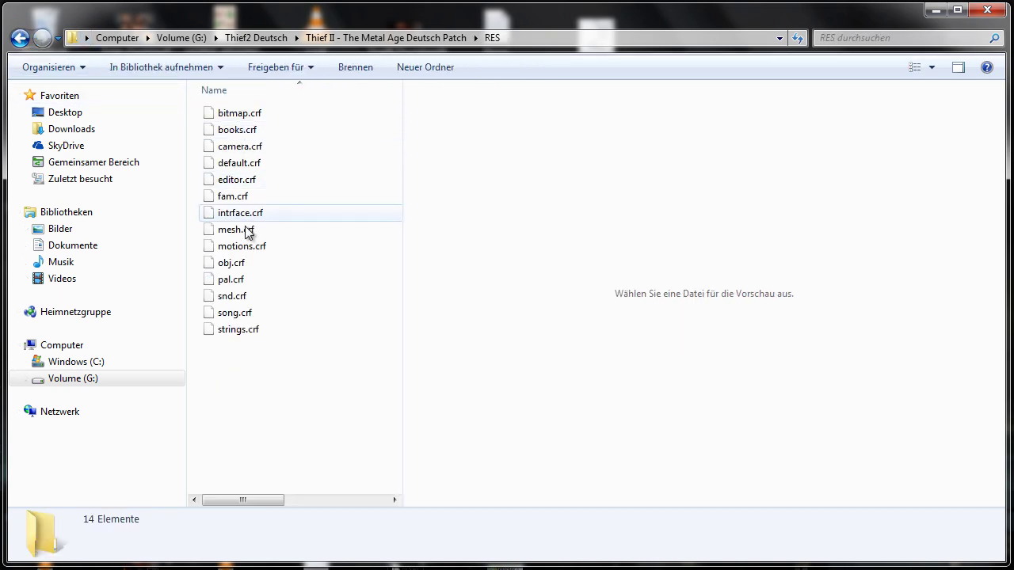
{"action": "left_click", "coordinate": [21, 38]}
{"action": "left_click", "coordinate": [41, 39]}
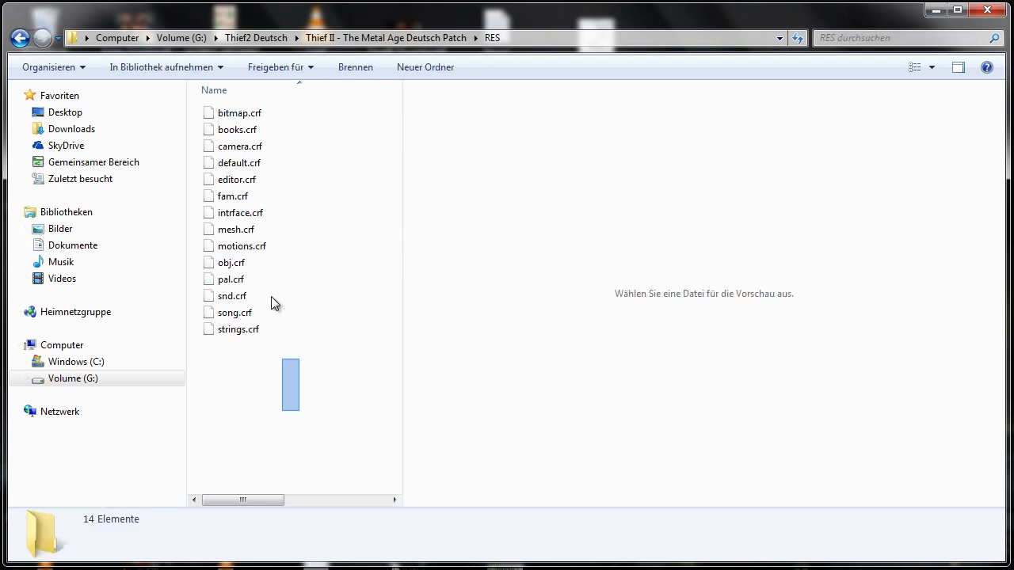
{"action": "key", "text": "ctrl+a"}
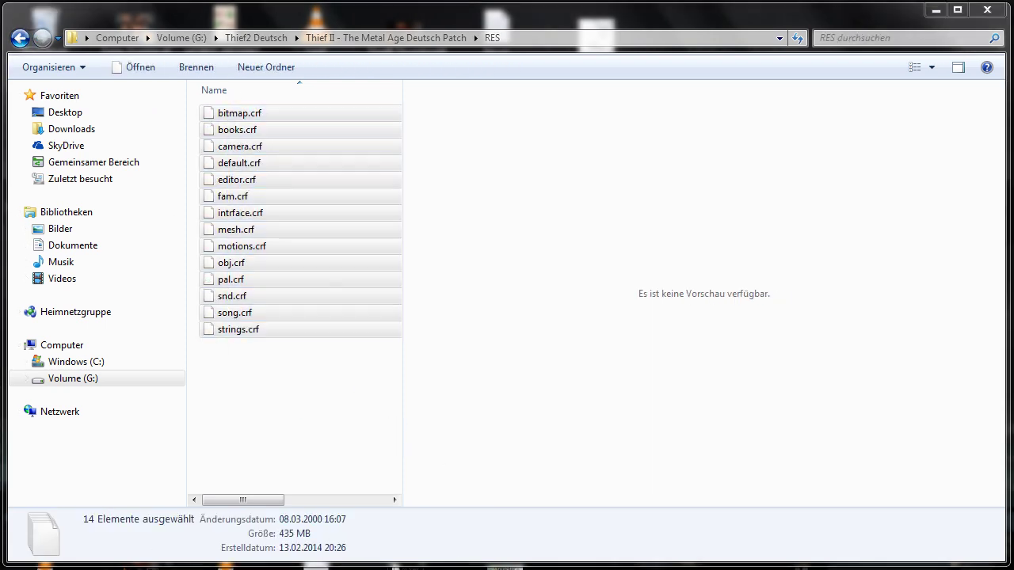
{"action": "mouse_move", "coordinate": [507, 564]}
{"action": "left_click", "coordinate": [558, 559]}
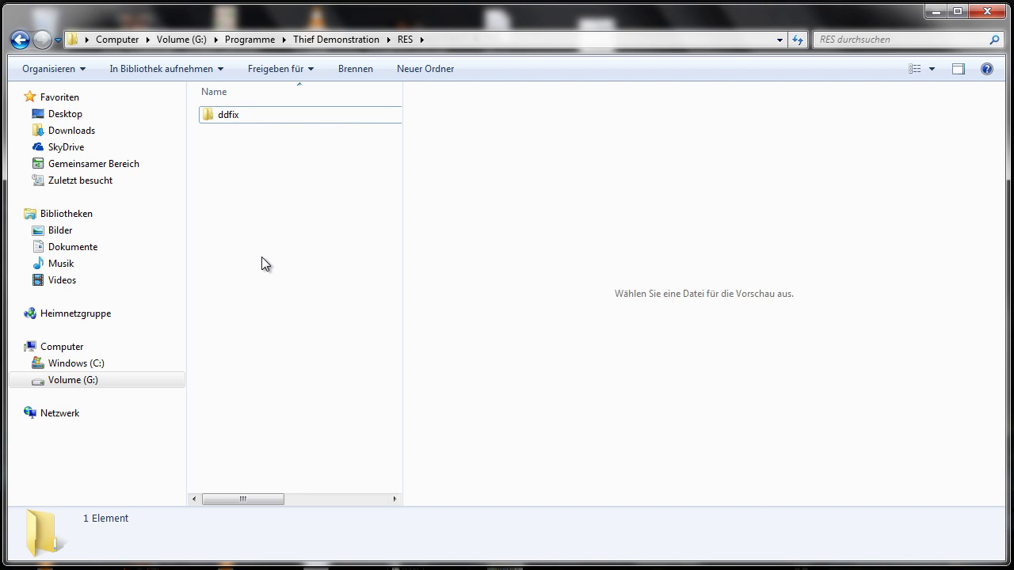
{"action": "key", "text": "ctrl+v"}
Go up to Programme, reopen Thief Demonstration and open its MOVIES folder.
{"action": "left_click", "coordinate": [249, 40]}
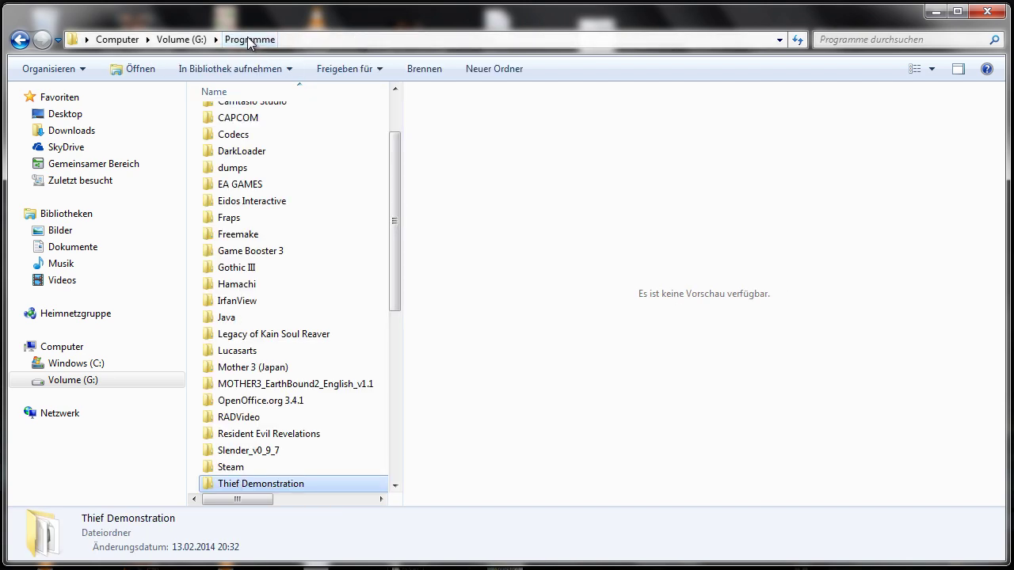
{"action": "scroll", "coordinate": [304, 214], "scroll_direction": "up", "scroll_amount": 2}
{"action": "scroll", "coordinate": [275, 316], "scroll_direction": "down", "scroll_amount": 6}
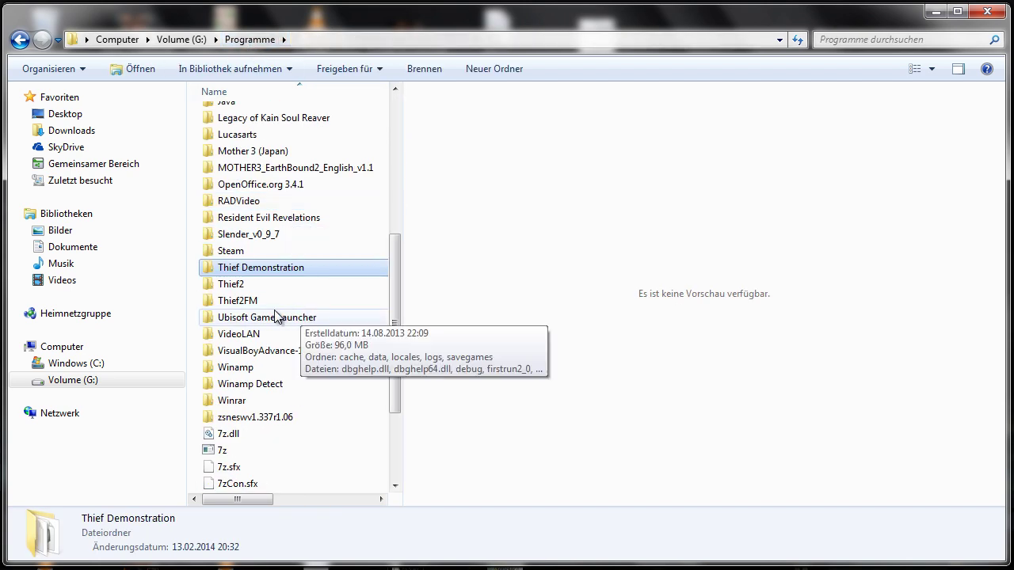
{"action": "double_click", "coordinate": [270, 267]}
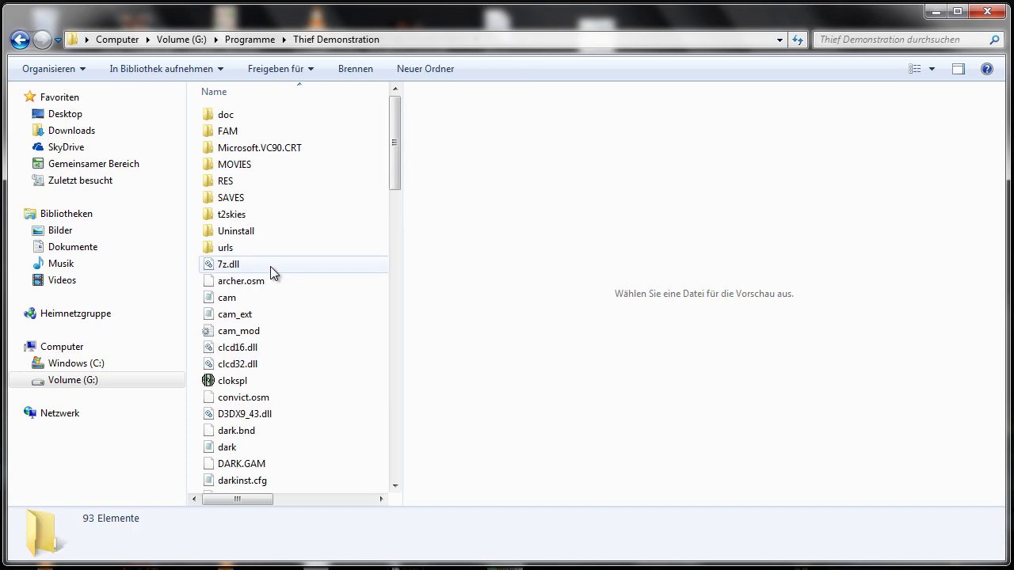
{"action": "double_click", "coordinate": [259, 165]}
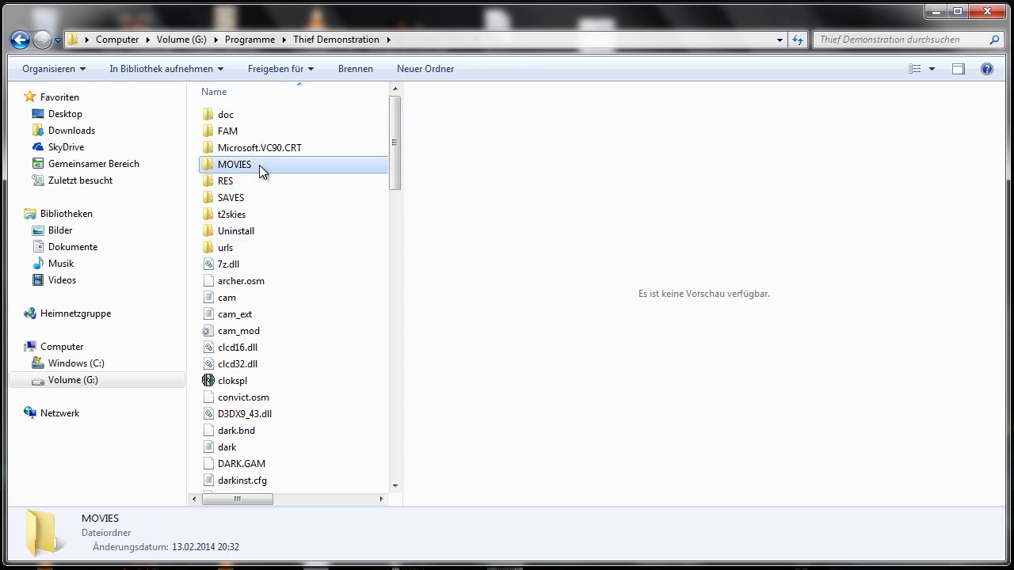
Copy all German videos from the patch's MOVIES folder into the Thief Demonstration MOVIES folder.
{"action": "left_click", "coordinate": [935, 13]}
{"action": "left_click", "coordinate": [263, 42]}
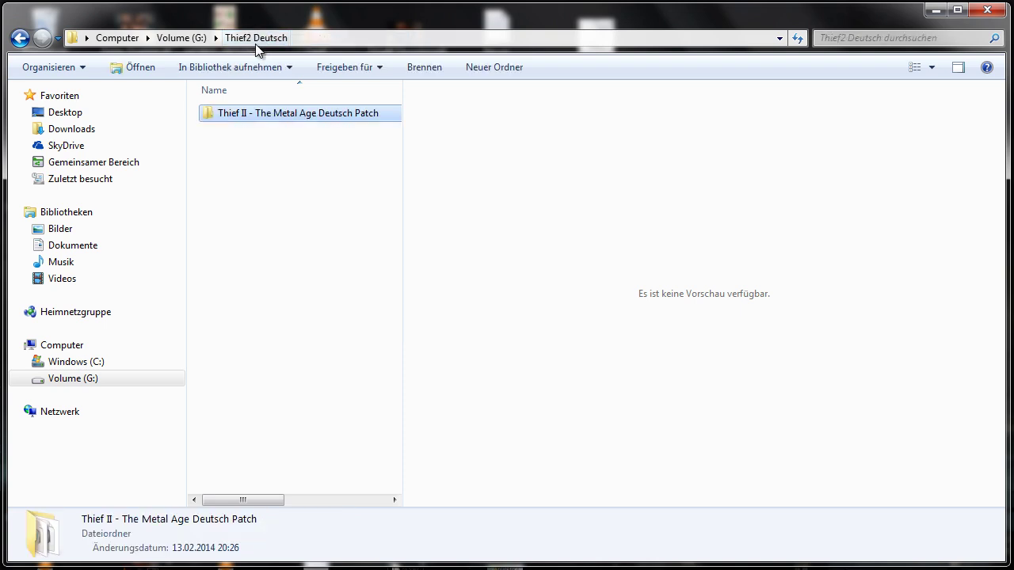
{"action": "double_click", "coordinate": [253, 113]}
{"action": "double_click", "coordinate": [253, 112]}
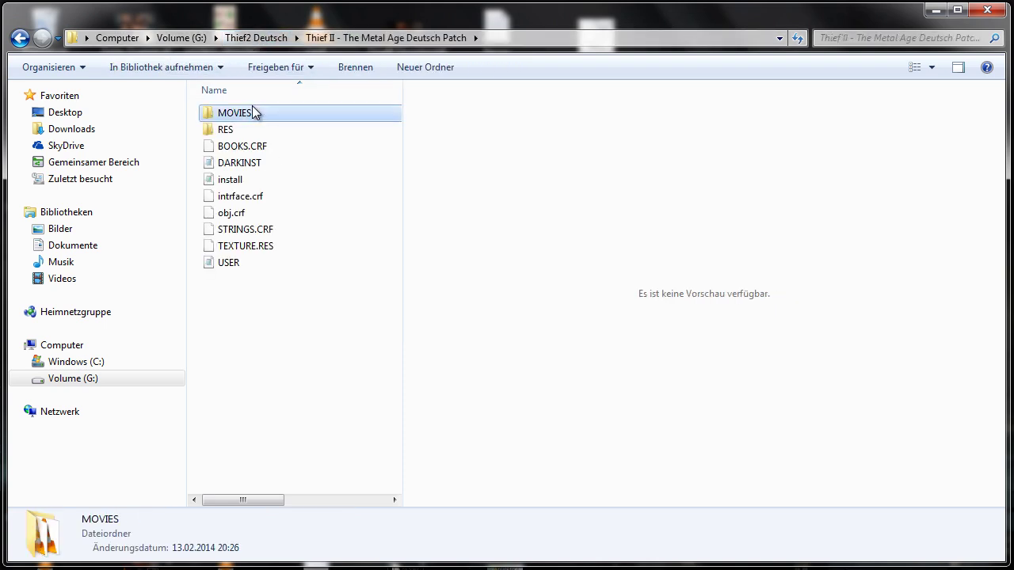
{"action": "left_click_drag", "start_coordinate": [378, 92], "coordinate": [49, 520]}
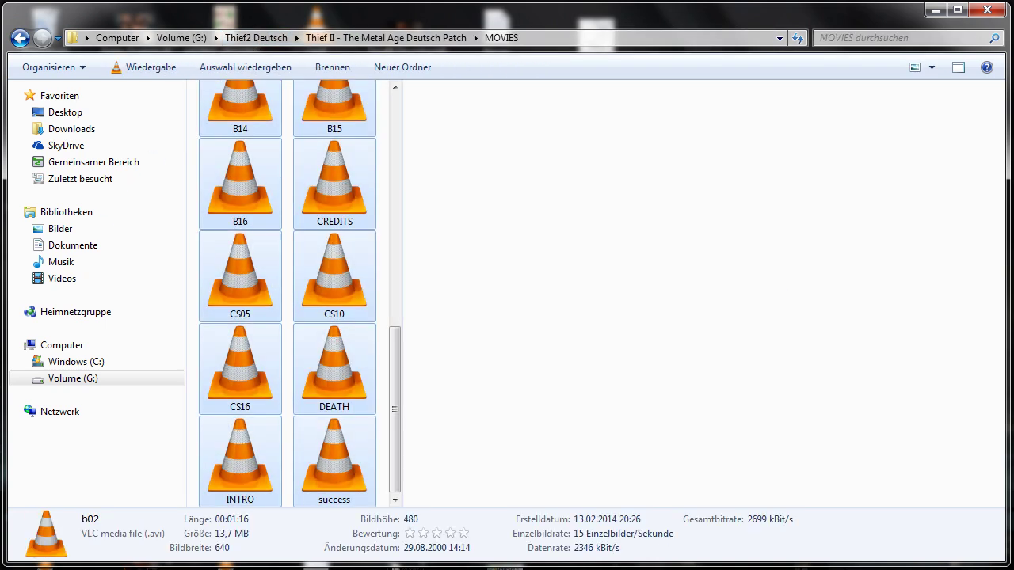
{"action": "left_click", "coordinate": [937, 11]}
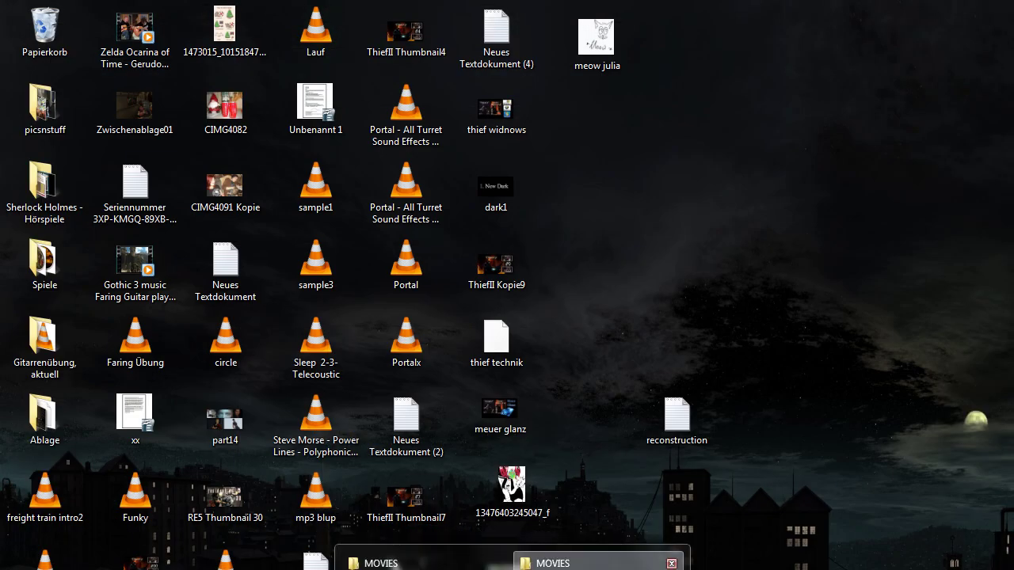
{"action": "left_click", "coordinate": [599, 563]}
{"action": "key", "text": "ctrl+v"}
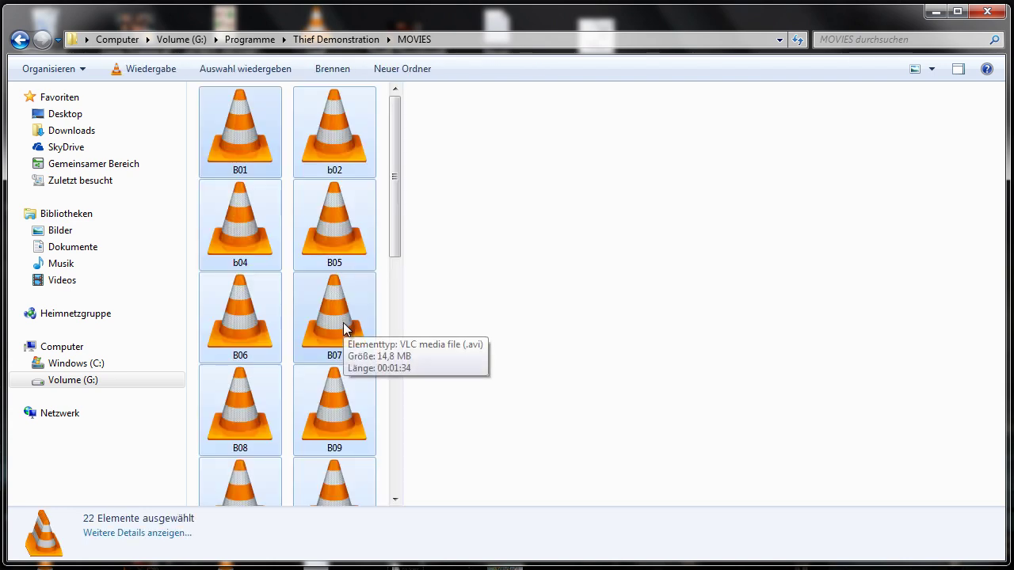
{"action": "scroll", "coordinate": [325, 325], "scroll_direction": "down", "scroll_amount": 4}
{"action": "scroll", "coordinate": [317, 335], "scroll_direction": "up", "scroll_amount": 4}
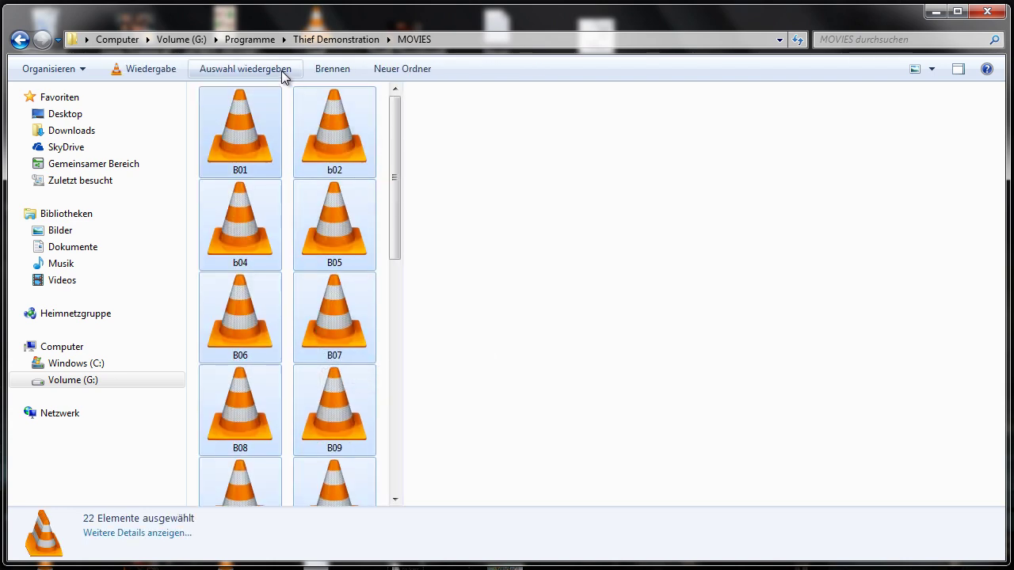
Copy BOOKS.CRF, intrface.crf, obj.crf, STRINGS.CRF, TEXTURE.RES and USER from the patch folder into Thief Demonstration, leaving out DARKINST and install.
{"action": "key", "text": "alt+Left"}
{"action": "key", "text": "alt+Left"}
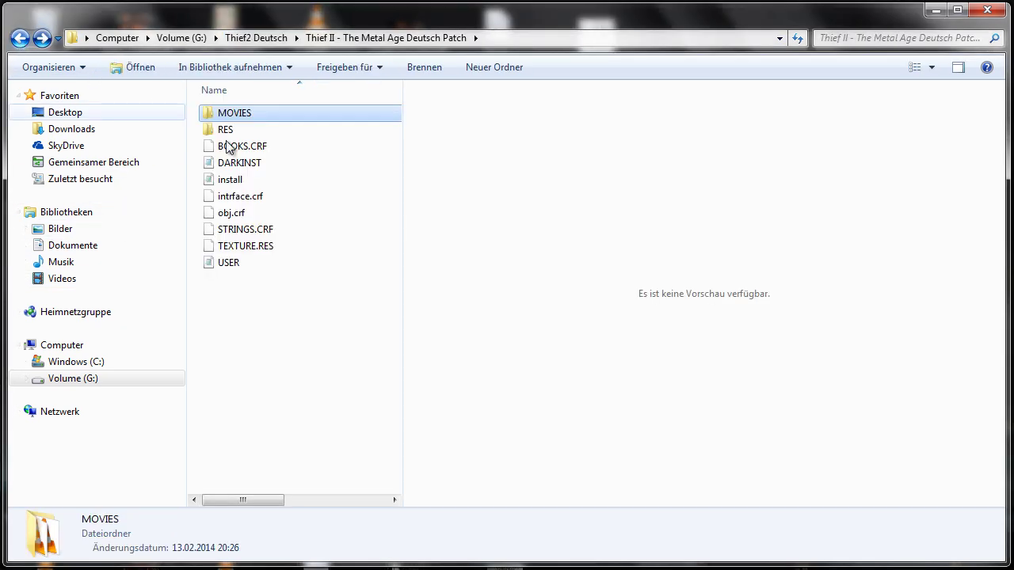
{"action": "left_click_drag", "start_coordinate": [308, 379], "coordinate": [230, 192]}
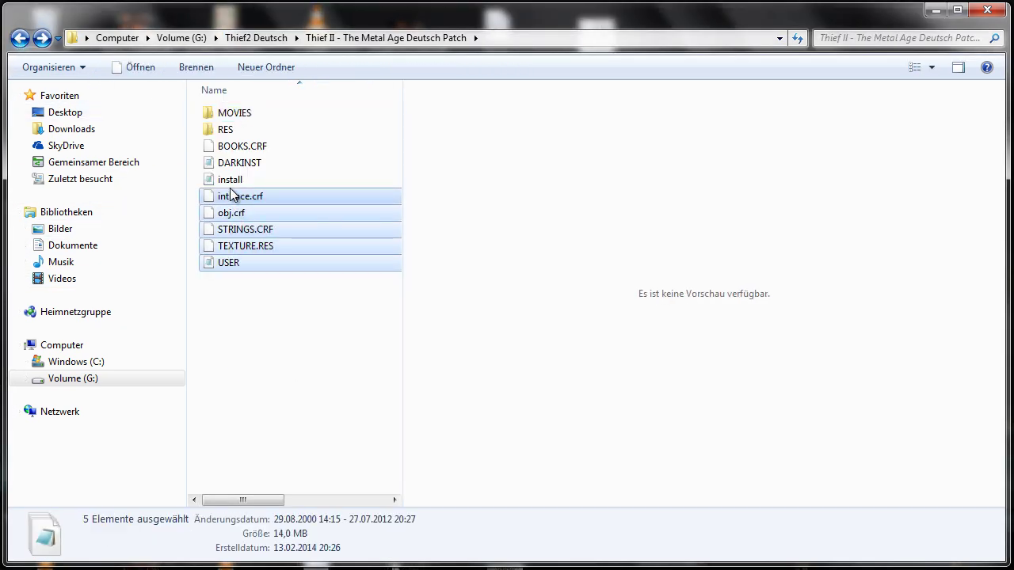
{"action": "left_click", "coordinate": [242, 148], "text": "ctrl"}
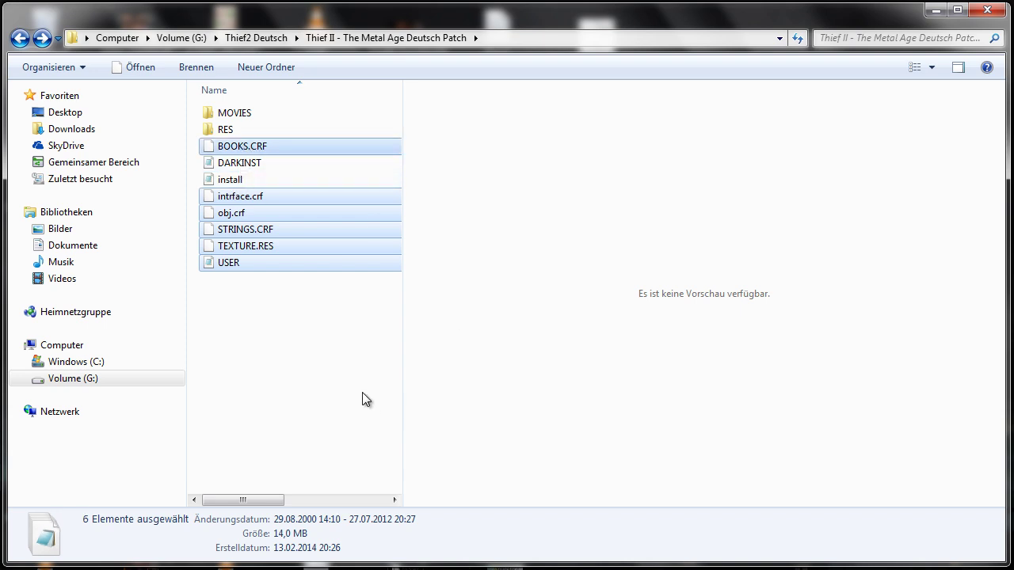
{"action": "left_click", "coordinate": [760, 557]}
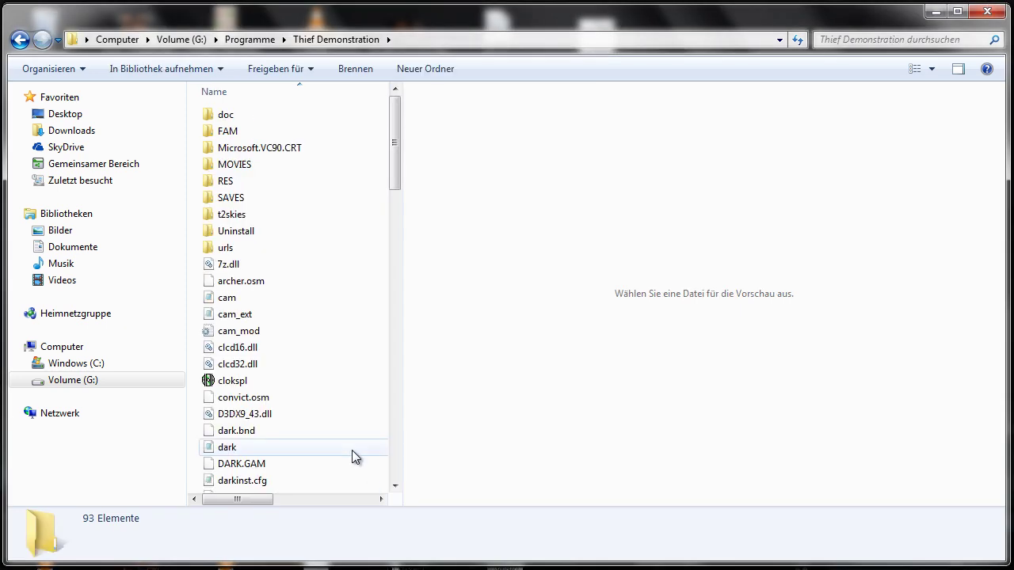
{"action": "left_click", "coordinate": [331, 430]}
{"action": "key", "text": "ctrl+v"}
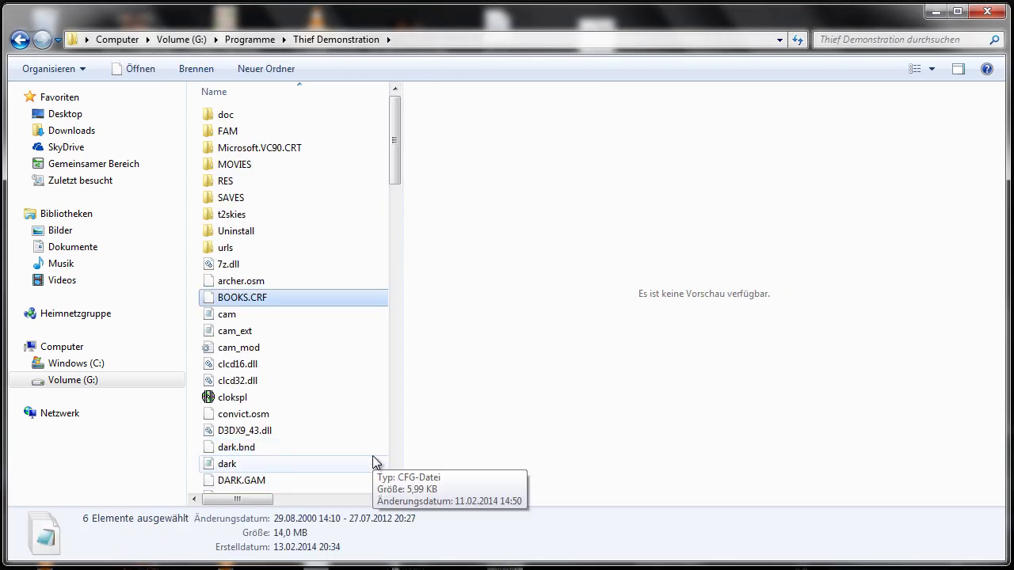
Widen the file list and check the pasted patch files throughout the Thief Demonstration folder.
{"action": "scroll", "coordinate": [348, 444], "scroll_direction": "down", "scroll_amount": 2}
{"action": "scroll", "coordinate": [322, 425], "scroll_direction": "up", "scroll_amount": 2}
{"action": "scroll", "coordinate": [320, 423], "scroll_direction": "down", "scroll_amount": 15}
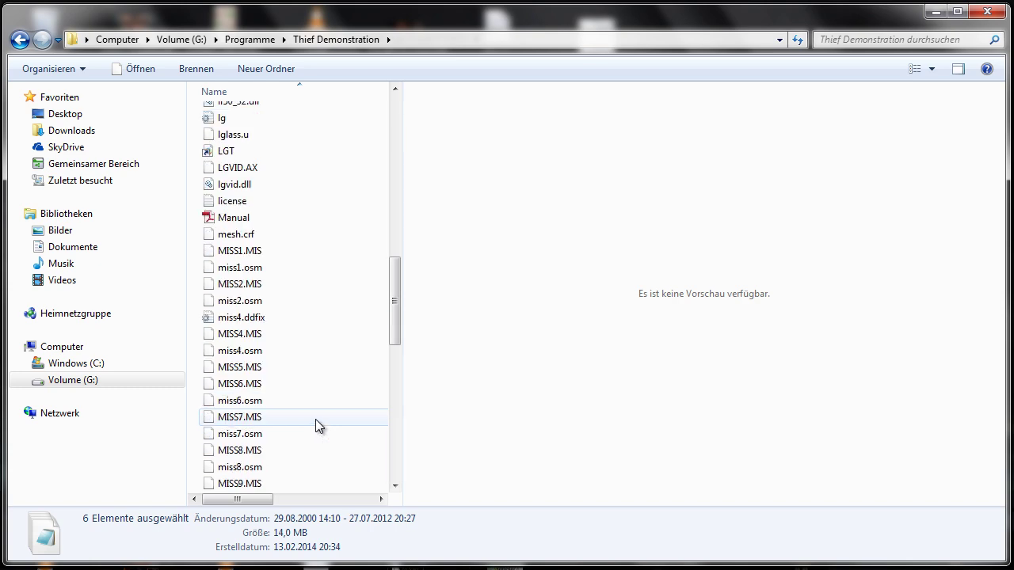
{"action": "scroll", "coordinate": [315, 426], "scroll_direction": "up", "scroll_amount": 4}
{"action": "left_click_drag", "start_coordinate": [400, 269], "coordinate": [507, 264]}
{"action": "scroll", "coordinate": [504, 267], "scroll_direction": "down", "scroll_amount": 16}
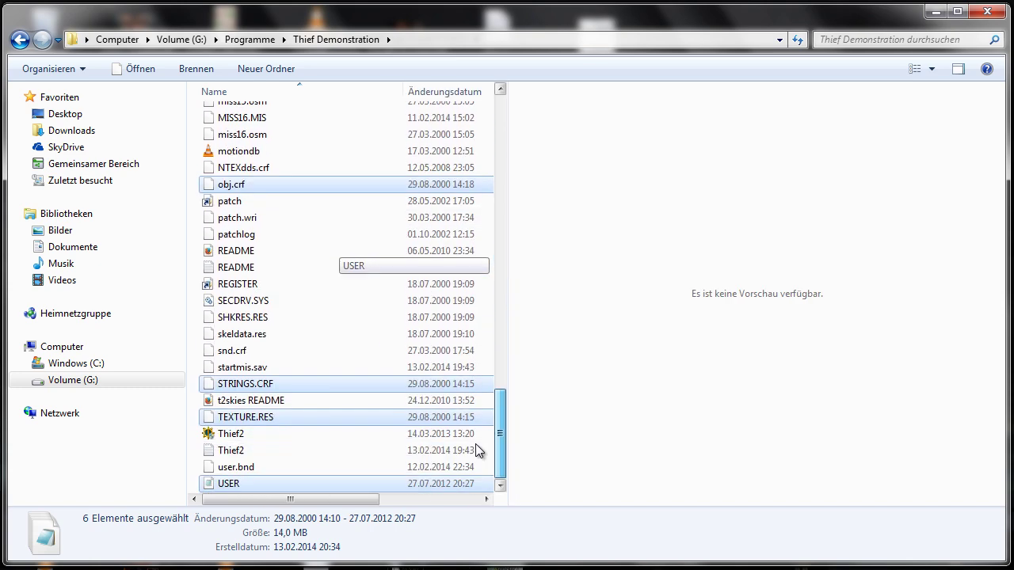
Review the Thief Demonstration files back up to BOOKS.CRF, return to the German patch folder and locate DARKINST and install.
{"action": "scroll", "coordinate": [475, 448], "scroll_direction": "up", "scroll_amount": 15}
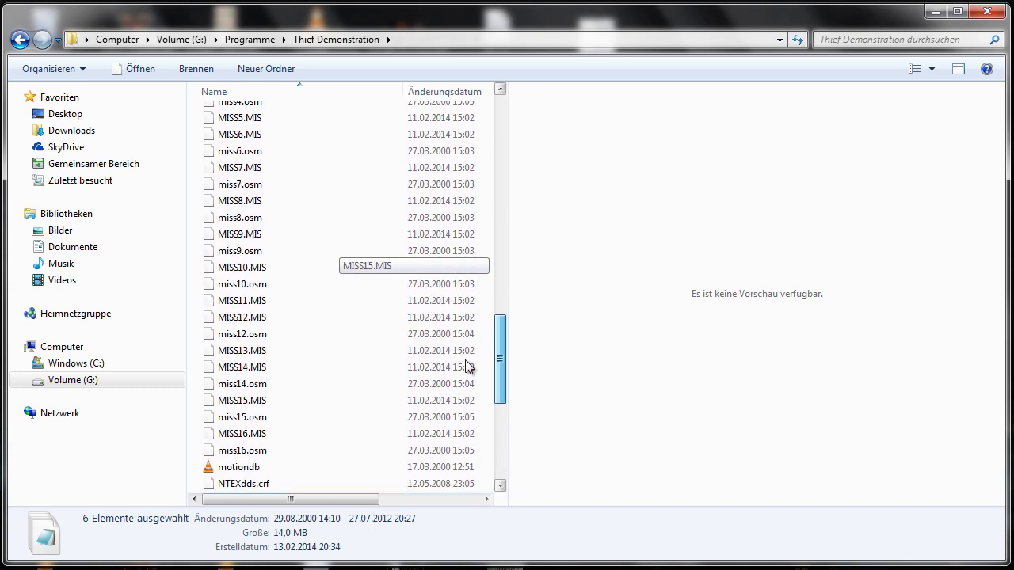
{"action": "scroll", "coordinate": [473, 274], "scroll_direction": "up", "scroll_amount": 10}
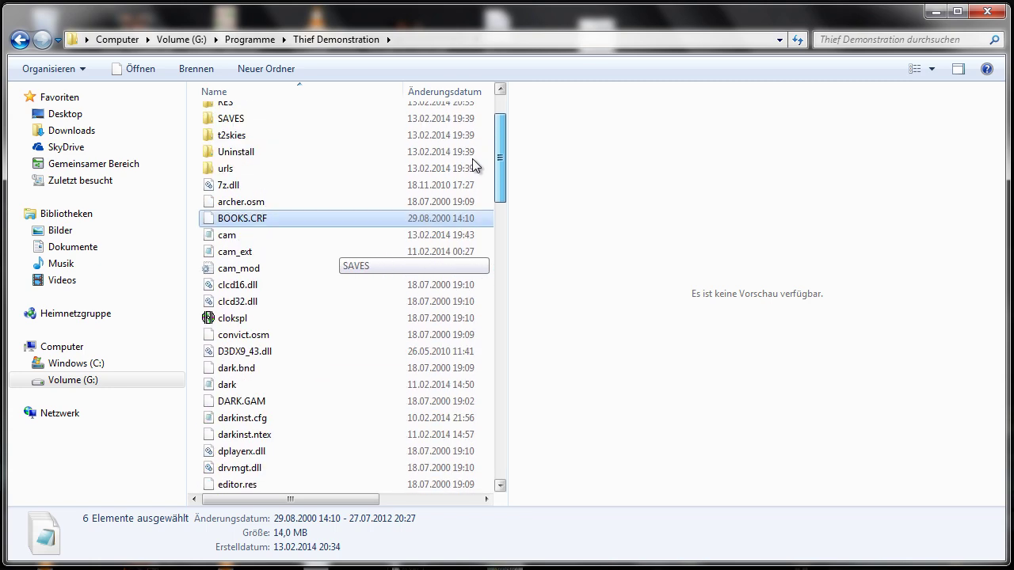
{"action": "left_click_drag", "start_coordinate": [474, 165], "coordinate": [486, 187]}
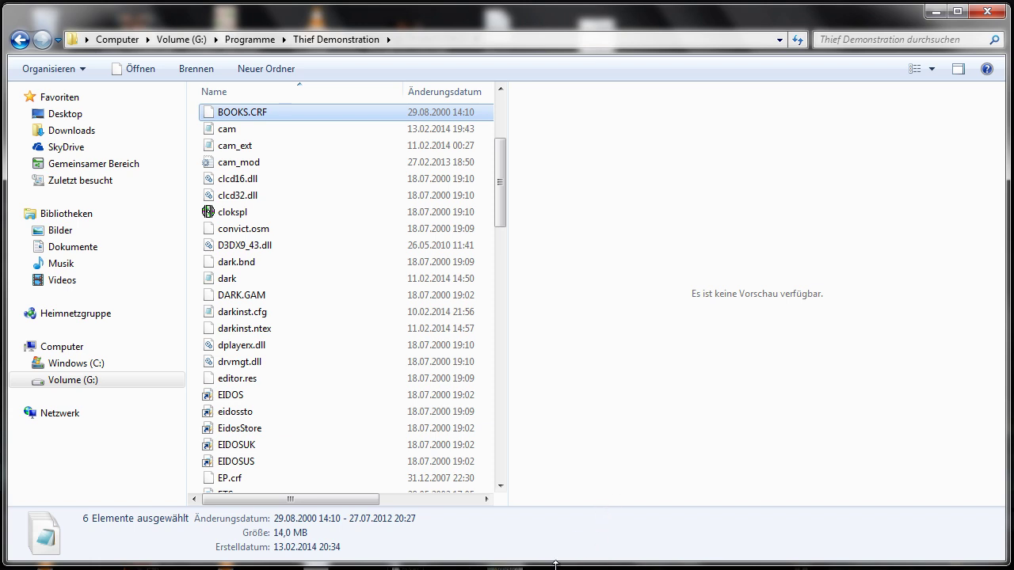
{"action": "mouse_move", "coordinate": [556, 566]}
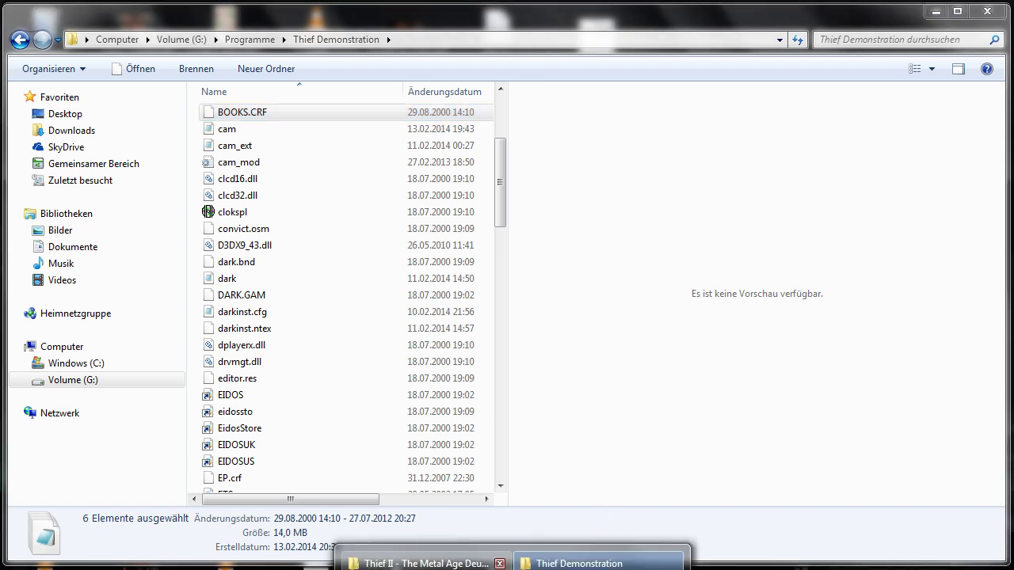
{"action": "left_click", "coordinate": [428, 563]}
{"action": "left_click", "coordinate": [235, 180]}
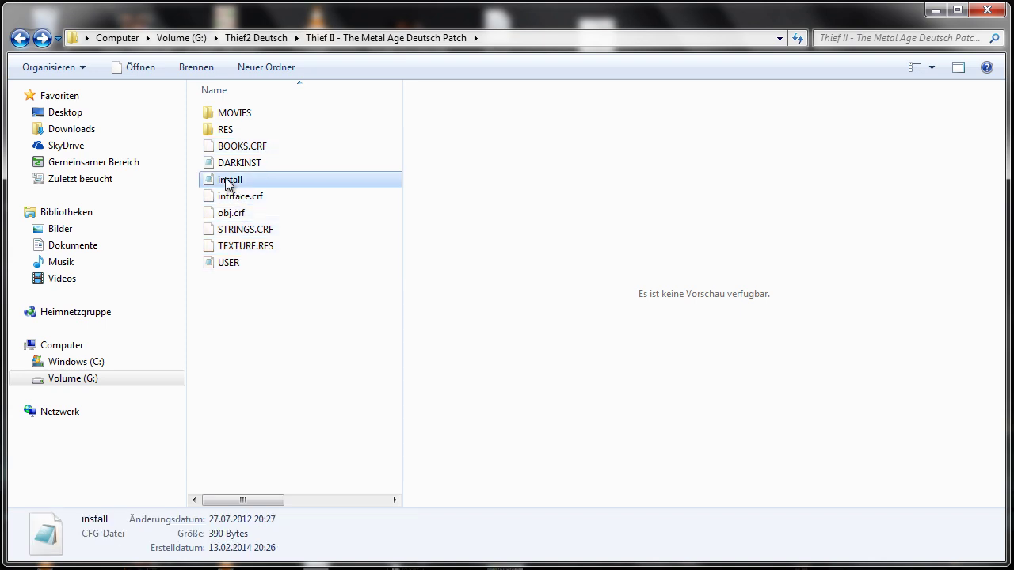
{"action": "left_click", "coordinate": [238, 163]}
{"action": "left_click", "coordinate": [239, 180]}
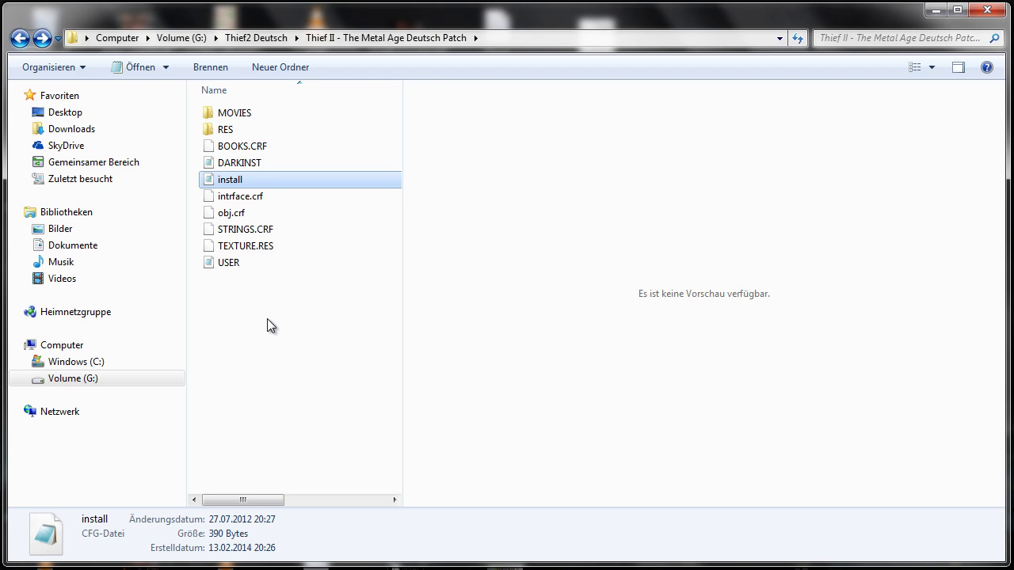
Open DARKINST from the patch folder in the text editor and change the cd_path drive to D:\.
{"action": "double_click", "coordinate": [248, 163]}
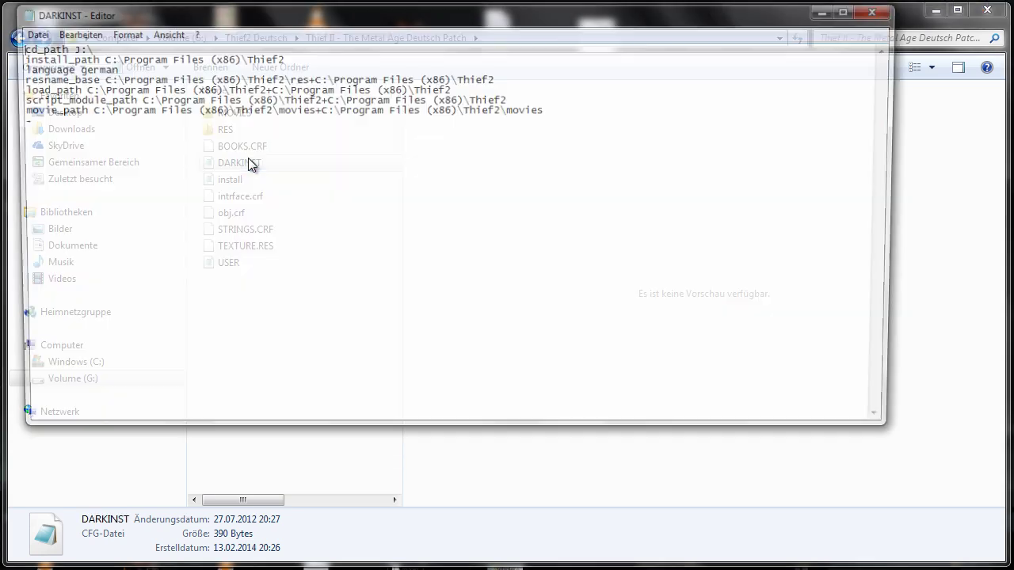
{"action": "left_click_drag", "start_coordinate": [246, 22], "coordinate": [253, 58]}
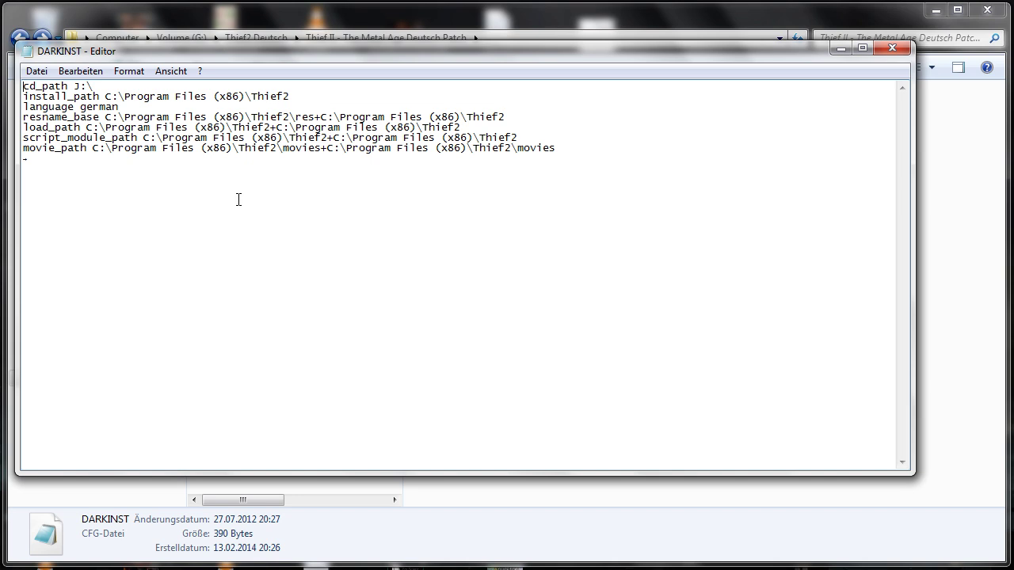
{"action": "double_click", "coordinate": [79, 86]}
{"action": "type", "text": "D"}
Open the properties of the cam file in the Thief Demonstration folder and copy its location path G:\Programme\Thief Demonstration.
{"action": "left_click", "coordinate": [512, 568]}
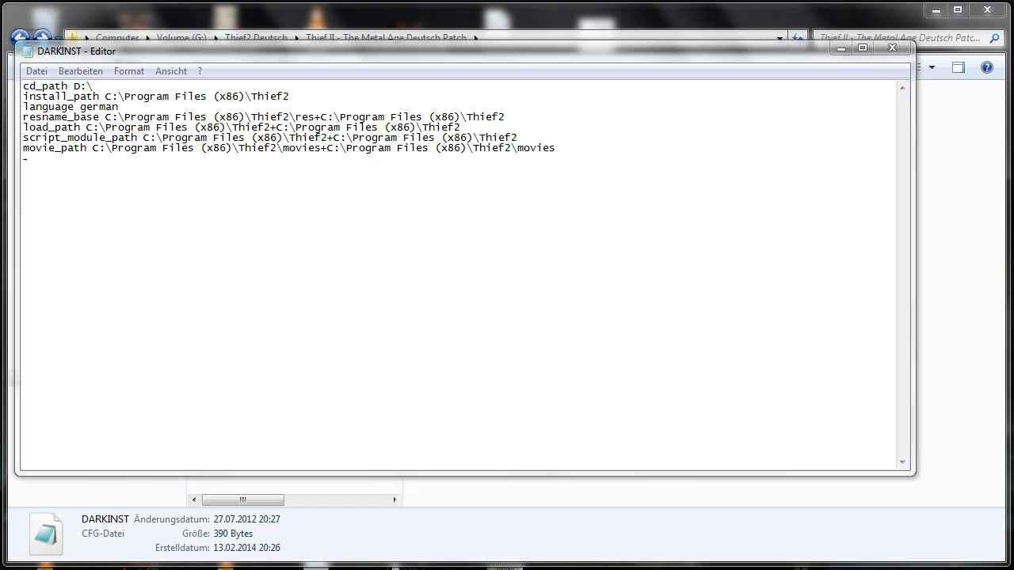
{"action": "left_click", "coordinate": [574, 564]}
{"action": "scroll", "coordinate": [317, 262], "scroll_direction": "up", "scroll_amount": 2}
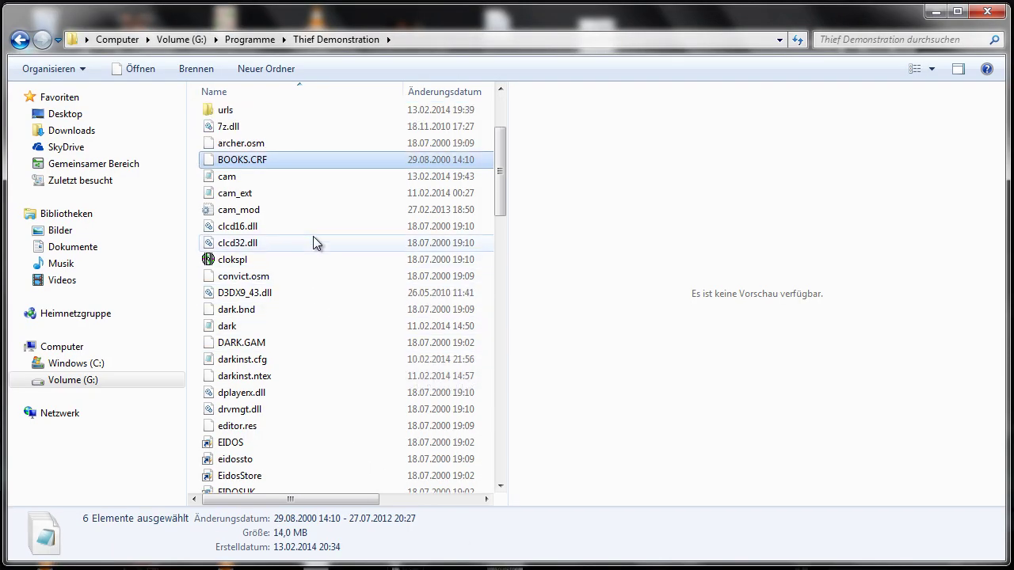
{"action": "right_click", "coordinate": [227, 221]}
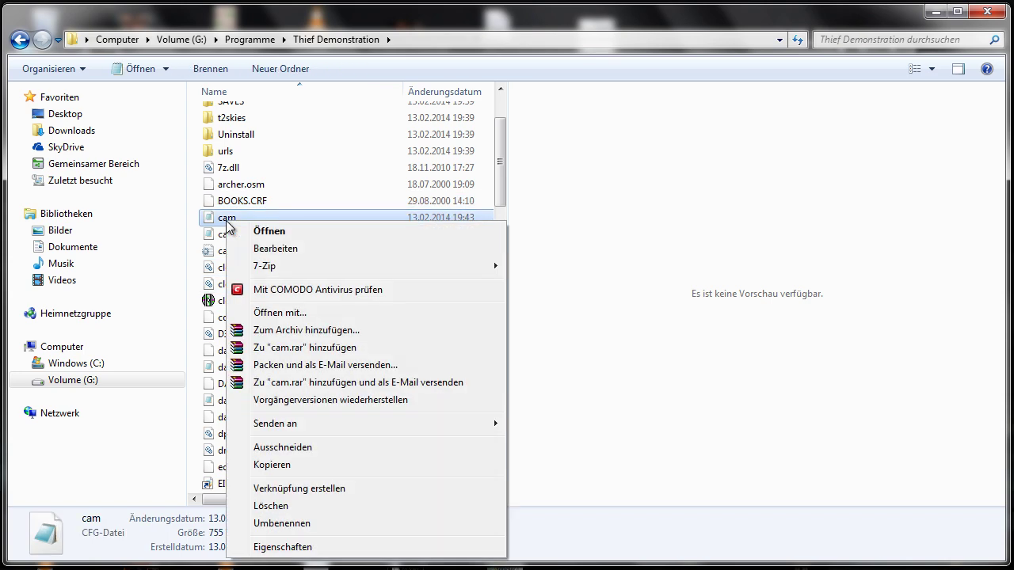
{"action": "left_click", "coordinate": [305, 546]}
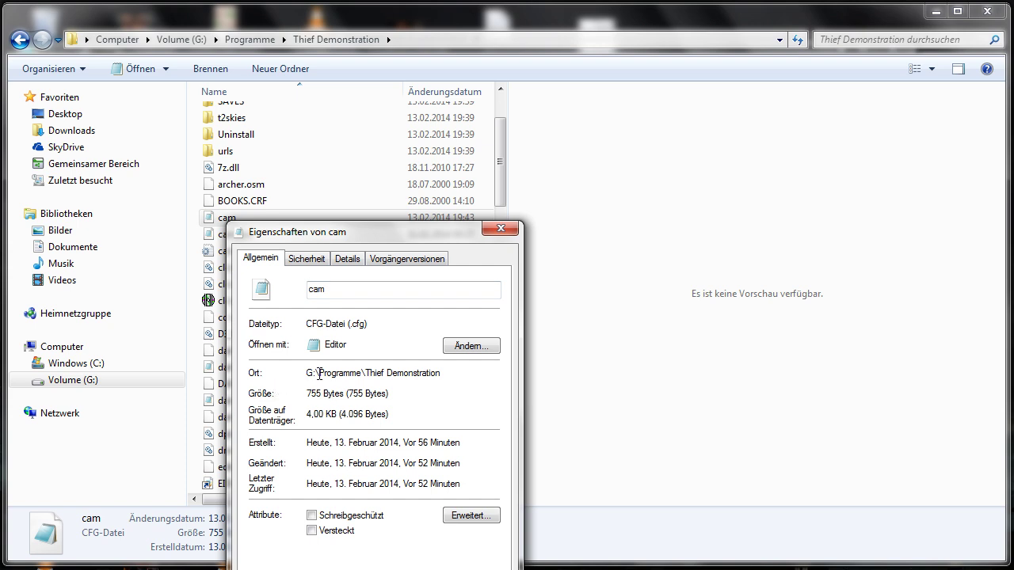
{"action": "left_click_drag", "start_coordinate": [319, 375], "coordinate": [442, 376]}
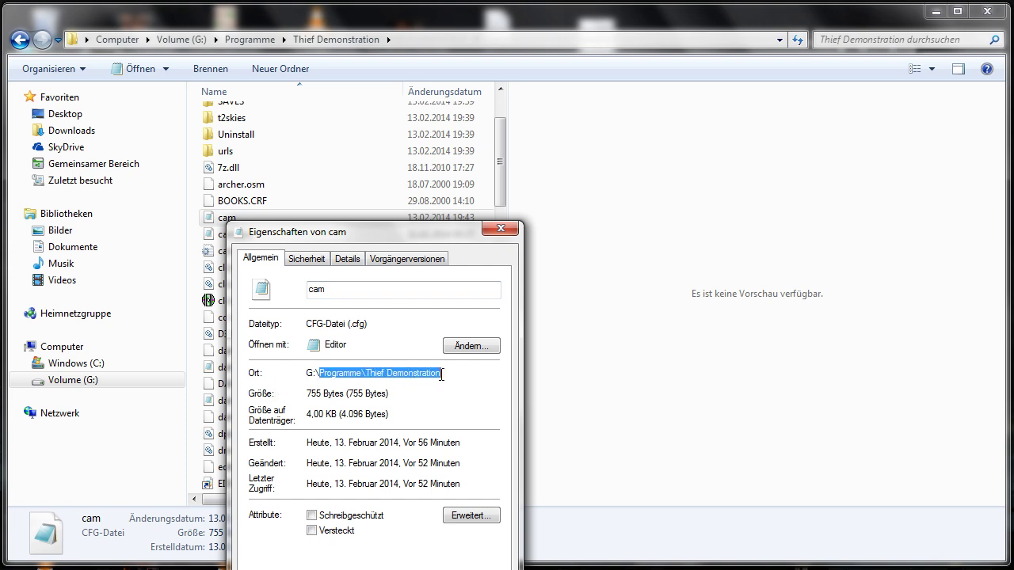
{"action": "mouse_move", "coordinate": [307, 375]}
{"action": "left_mouse_down"}
{"action": "mouse_move", "coordinate": [452, 375]}
{"action": "mouse_move", "coordinate": [292, 373]}
{"action": "left_mouse_up"}
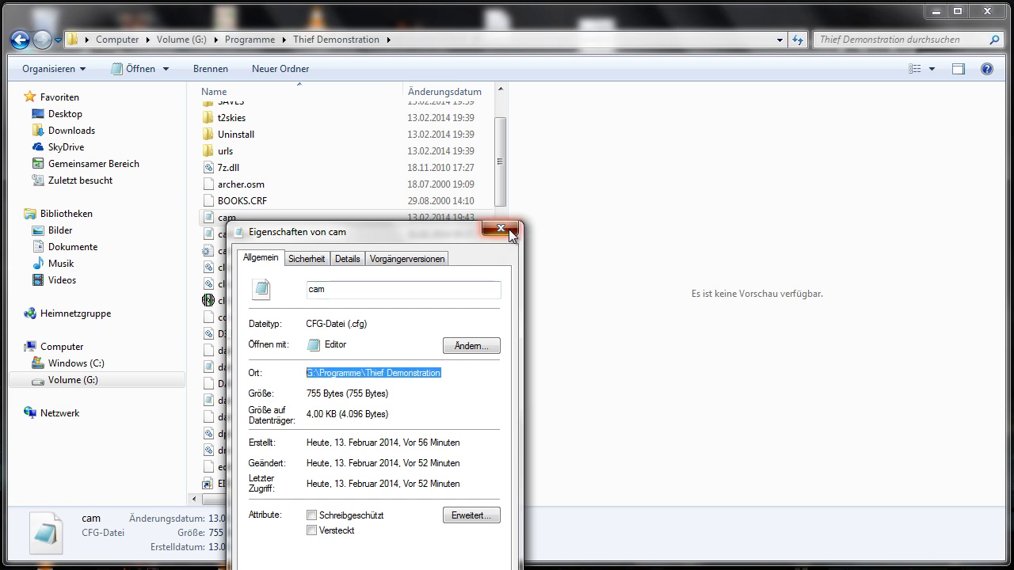
{"action": "key", "text": "Escape"}
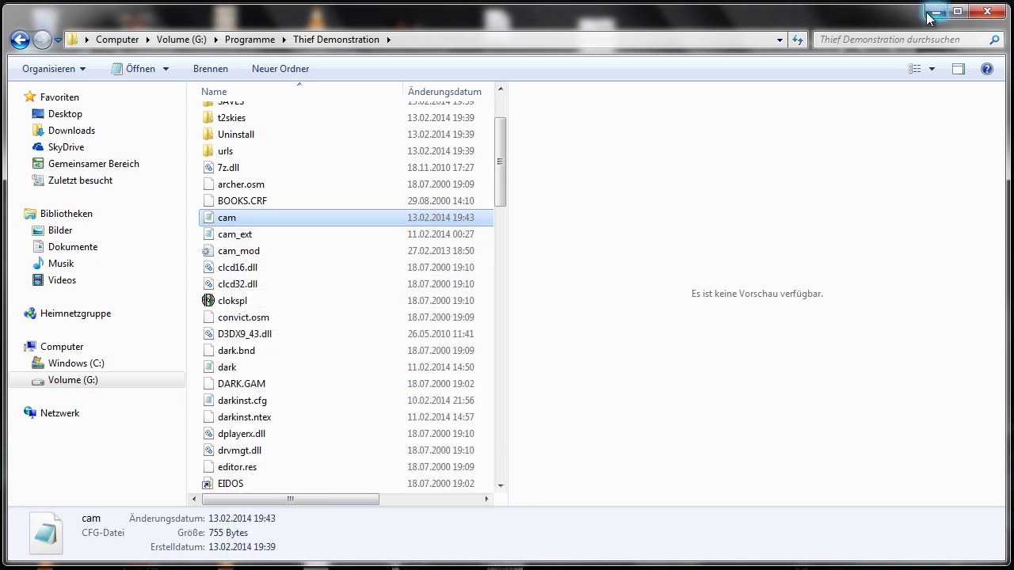
Reopen DARKINST from the patch folder and set install_path to G:\Programme\Thief Demonstration.
{"action": "left_click", "coordinate": [428, 559]}
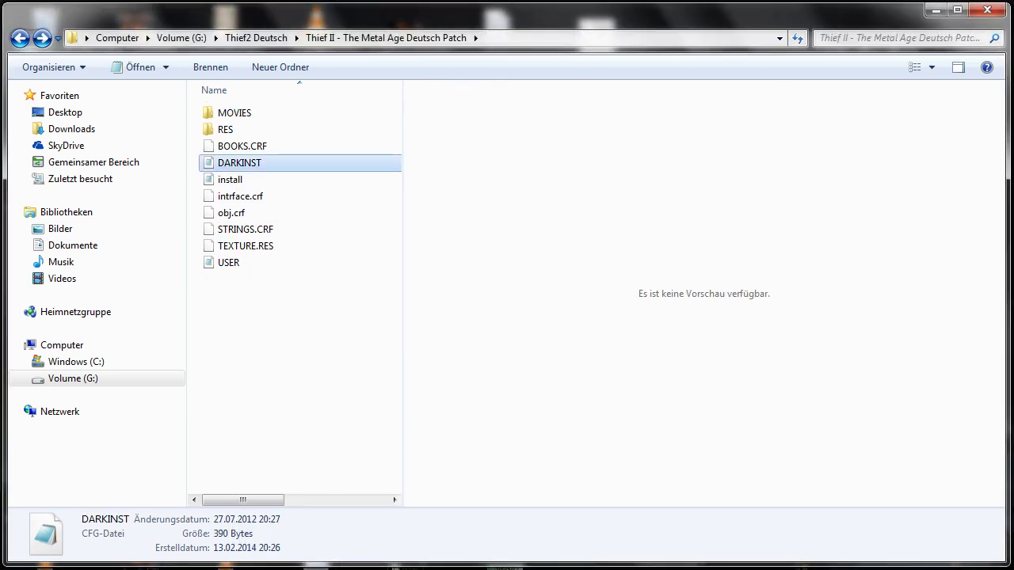
{"action": "double_click", "coordinate": [240, 162]}
{"action": "left_click_drag", "start_coordinate": [96, 58], "coordinate": [281, 58]}
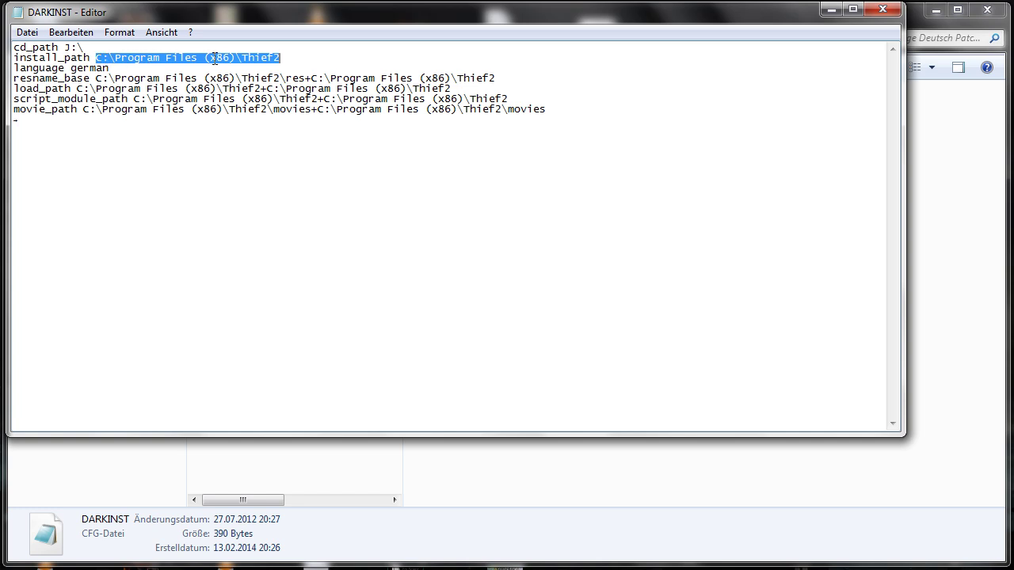
{"action": "type", "text": "G:\\Programme\\Thief Demonstration"}
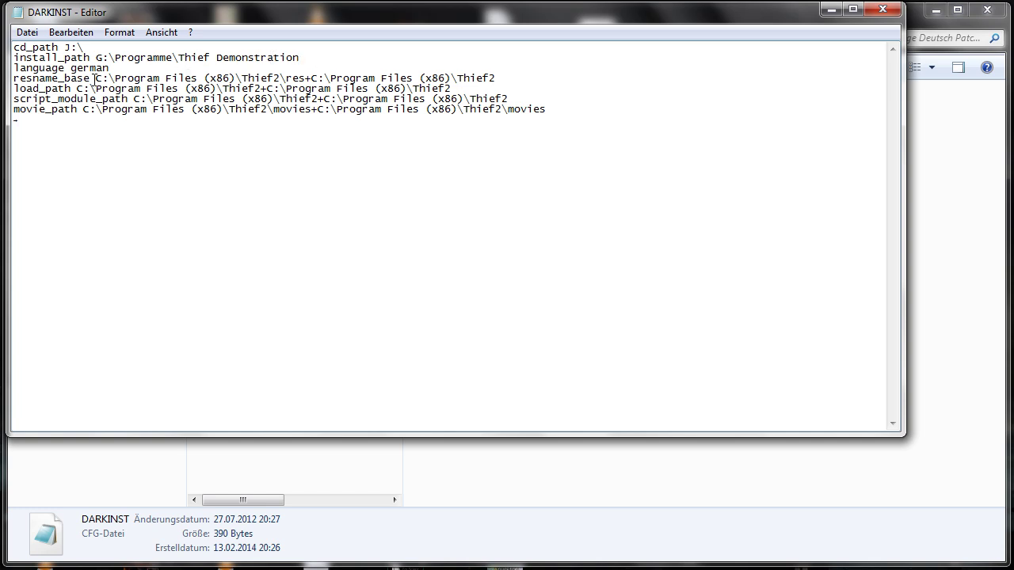
Replace both Thief2 paths in the resname_base line with G:\Programme\Thief Demonstration, keeping the \res subfolder on the first.
{"action": "left_click_drag", "start_coordinate": [96, 78], "coordinate": [278, 74]}
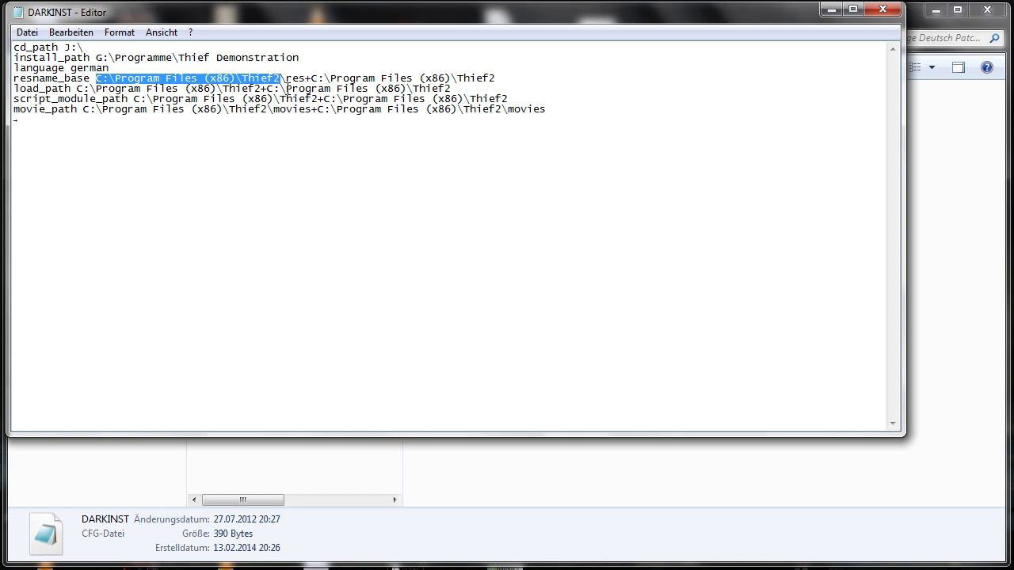
{"action": "type", "text": "G:\\Programme\\Thief Demonstration"}
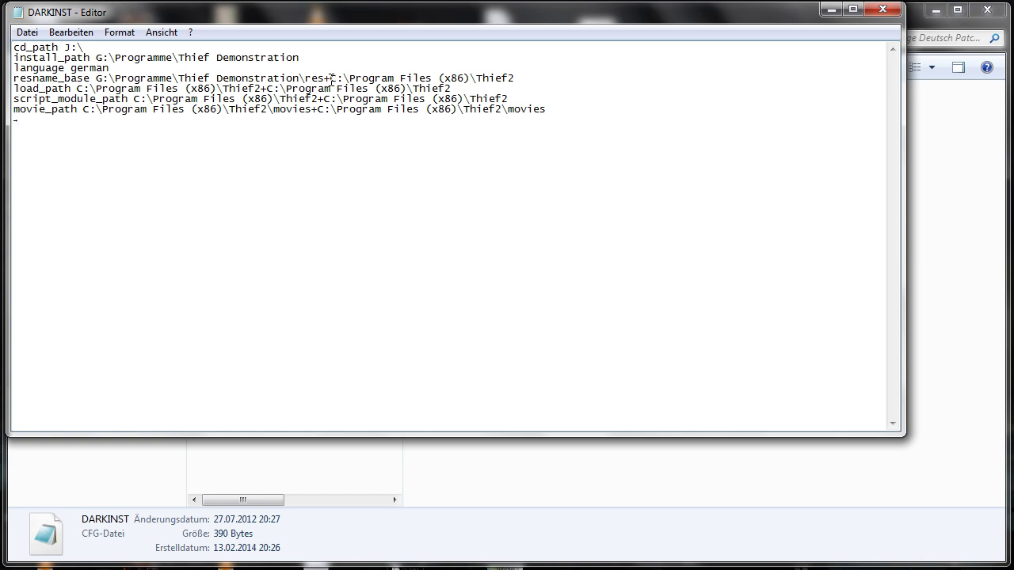
{"action": "left_click_drag", "start_coordinate": [331, 79], "coordinate": [521, 77]}
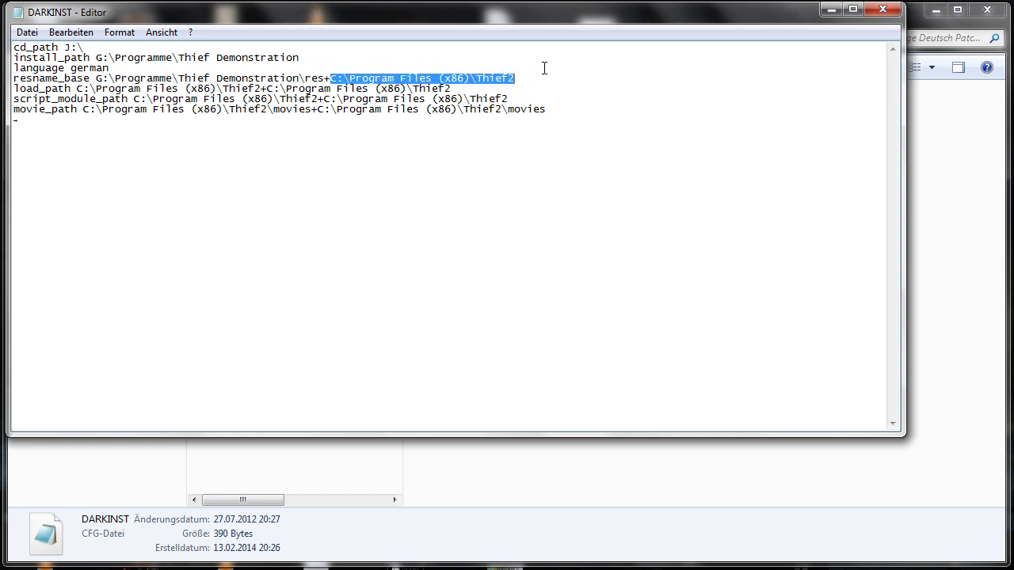
{"action": "type", "text": "G:\\Programme\\Thief Demonstration"}
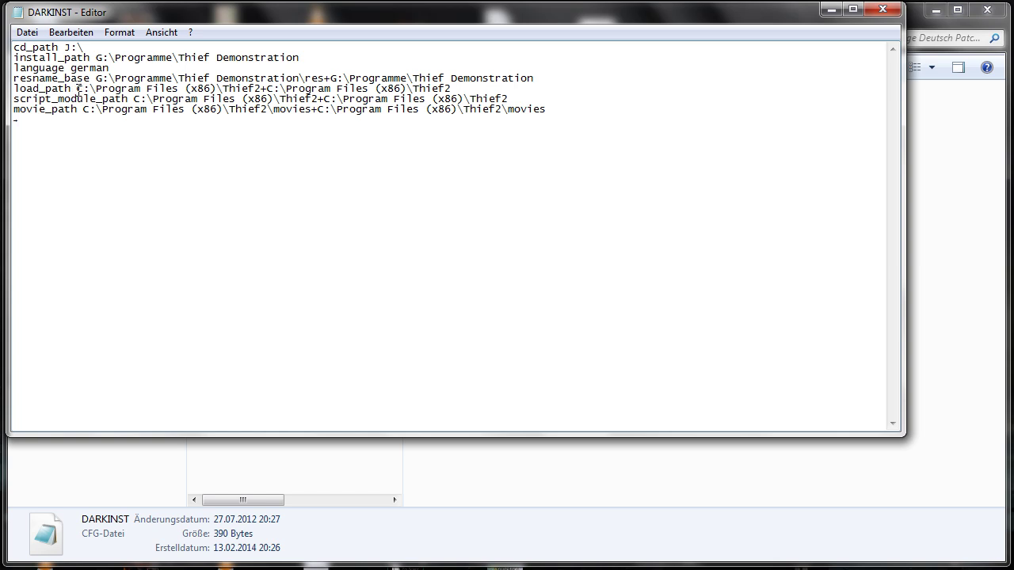
Replace both Thief2 paths in the load_path line with G:\Programme\Thief Demonstration, keeping the plus sign between them.
{"action": "mouse_move", "coordinate": [78, 89]}
{"action": "left_mouse_down"}
{"action": "mouse_move", "coordinate": [265, 89]}
{"action": "mouse_move", "coordinate": [78, 89]}
{"action": "left_mouse_up"}
{"action": "left_click", "coordinate": [257, 88]}
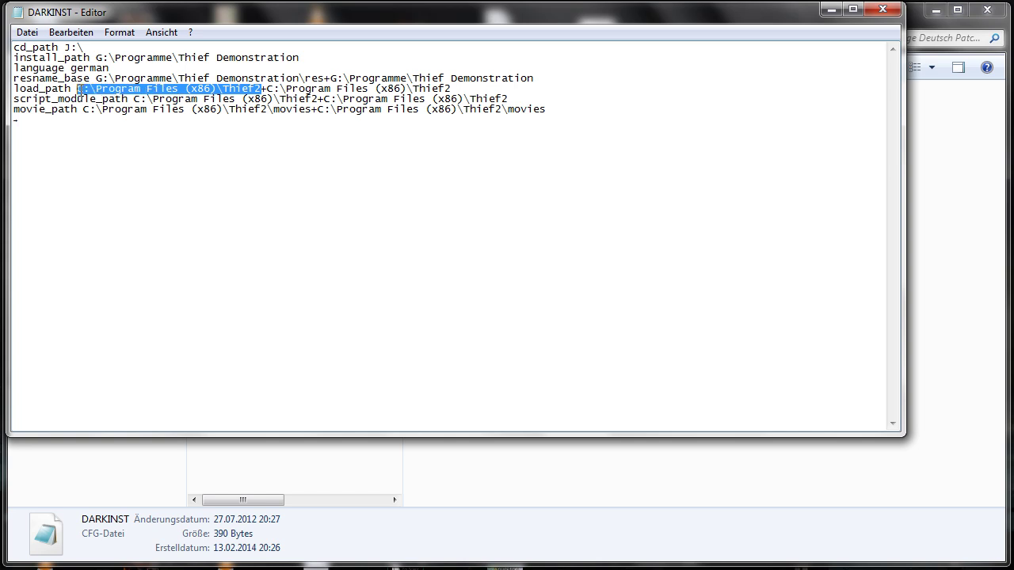
{"action": "type", "text": "G:\\Programme\\Thief Demonstration"}
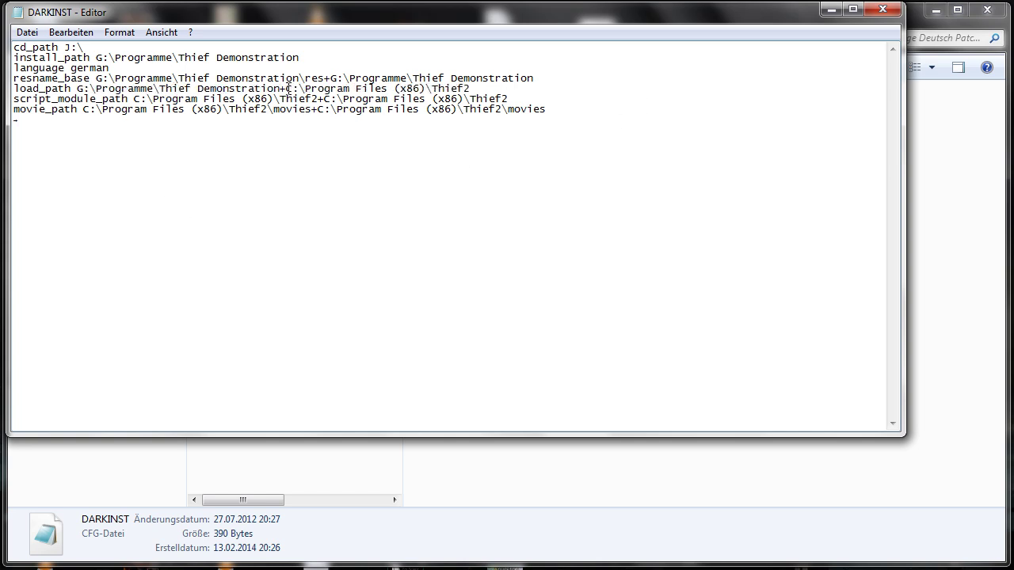
{"action": "key", "text": "ctrl+z"}
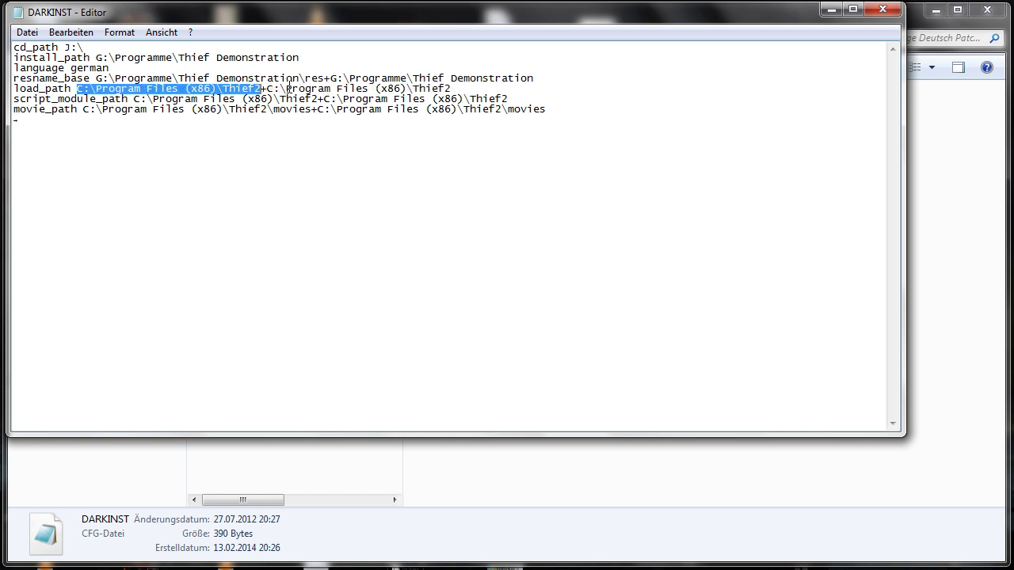
{"action": "type", "text": "G:\\Programme\\Thief Demonstration"}
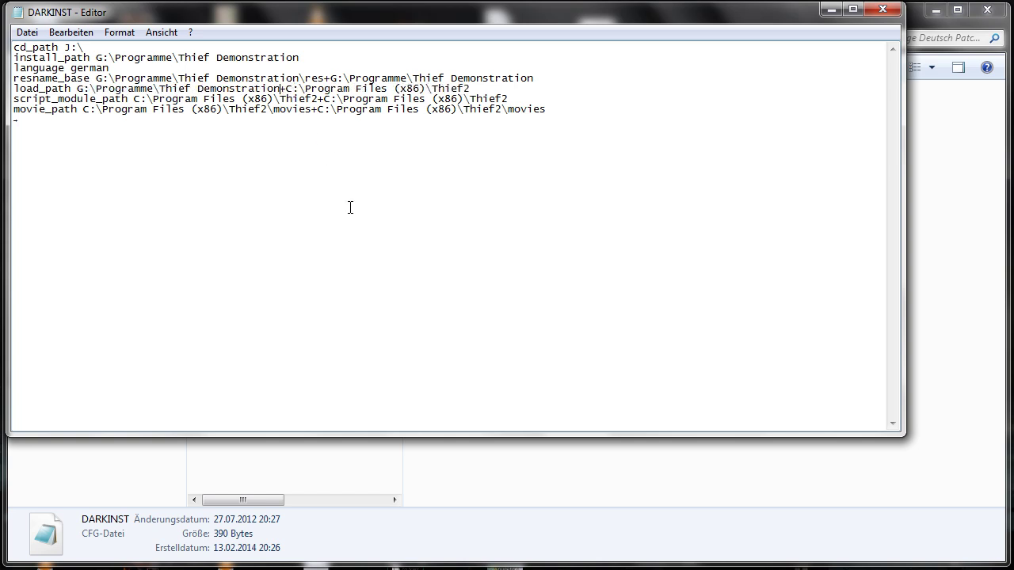
{"action": "left_click_drag", "start_coordinate": [287, 88], "coordinate": [483, 89]}
{"action": "type", "text": "G:\\Programme\\Thief Demonstration"}
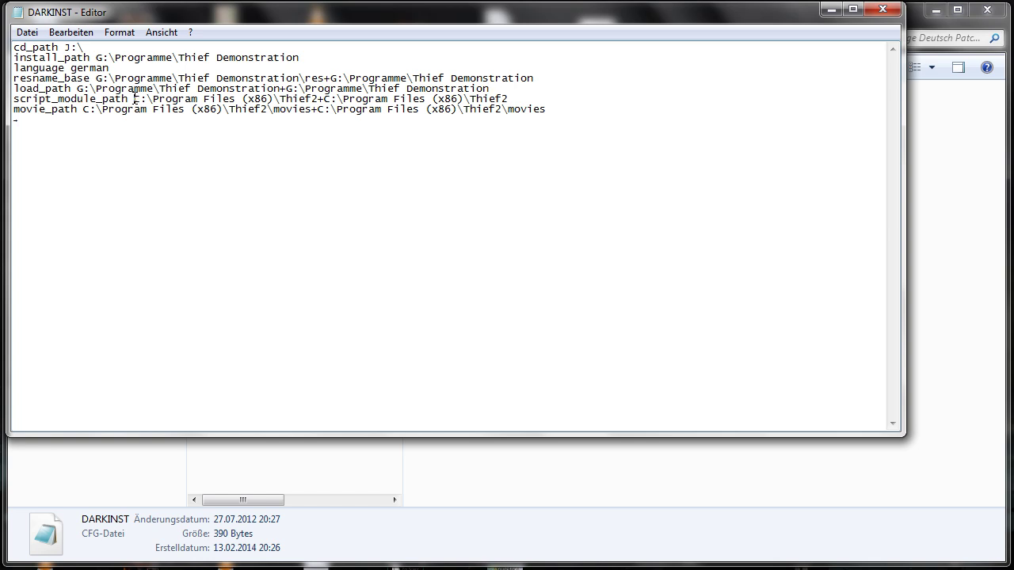
Replace both Thief2 paths in the script_module_path line with G:\Programme\Thief Demonstration.
{"action": "left_click_drag", "start_coordinate": [134, 98], "coordinate": [317, 95]}
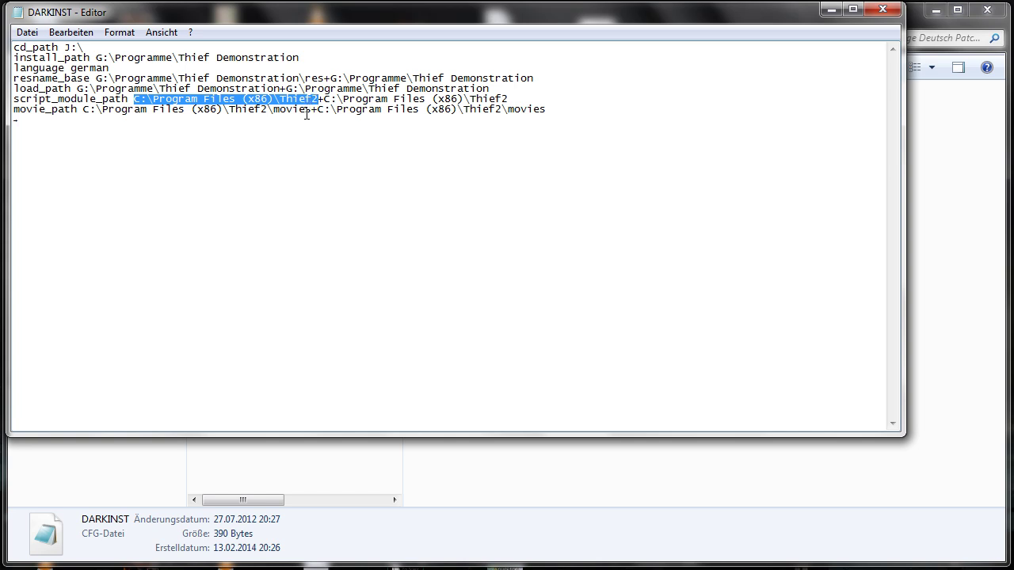
{"action": "type", "text": "G:\\Programme\\Thief Demonstration"}
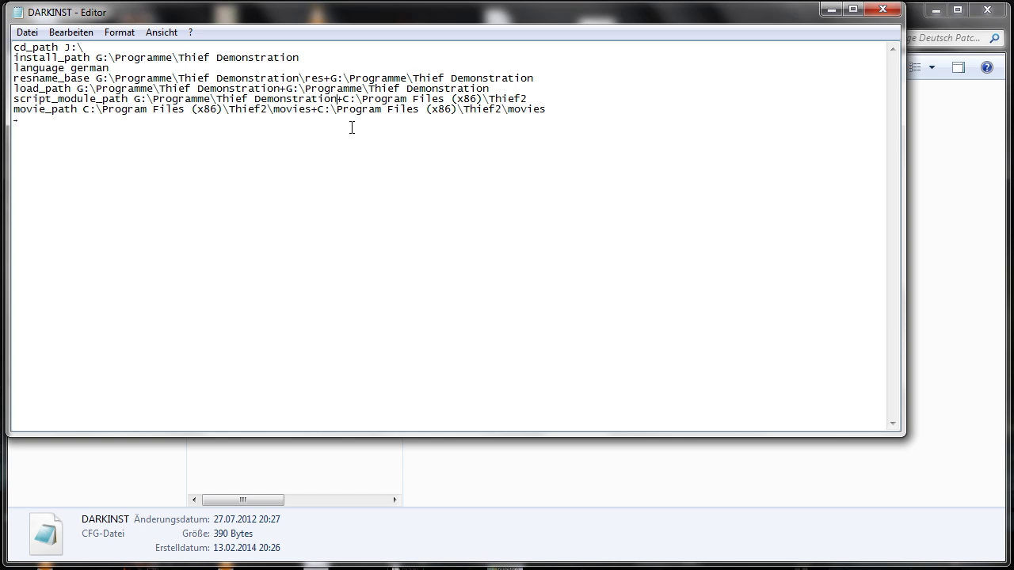
{"action": "left_click_drag", "start_coordinate": [342, 95], "coordinate": [567, 99]}
{"action": "type", "text": "G:\\Programme\\Thief Demonstration"}
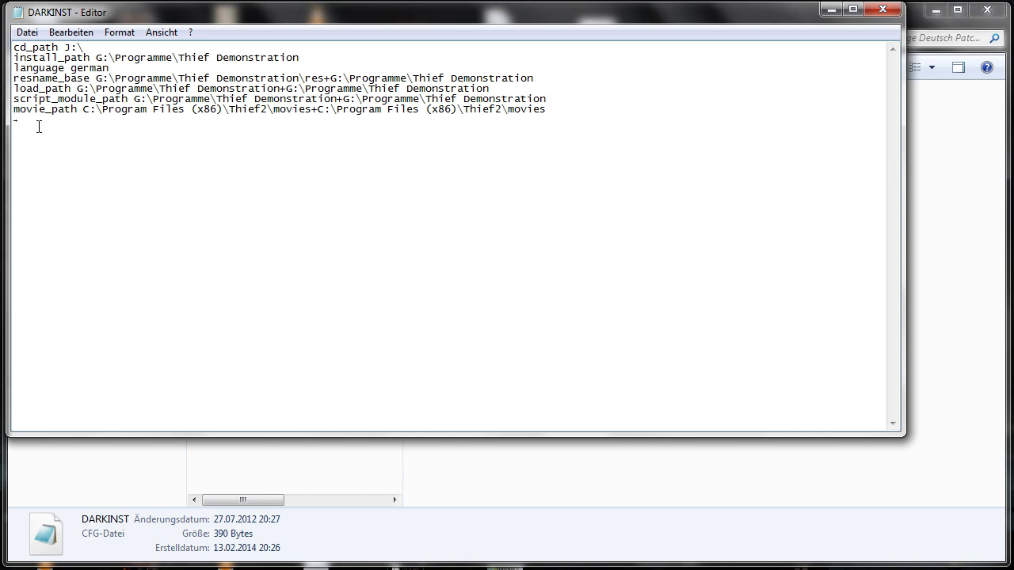
Copy the path G:\Programme\Thief Demonstration from script_module_path and substitute it for the first Thief2 path in movie_path, keeping \movies.
{"action": "left_click_drag", "start_coordinate": [343, 99], "coordinate": [547, 99]}
{"action": "key", "text": "ctrl+c"}
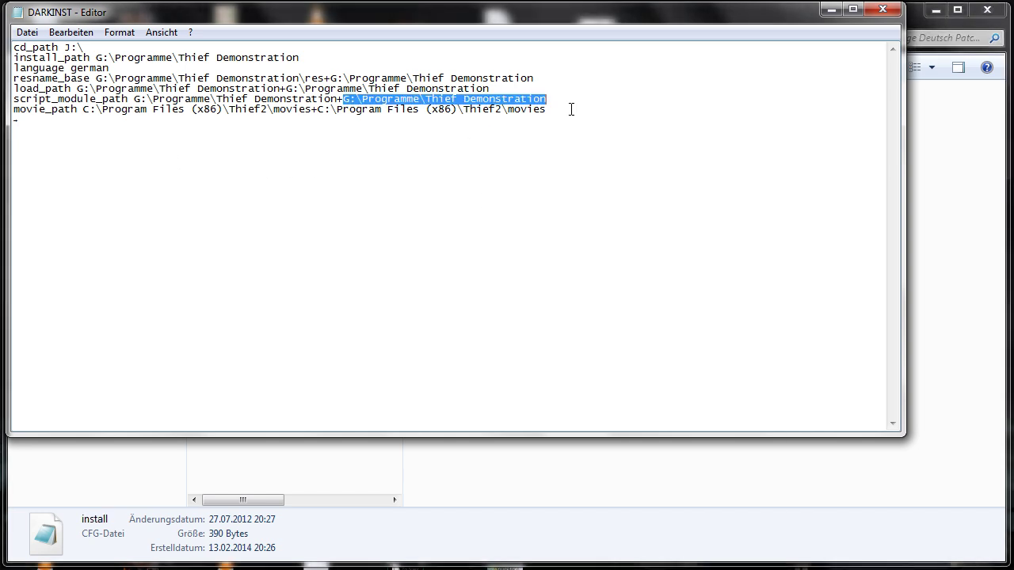
{"action": "left_click", "coordinate": [42, 123]}
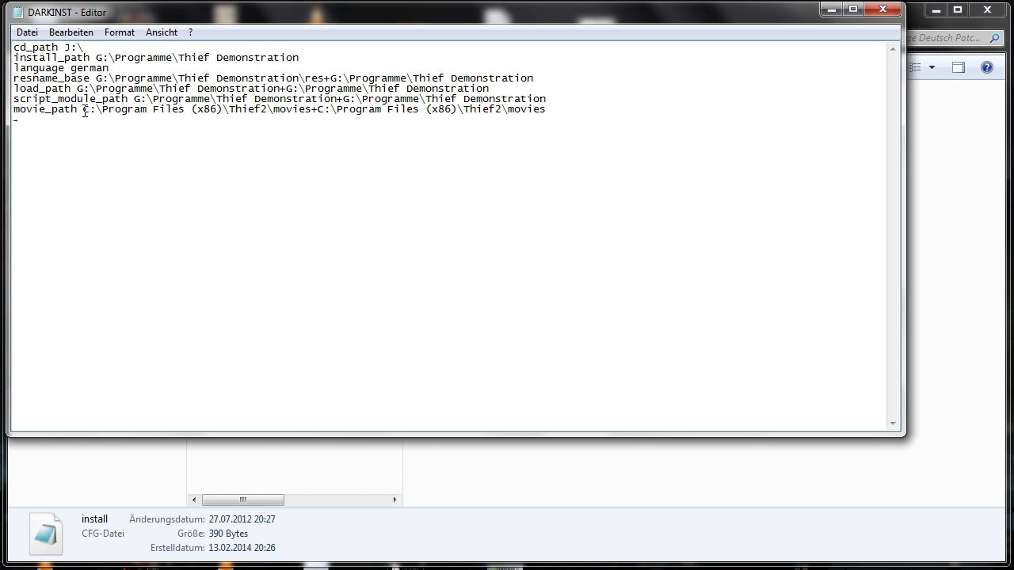
{"action": "left_click_drag", "start_coordinate": [85, 111], "coordinate": [267, 111]}
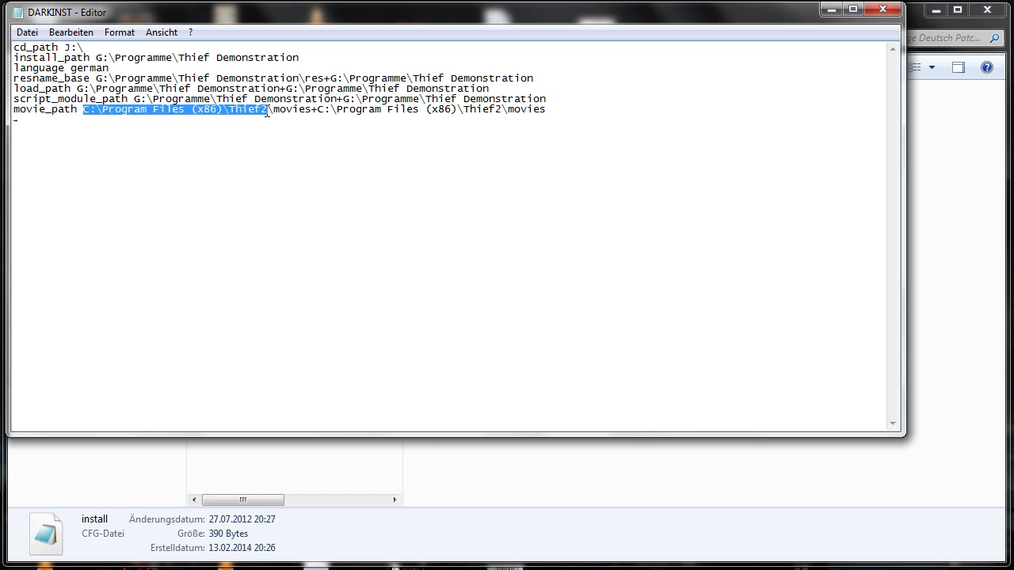
{"action": "key", "text": "ctrl+v"}
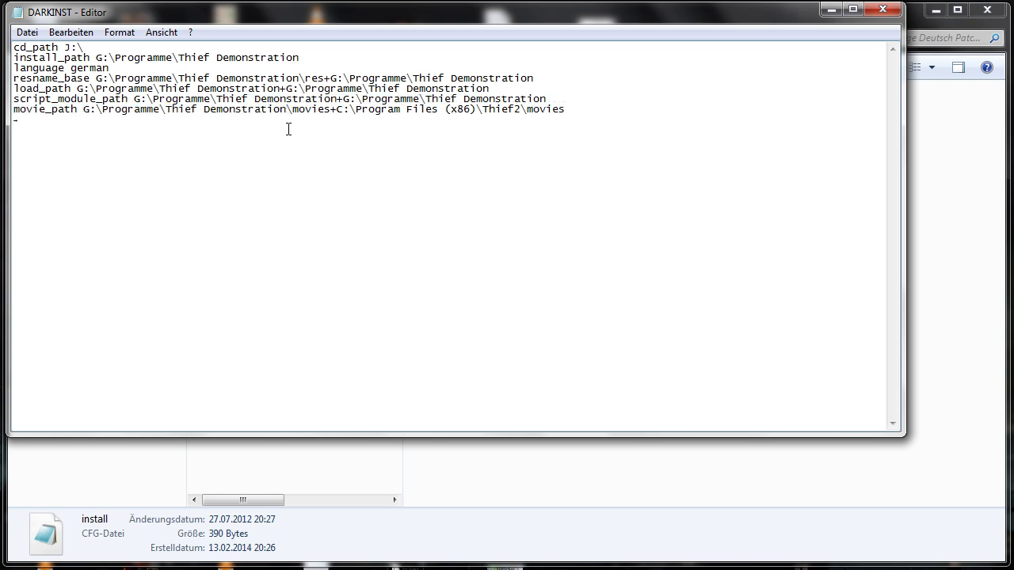
Replace the second Thief2 path in the movie_path line with G:\Programme\Thief Demonstration, keeping its \movies subfolder.
{"action": "mouse_move", "coordinate": [293, 114]}
{"action": "left_mouse_down"}
{"action": "mouse_move", "coordinate": [342, 113]}
{"action": "mouse_move", "coordinate": [293, 112]}
{"action": "left_mouse_up"}
{"action": "left_click", "coordinate": [331, 120]}
{"action": "left_click_drag", "start_coordinate": [462, 108], "coordinate": [516, 107]}
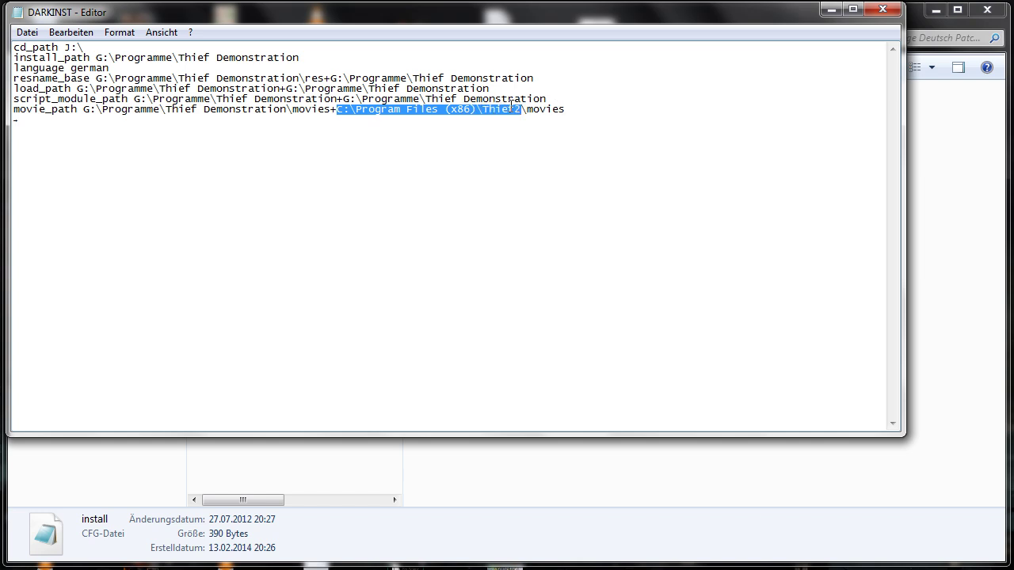
{"action": "key", "text": "ctrl+v"}
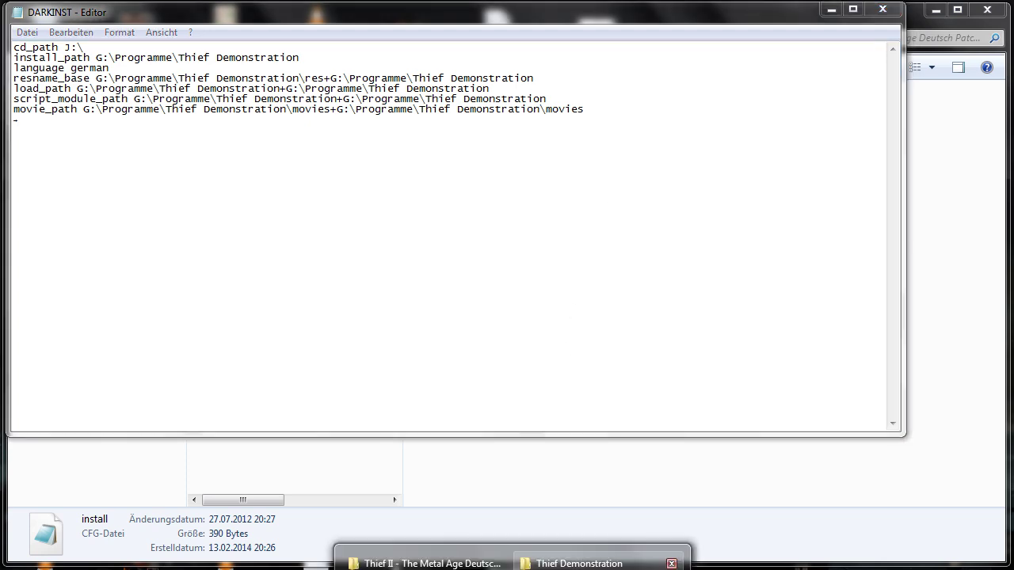
Check the folder name in Thief Demonstration and rewrite the last subfolder in the movie_path line as MOVIES.
{"action": "left_click", "coordinate": [555, 561]}
{"action": "scroll", "coordinate": [342, 345], "scroll_direction": "up", "scroll_amount": 2}
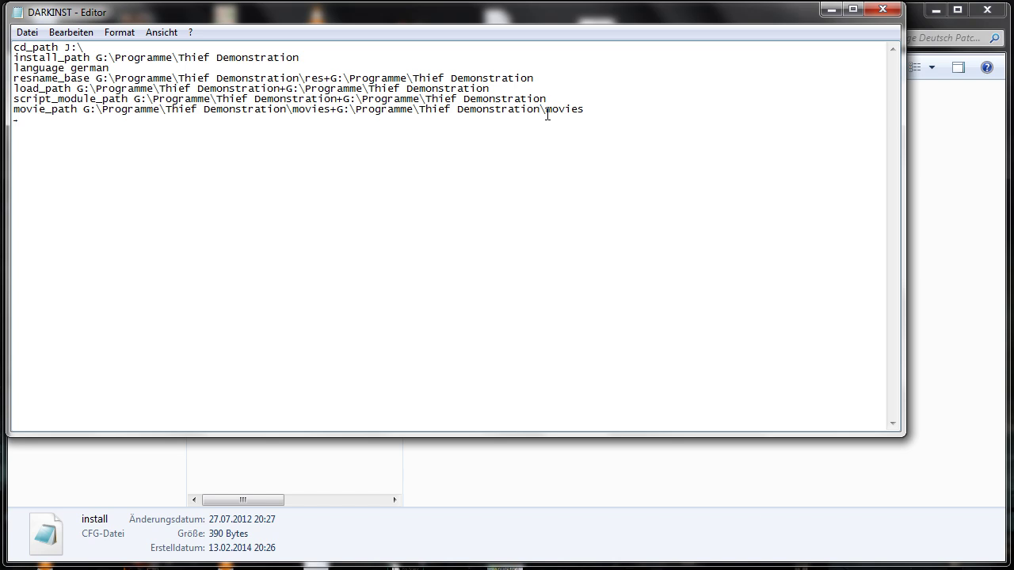
{"action": "left_click_drag", "start_coordinate": [546, 113], "coordinate": [595, 113]}
{"action": "type", "text": "MOVIES"}
Set cd_path to D:\ and save the changes to DARKINST on closing.
{"action": "left_click_drag", "start_coordinate": [89, 48], "coordinate": [20, 43]}
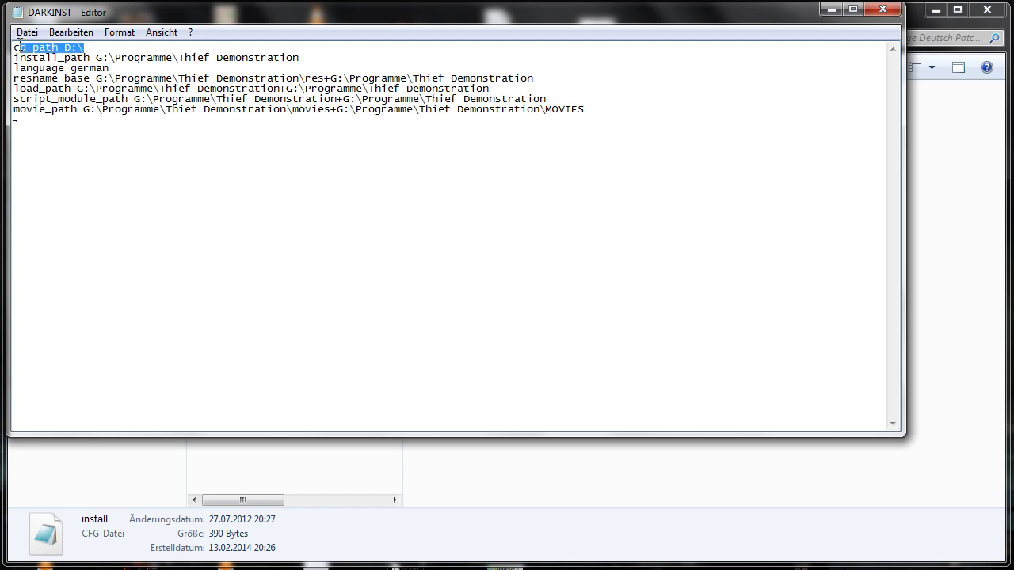
{"action": "left_click", "coordinate": [102, 169]}
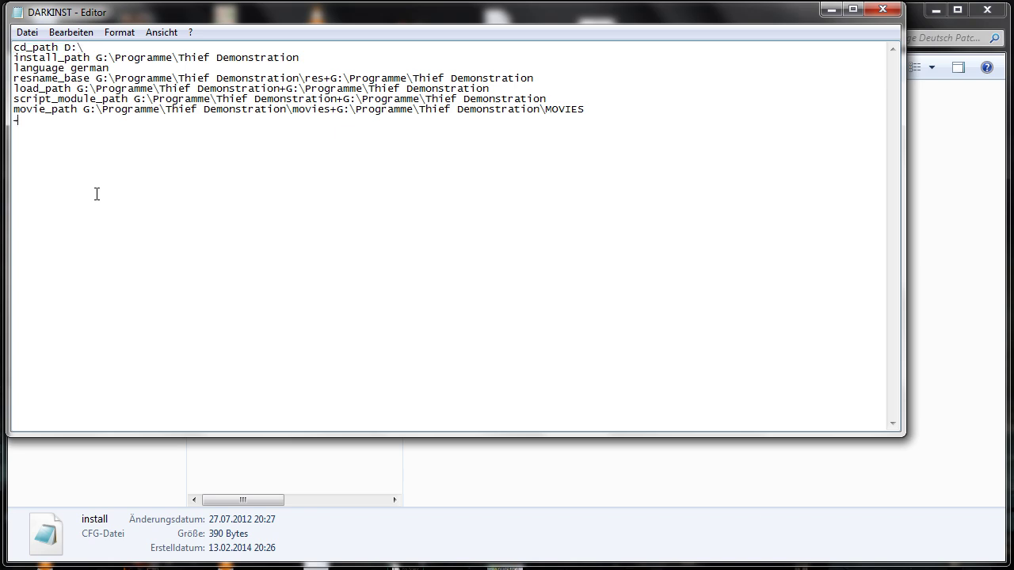
{"action": "left_click", "coordinate": [882, 10]}
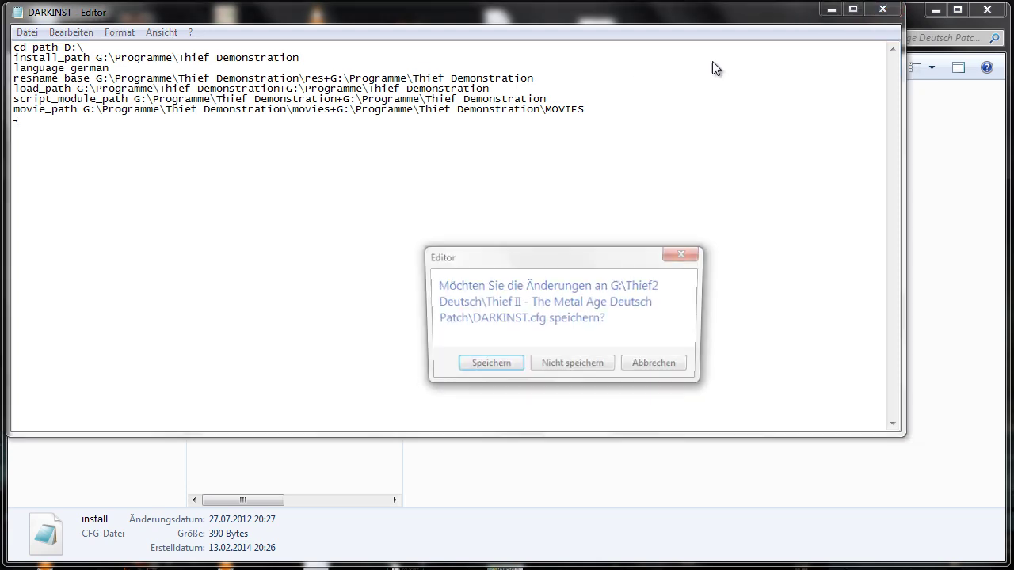
{"action": "left_click", "coordinate": [460, 366]}
Review the saved DARKINST file and the paths in the install file.
{"action": "double_click", "coordinate": [241, 162]}
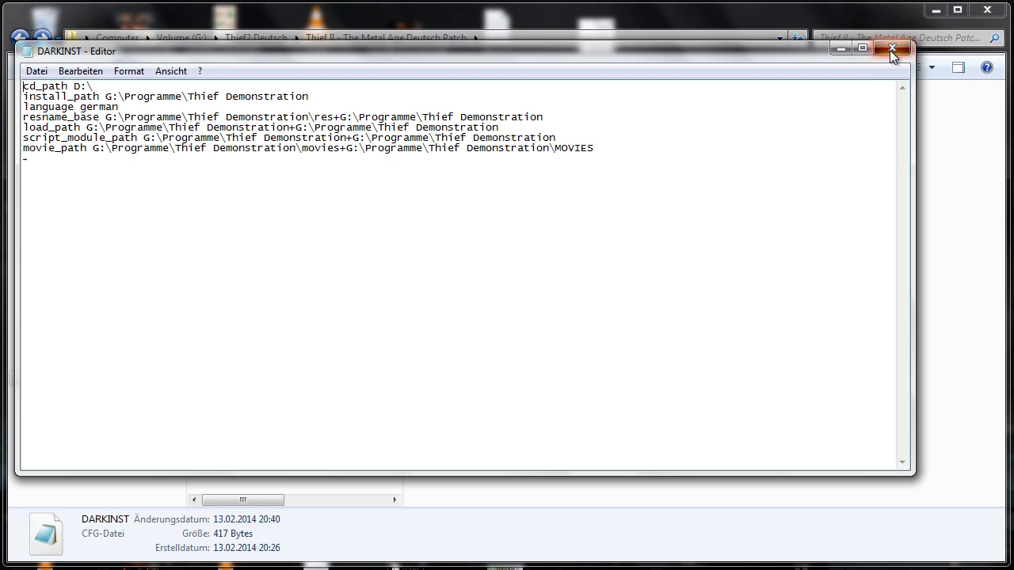
{"action": "left_click", "coordinate": [892, 49]}
{"action": "left_click", "coordinate": [243, 182]}
{"action": "double_click", "coordinate": [243, 181]}
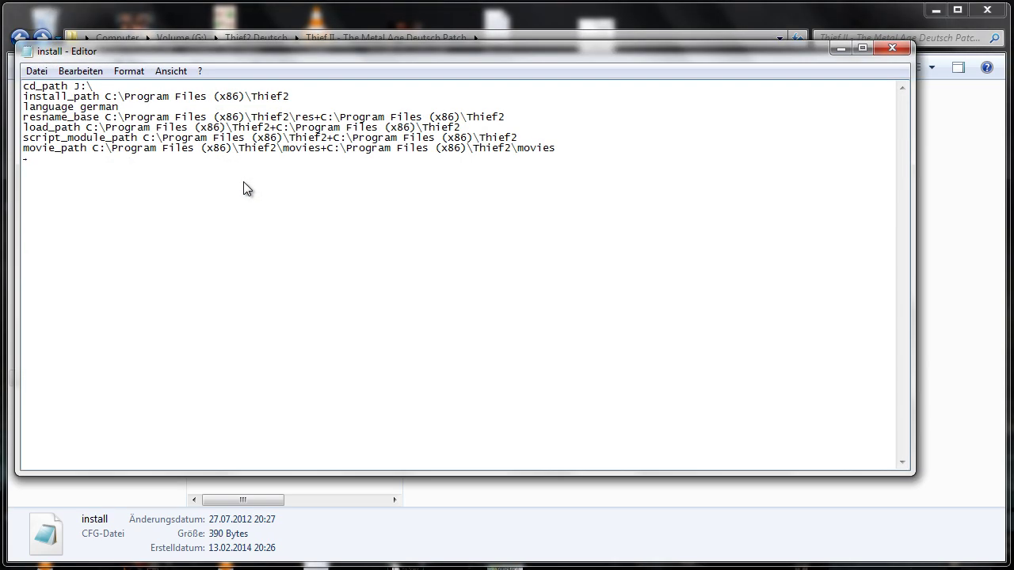
{"action": "left_click", "coordinate": [898, 48]}
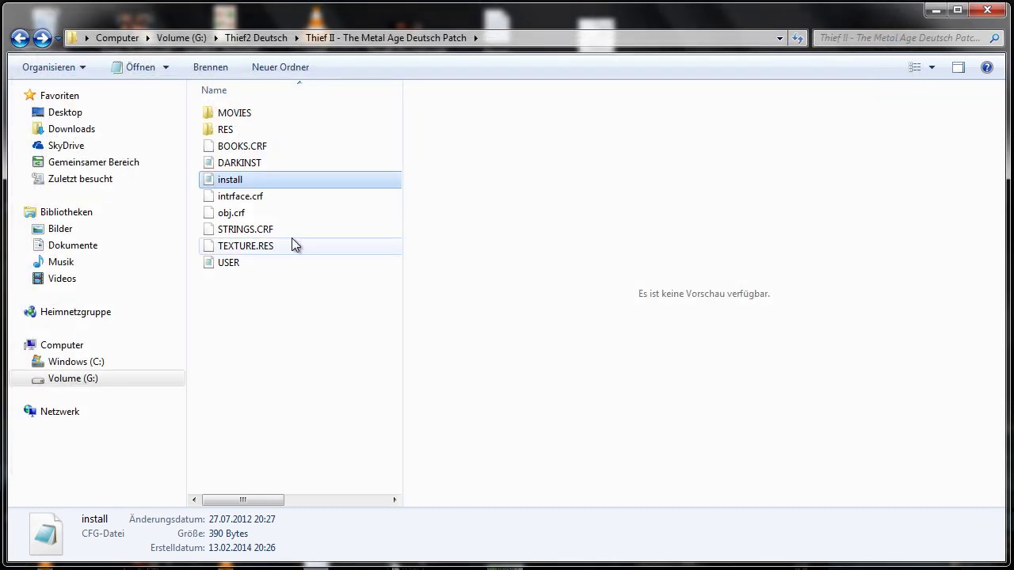
Copy the entire contents of the DARKINST file and close it.
{"action": "left_click", "coordinate": [249, 168]}
{"action": "double_click", "coordinate": [249, 168]}
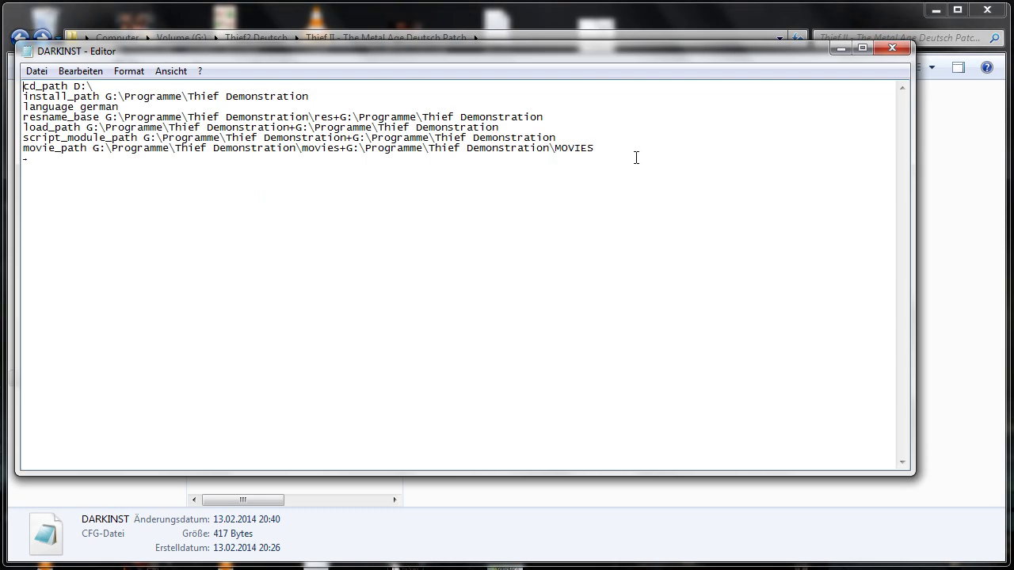
{"action": "key", "text": "ctrl+a"}
{"action": "left_click", "coordinate": [88, 154]}
{"action": "key", "text": "ctrl+a"}
{"action": "key", "text": "ctrl+c"}
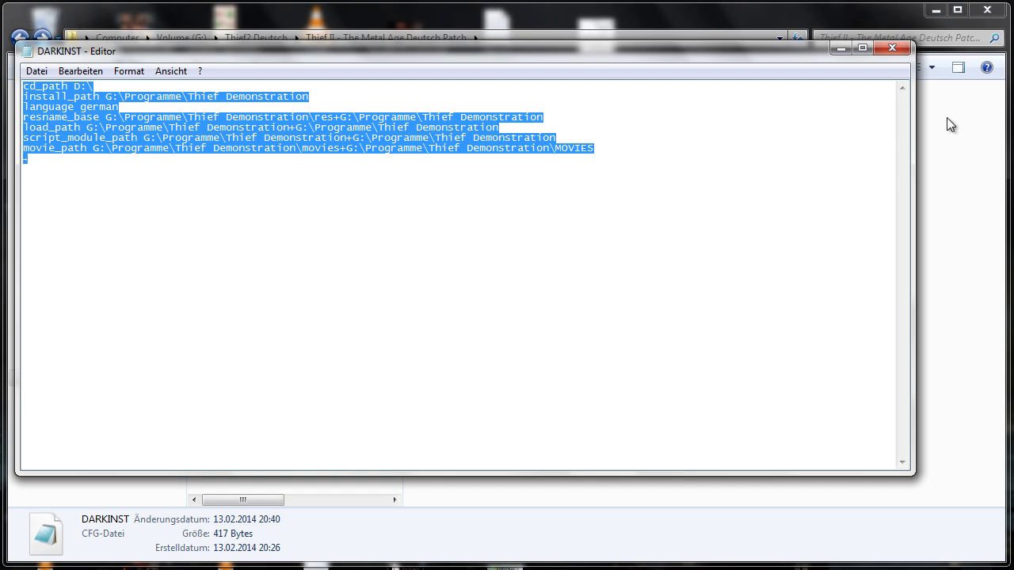
{"action": "left_click", "coordinate": [894, 48]}
Replace the whole contents of the install file with the copied DARKINST text and save it.
{"action": "left_click", "coordinate": [226, 180]}
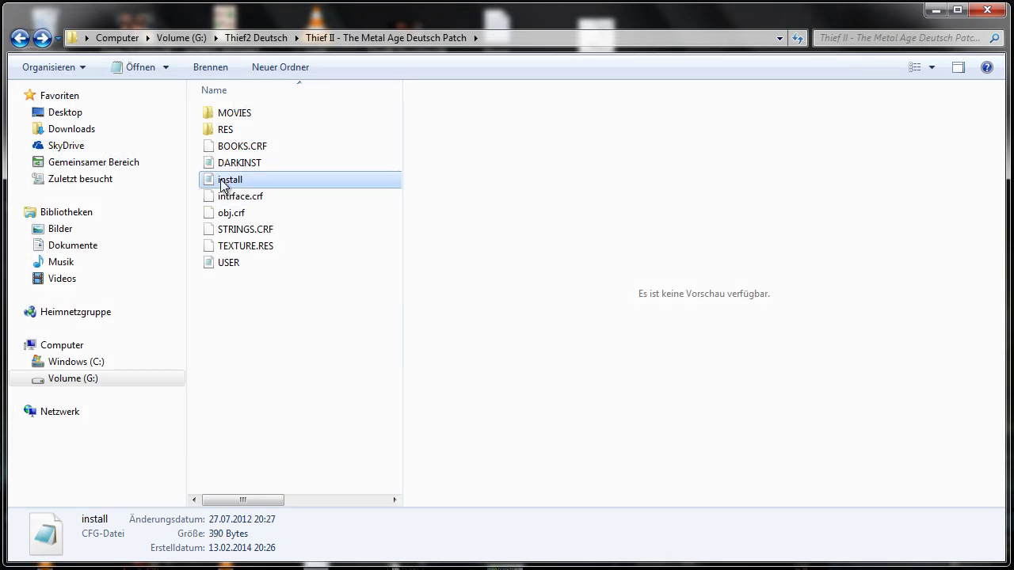
{"action": "double_click", "coordinate": [224, 182]}
{"action": "left_click_drag", "start_coordinate": [512, 164], "coordinate": [7, 83]}
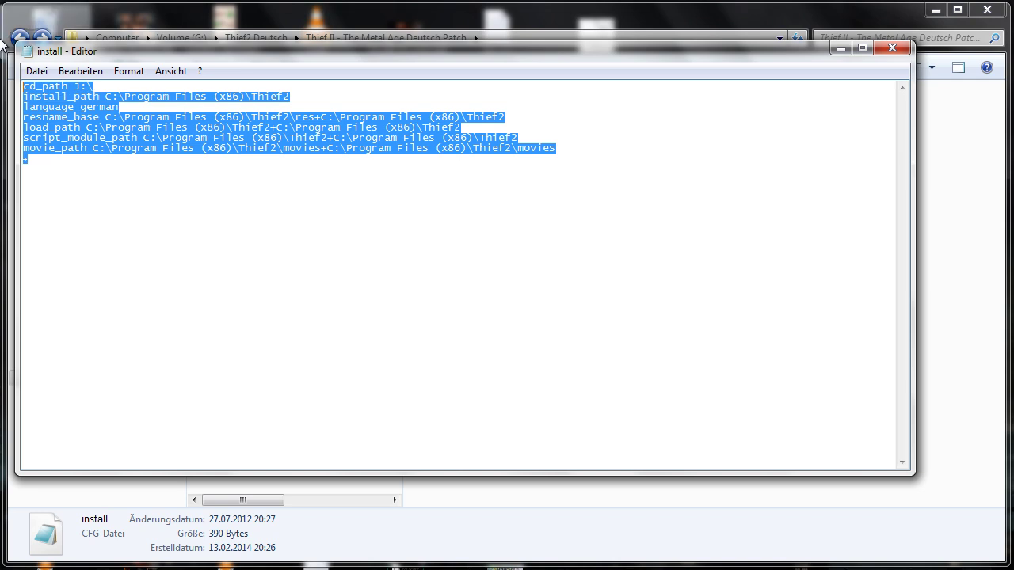
{"action": "key", "text": "ctrl+v"}
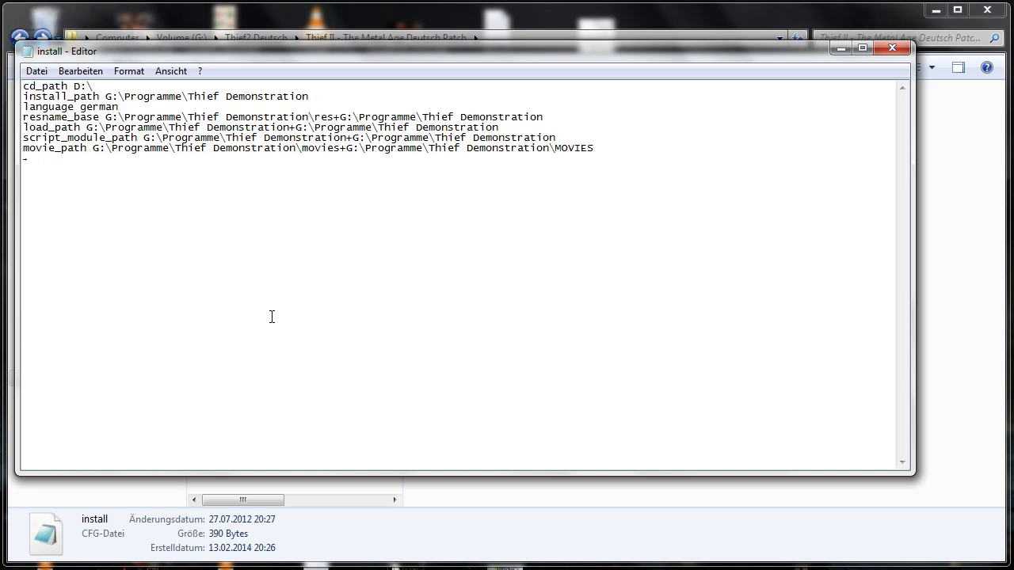
{"action": "left_click", "coordinate": [893, 48]}
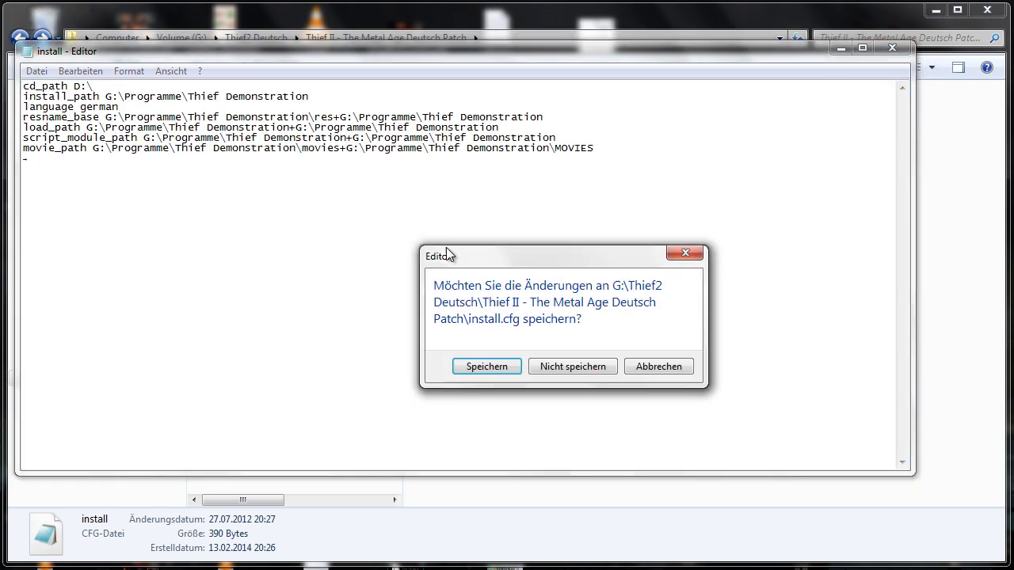
{"action": "left_click", "coordinate": [469, 367]}
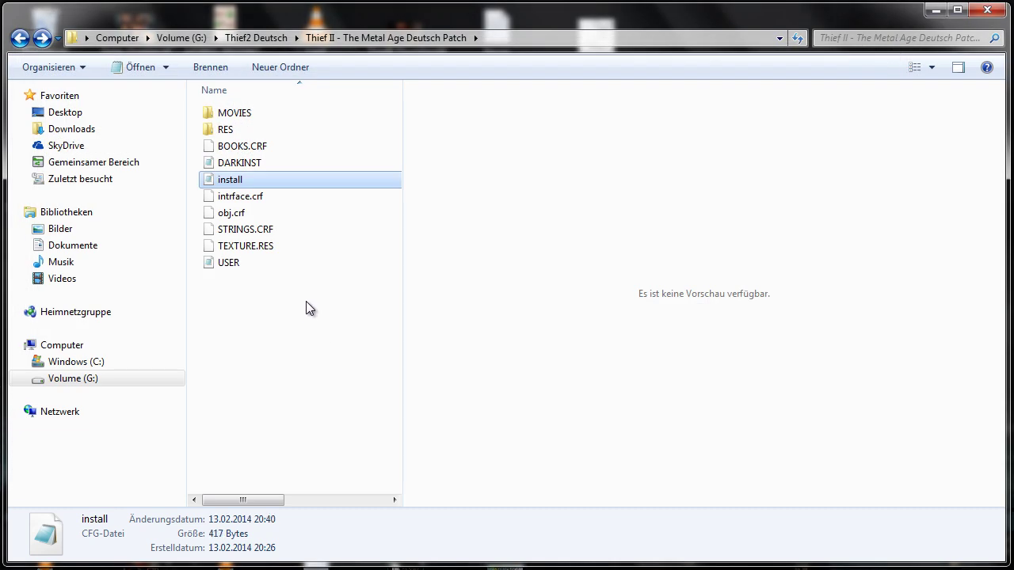
Copy the DARKINST and install files from the German patch folder into the Thief Demonstration folder.
{"action": "left_click", "coordinate": [245, 162]}
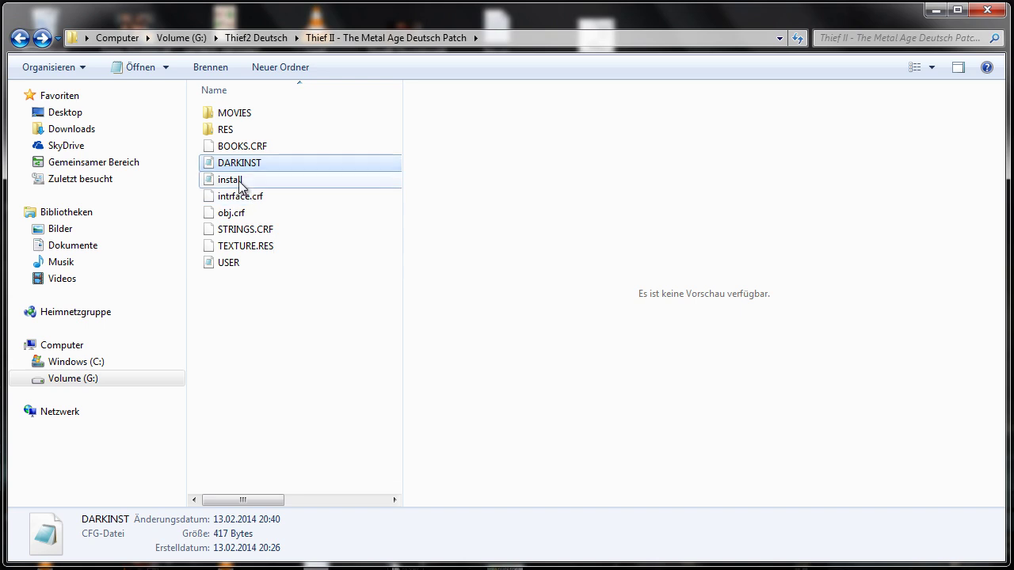
{"action": "left_click", "coordinate": [242, 181], "text": "ctrl"}
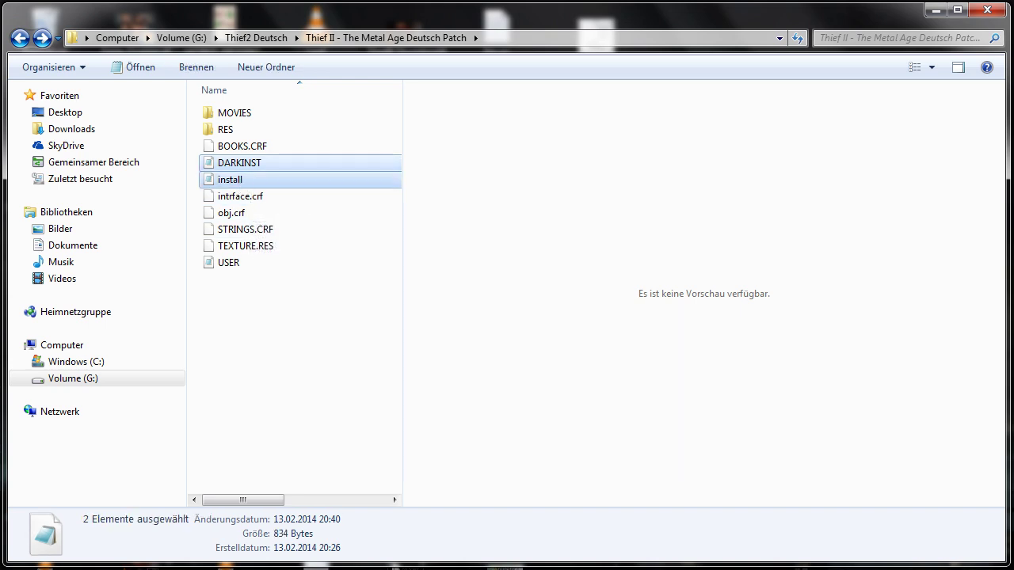
{"action": "left_click", "coordinate": [512, 567]}
{"action": "left_click", "coordinate": [579, 564]}
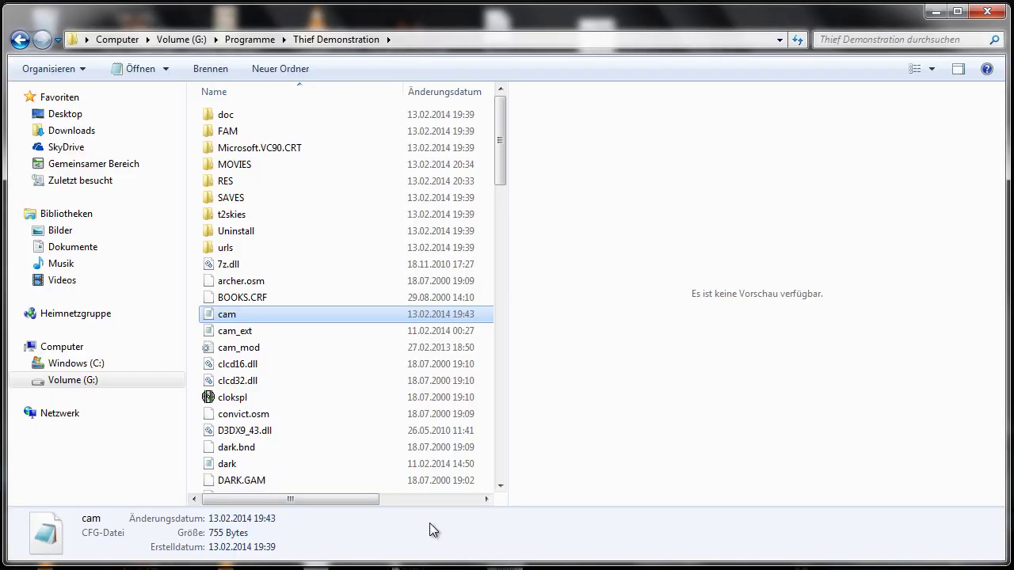
{"action": "left_click", "coordinate": [349, 413]}
{"action": "key", "text": "ctrl+v"}
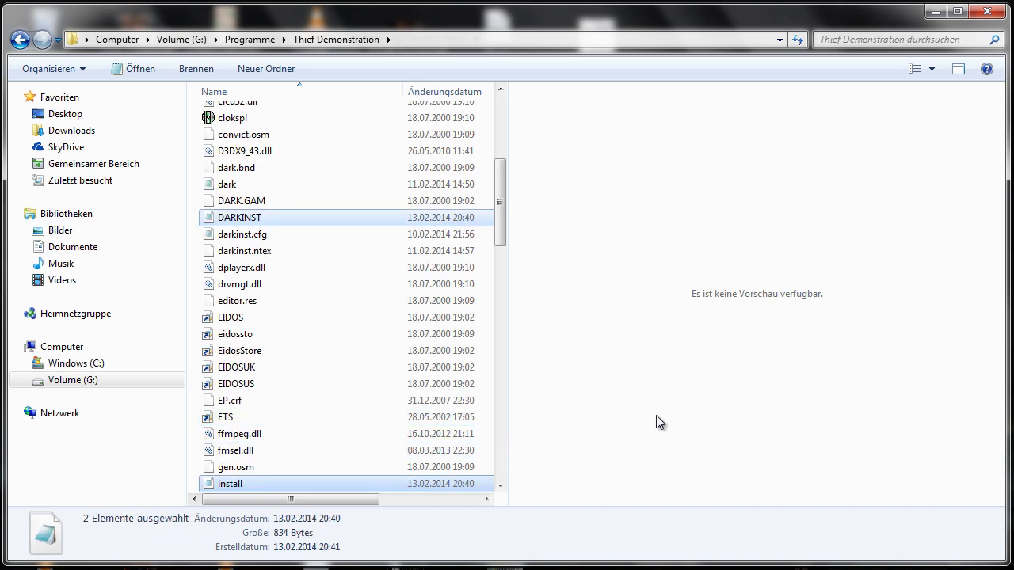
Launch the Thief2 application from the Thief Demonstration folder.
{"action": "scroll", "coordinate": [656, 416], "scroll_direction": "down", "scroll_amount": 1}
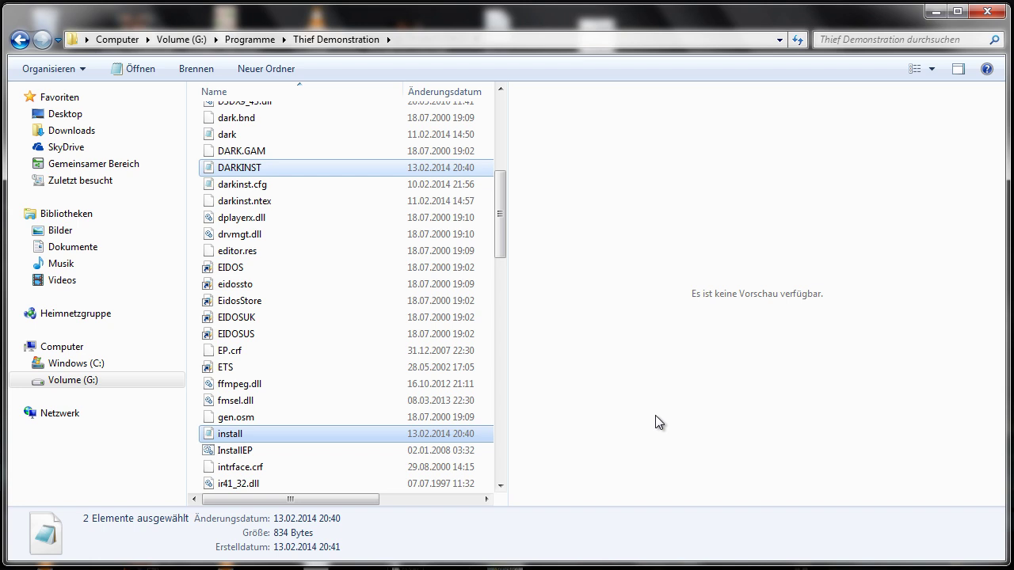
{"action": "left_click_drag", "start_coordinate": [498, 223], "coordinate": [280, 442]}
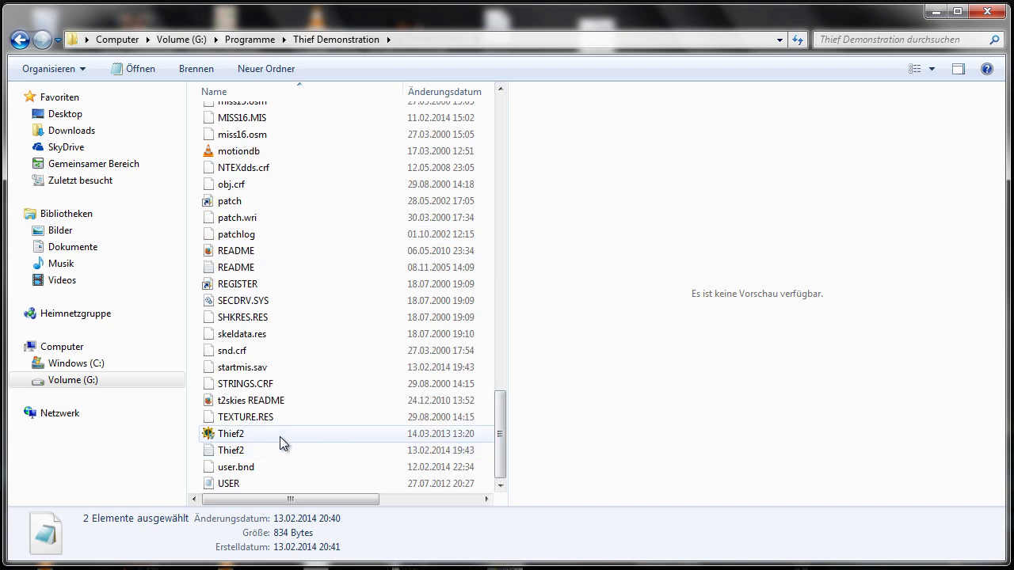
{"action": "left_click", "coordinate": [280, 437]}
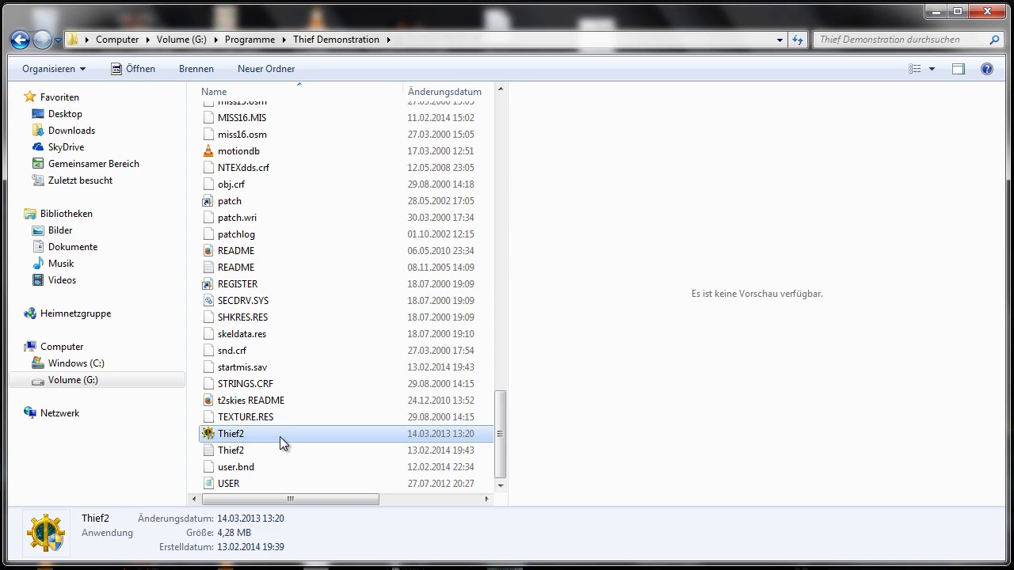
{"action": "double_click", "coordinate": [279, 436]}
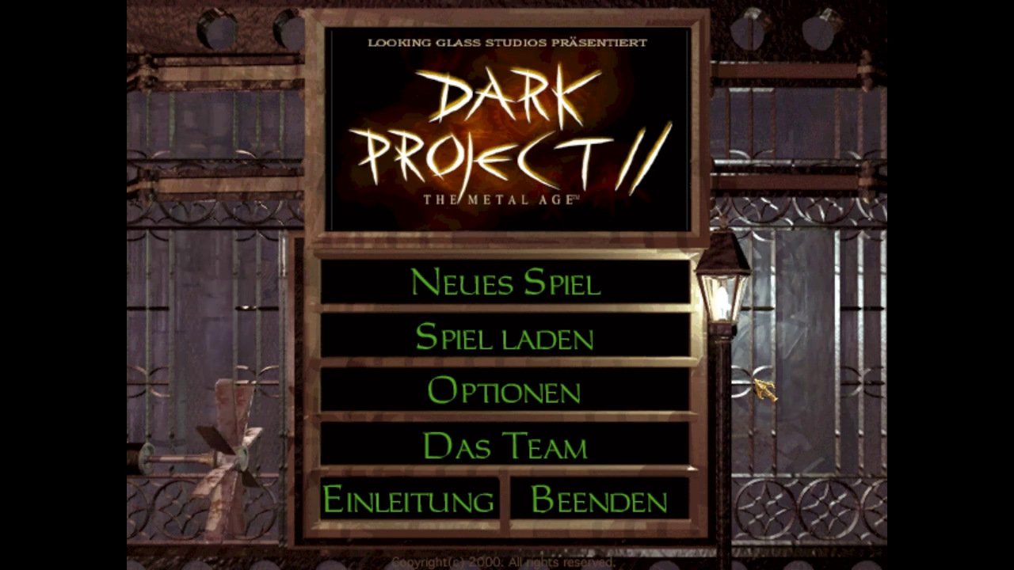
Start a new game on Normal difficulty, skip the intro video and continue into the mission Der Trauzeuge.
{"action": "left_click", "coordinate": [626, 282]}
{"action": "left_click", "coordinate": [578, 344]}
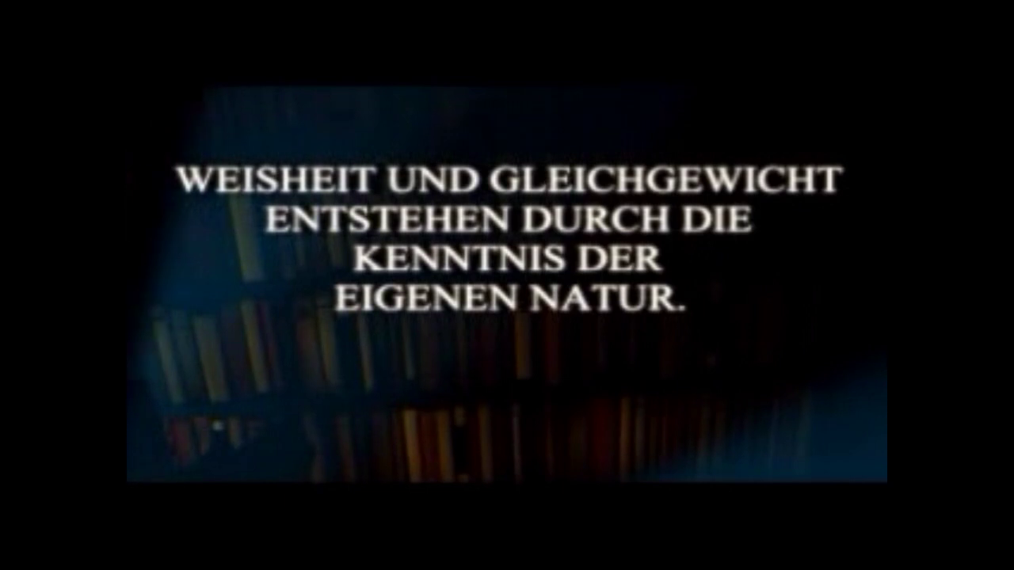
{"action": "key", "text": "Escape"}
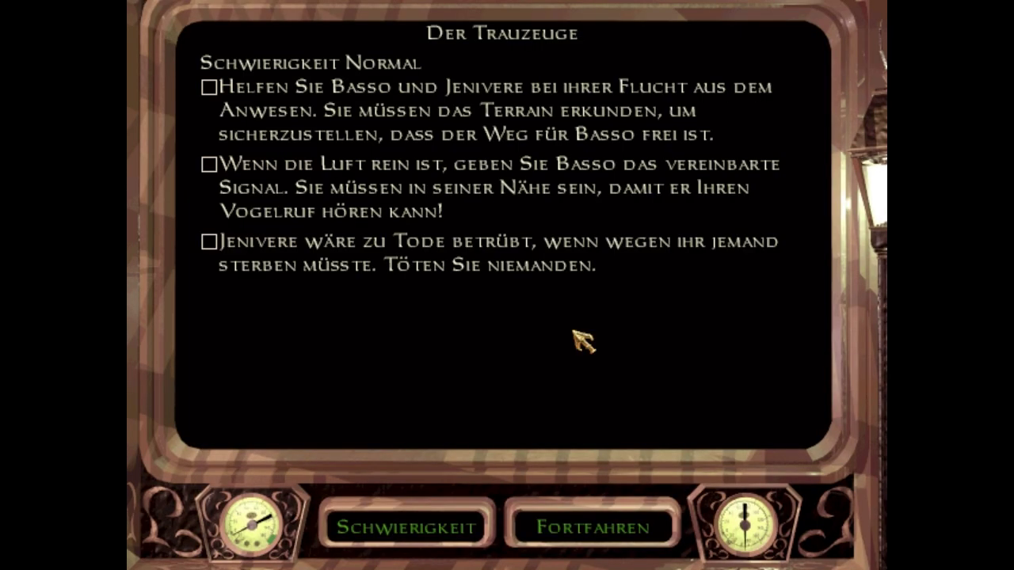
{"action": "left_click", "coordinate": [595, 527]}
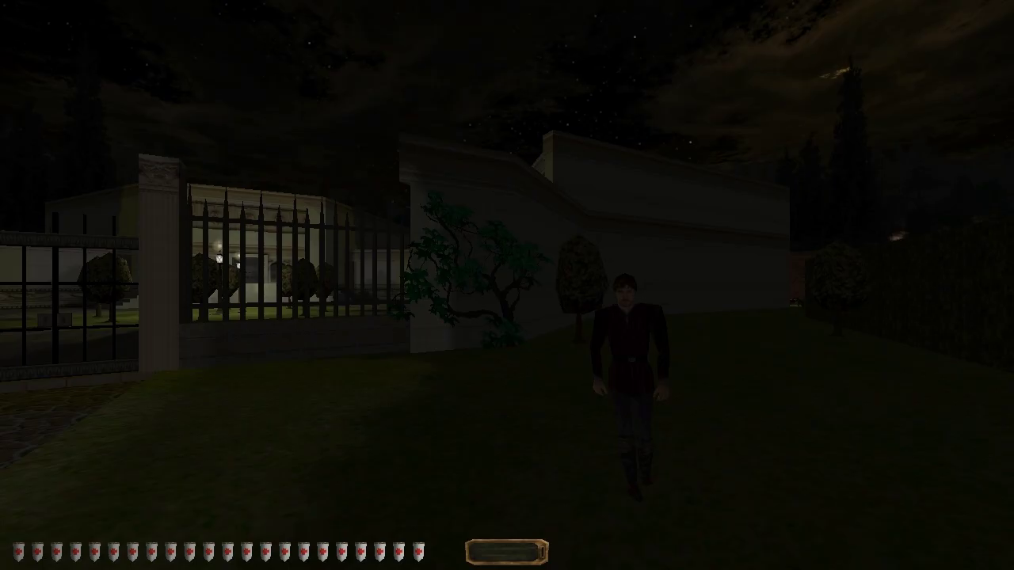
Walk past the man and along the mansion wall, and open the mission map.
{"action": "key", "text": "w"}
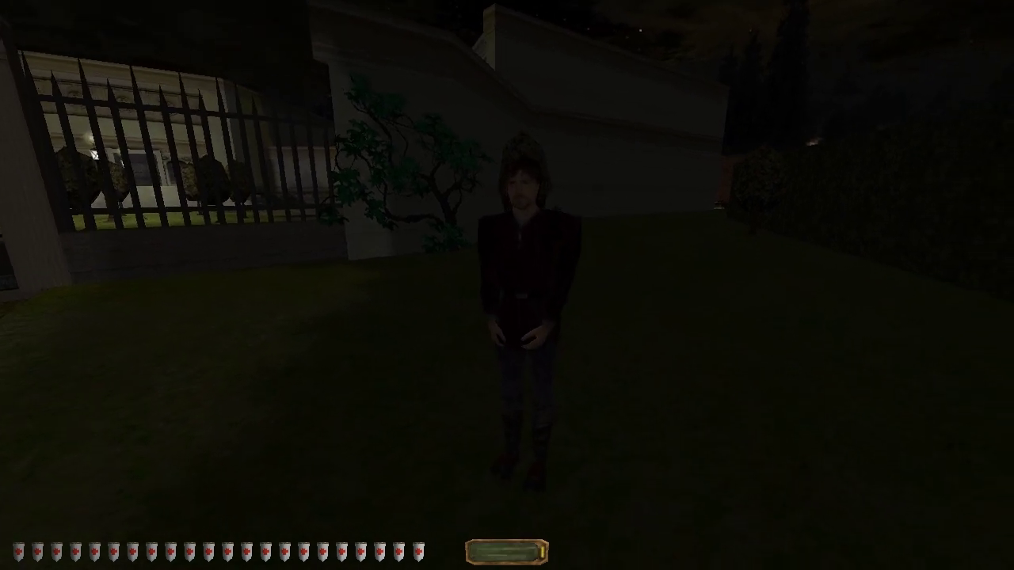
{"action": "key", "text": "w"}
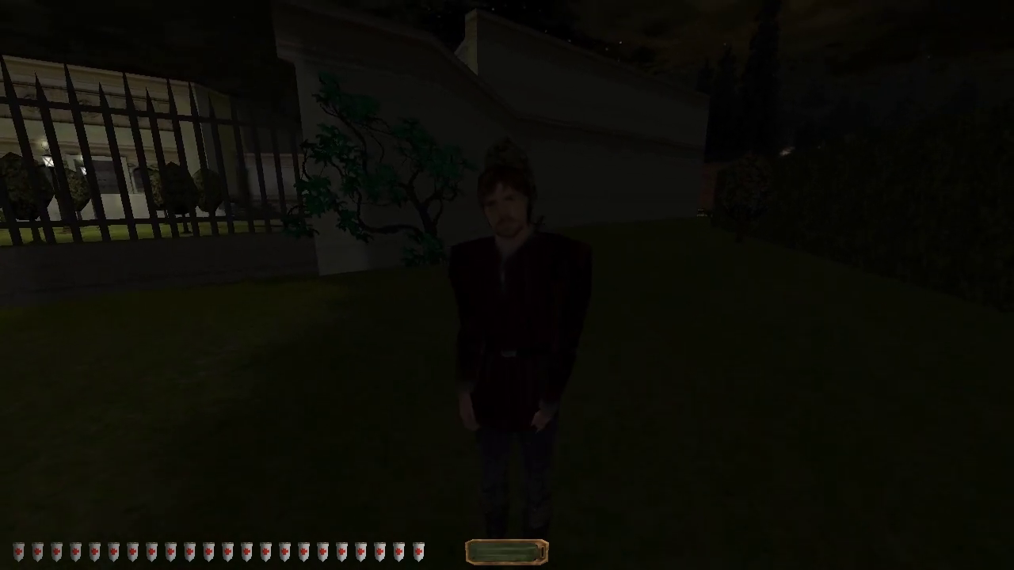
{"action": "key", "text": "w"}
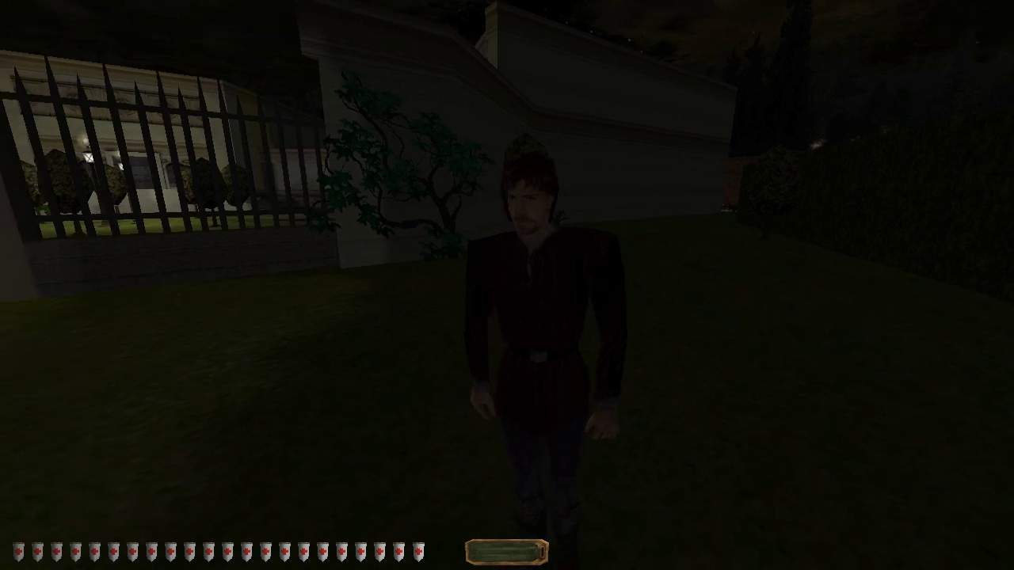
{"action": "key", "text": "w"}
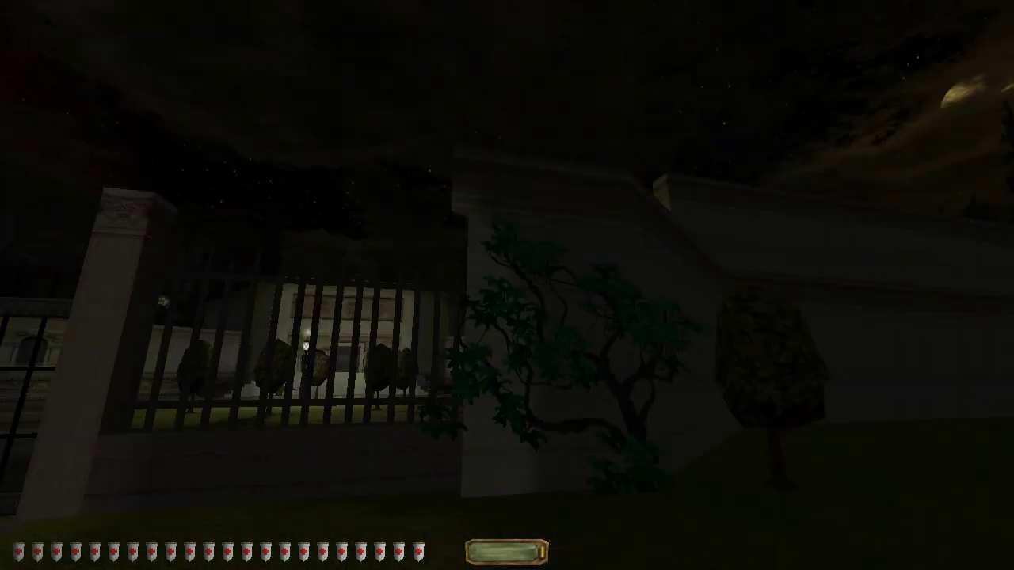
{"action": "key", "text": "w"}
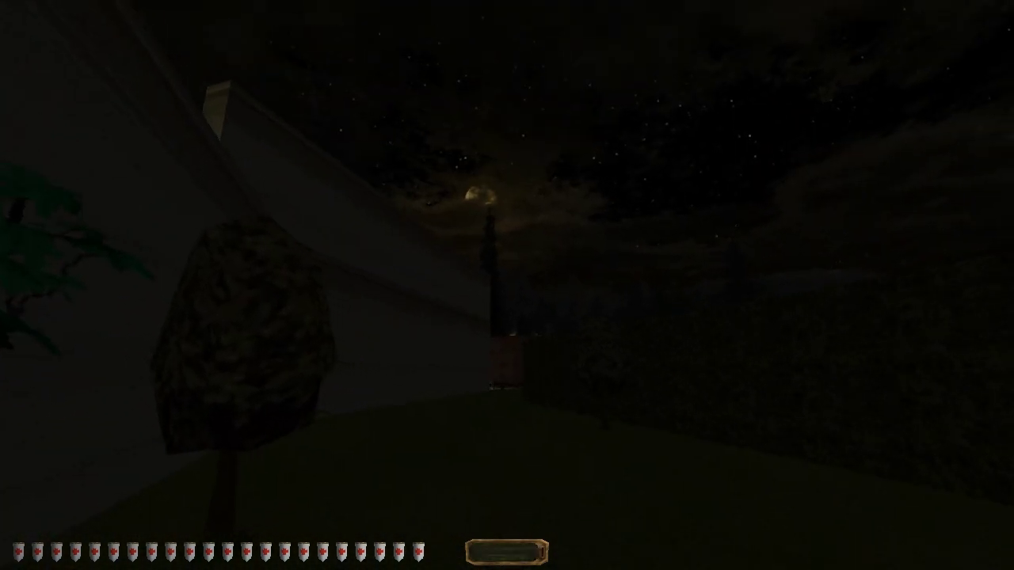
{"action": "key", "text": "w"}
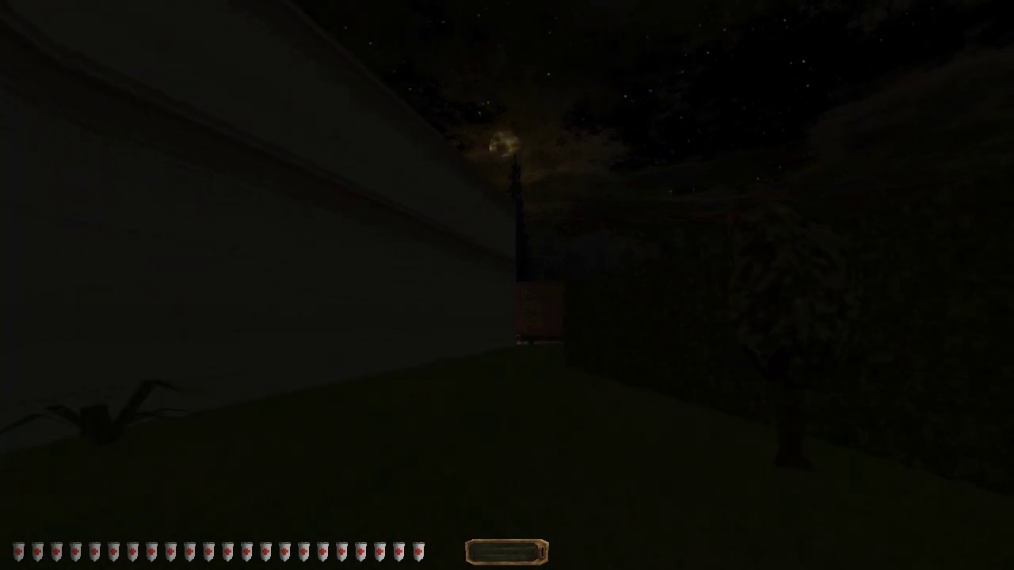
{"action": "key", "text": "w"}
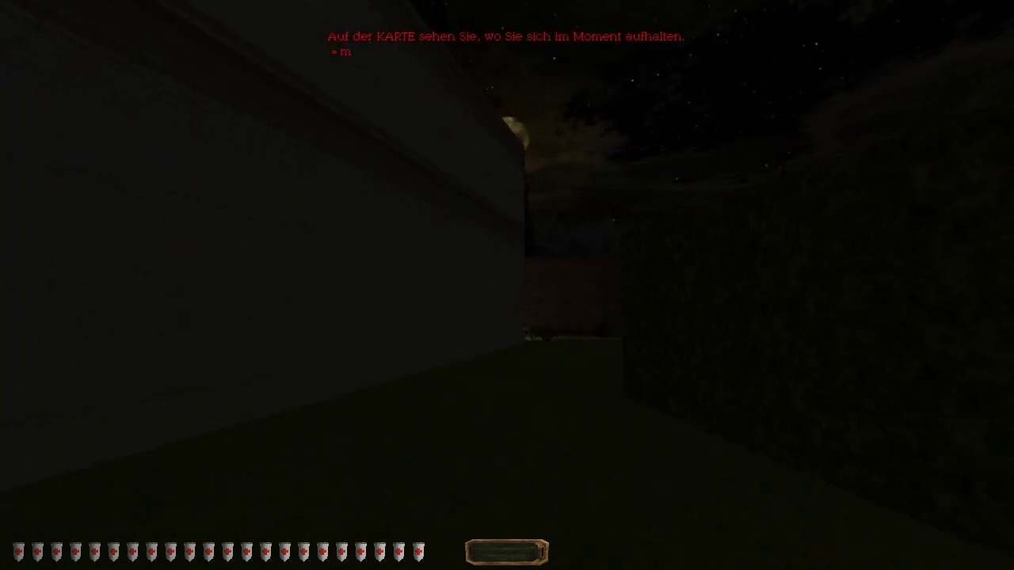
{"action": "key", "text": "w"}
{"action": "key", "text": "m"}
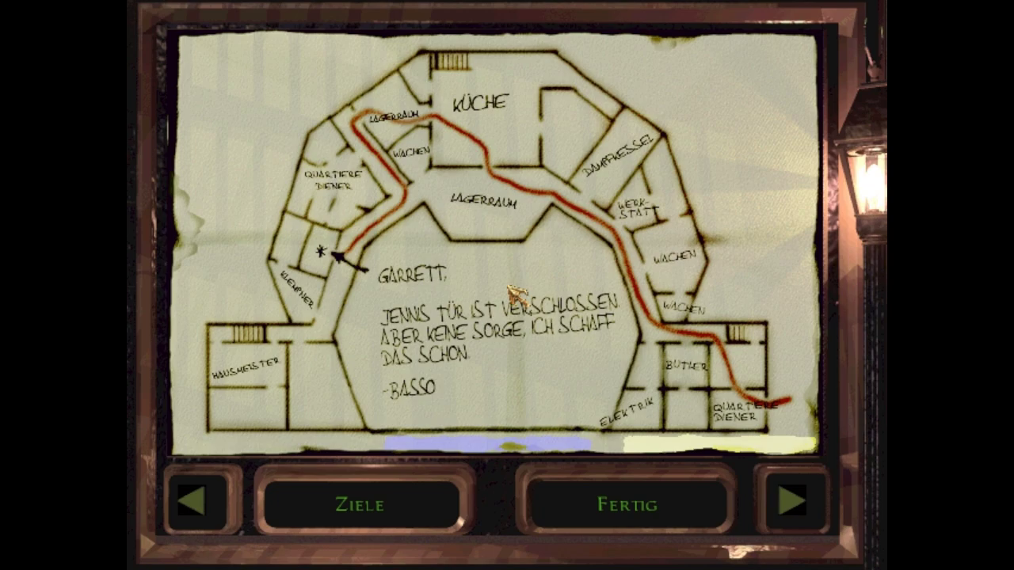
Close the mission map and walk along the dark mansion wall to the lantern-lit side entrance.
{"action": "key", "text": "m"}
{"action": "key", "text": "w"}
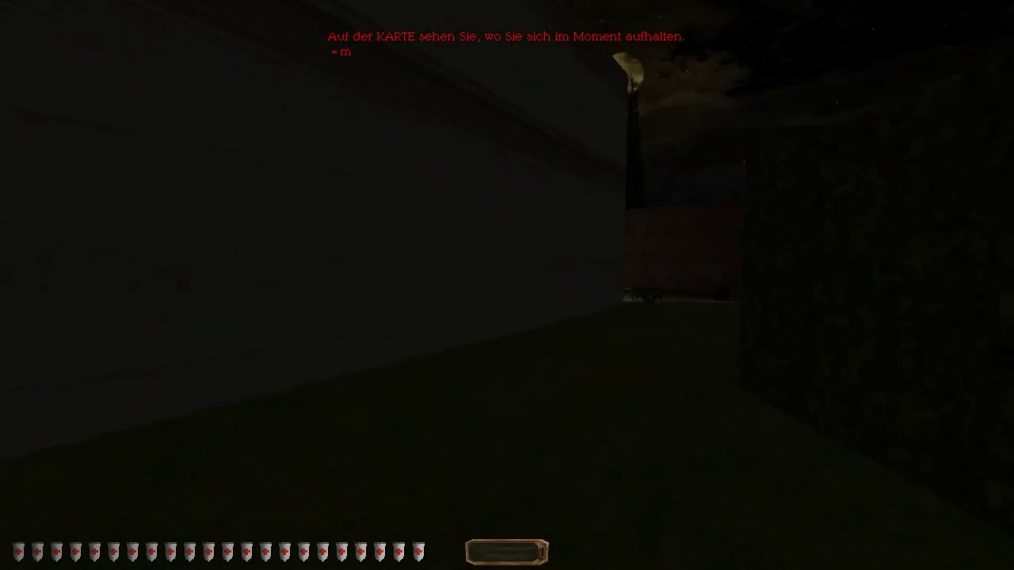
{"action": "key", "text": "w"}
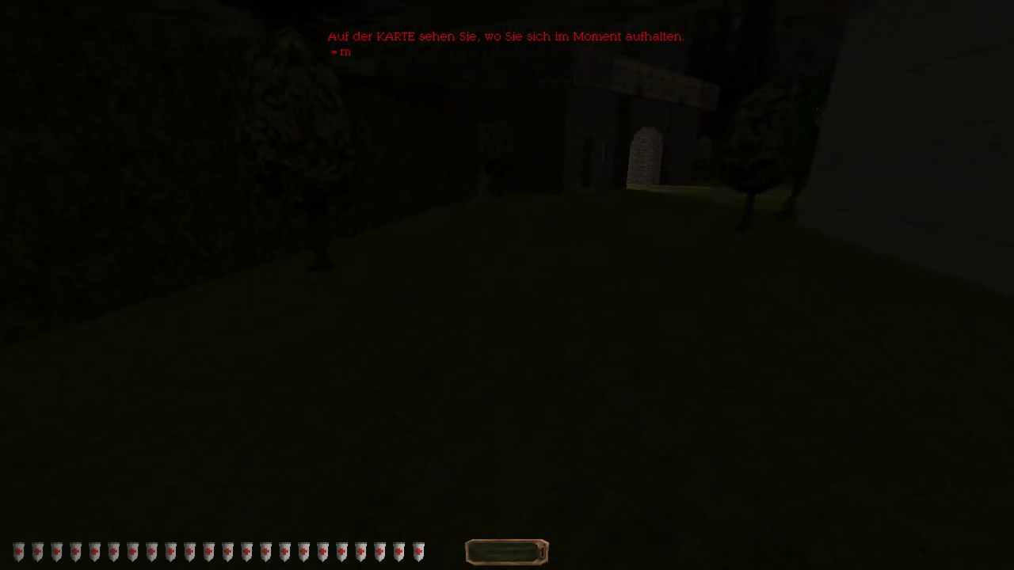
{"action": "key", "text": "w"}
{"action": "key", "text": "s"}
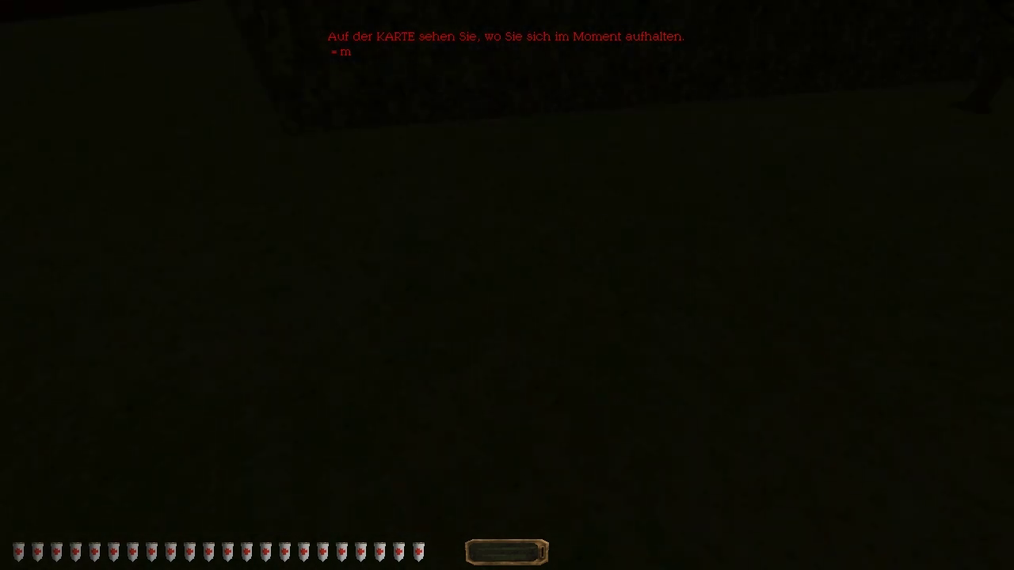
{"action": "key", "text": "w"}
{"action": "key", "text": "s"}
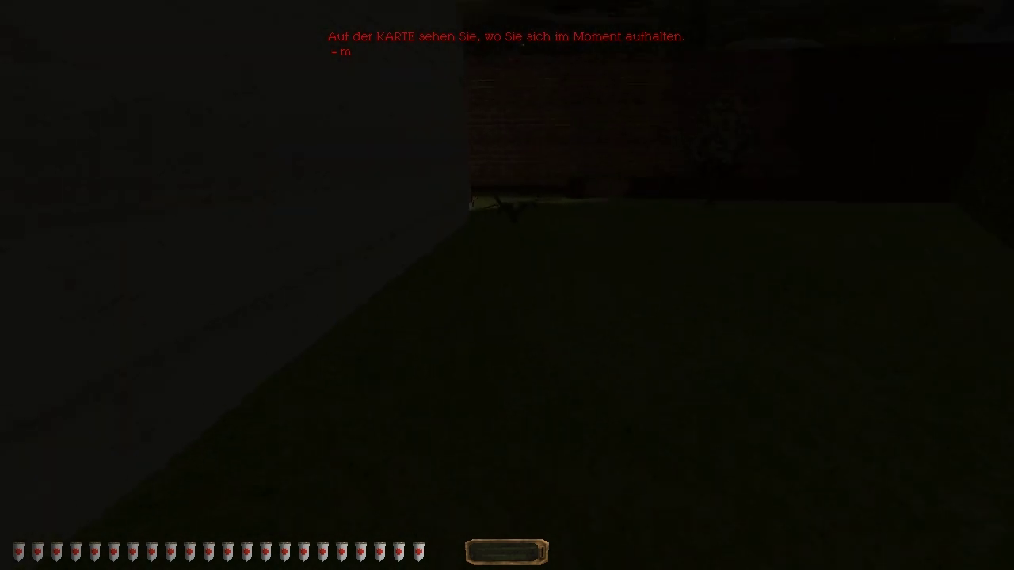
{"action": "key", "text": "w"}
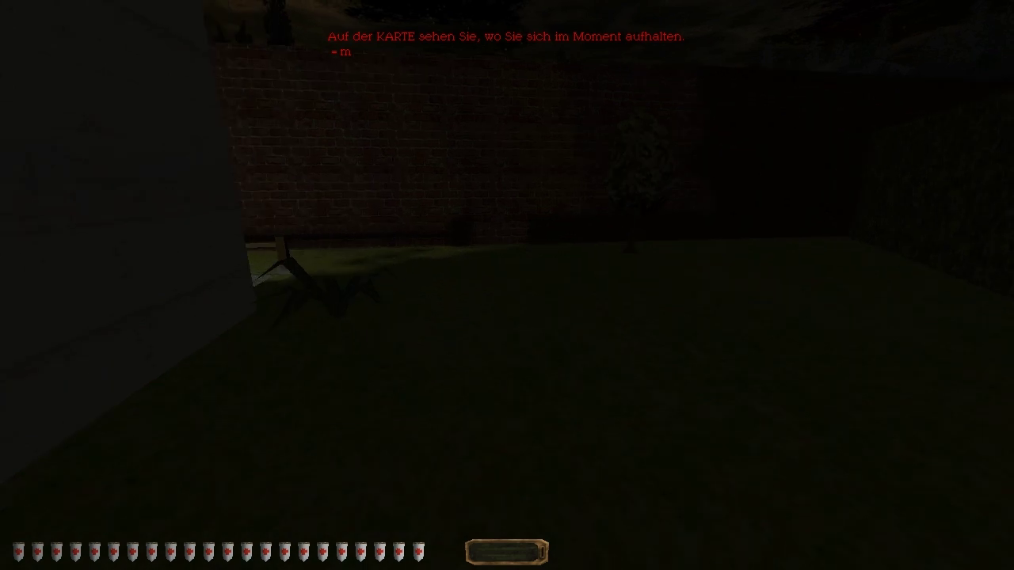
{"action": "key", "text": "w"}
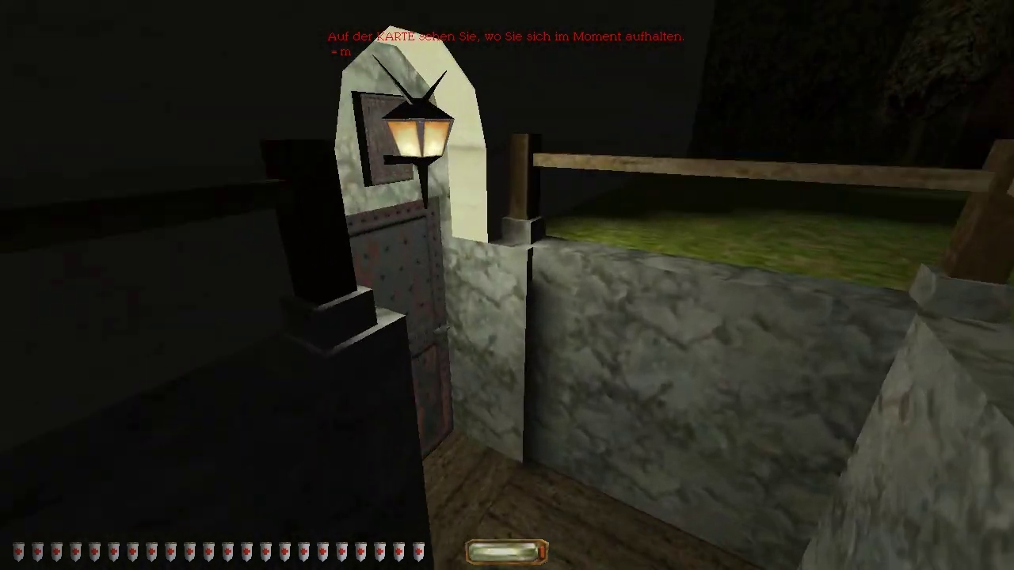
Open the riveted metal door, enter the mansion and look around the furnished room.
{"action": "key", "text": "w"}
{"action": "right_click", "coordinate": [507, 285]}
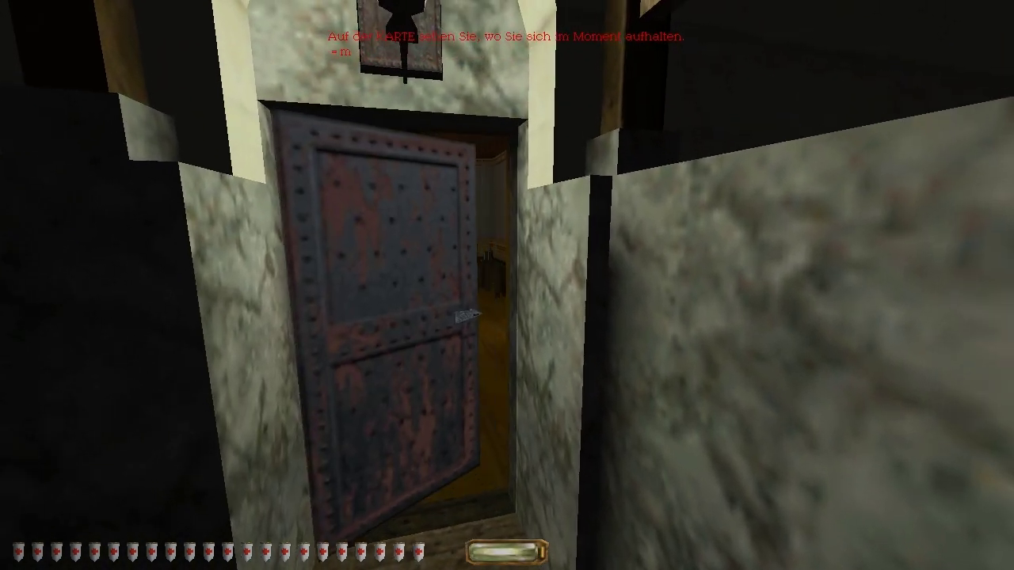
{"action": "key", "text": "w"}
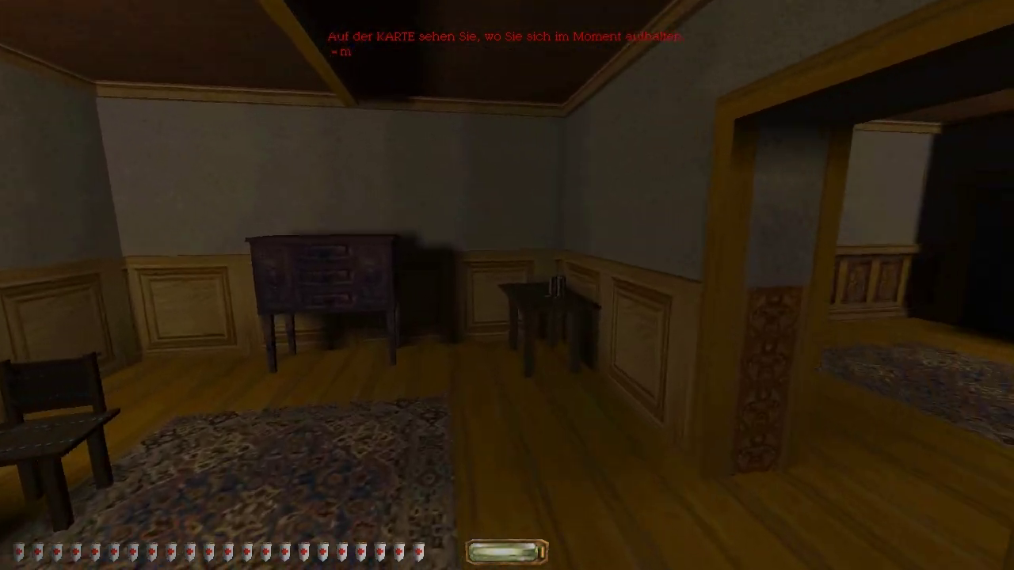
{"action": "key", "text": "Left"}
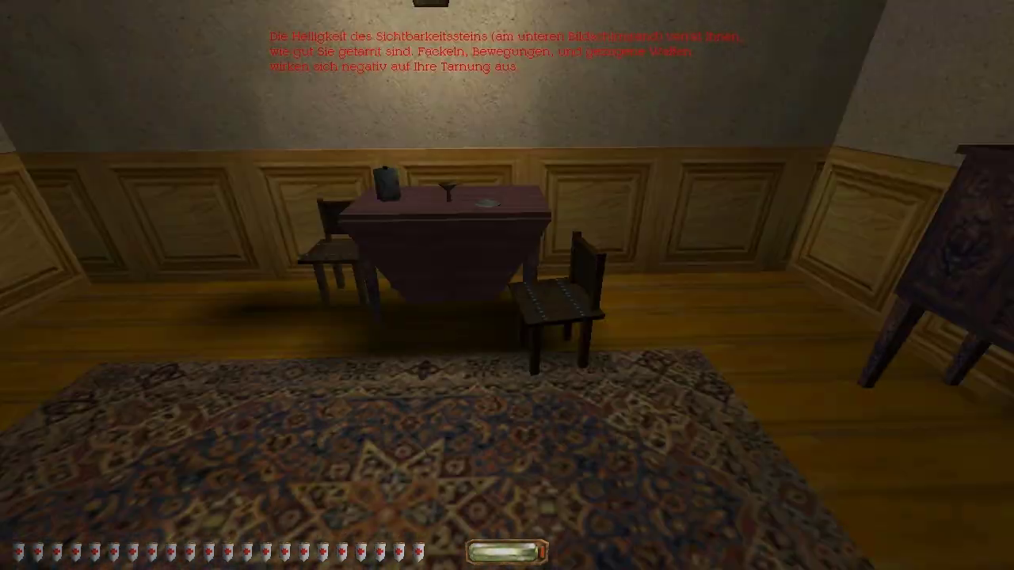
{"action": "key", "text": "Right"}
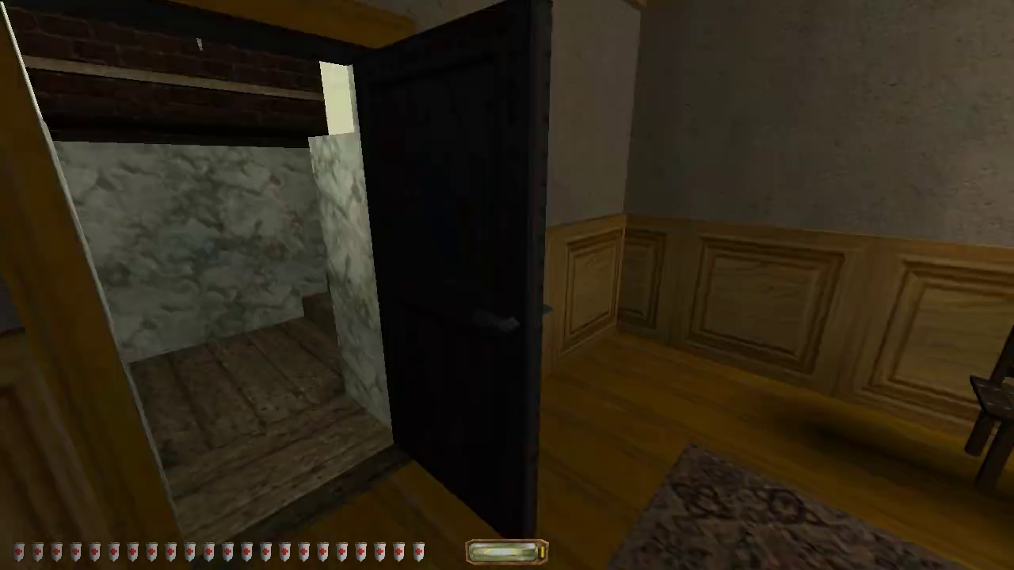
{"action": "key", "text": "Left"}
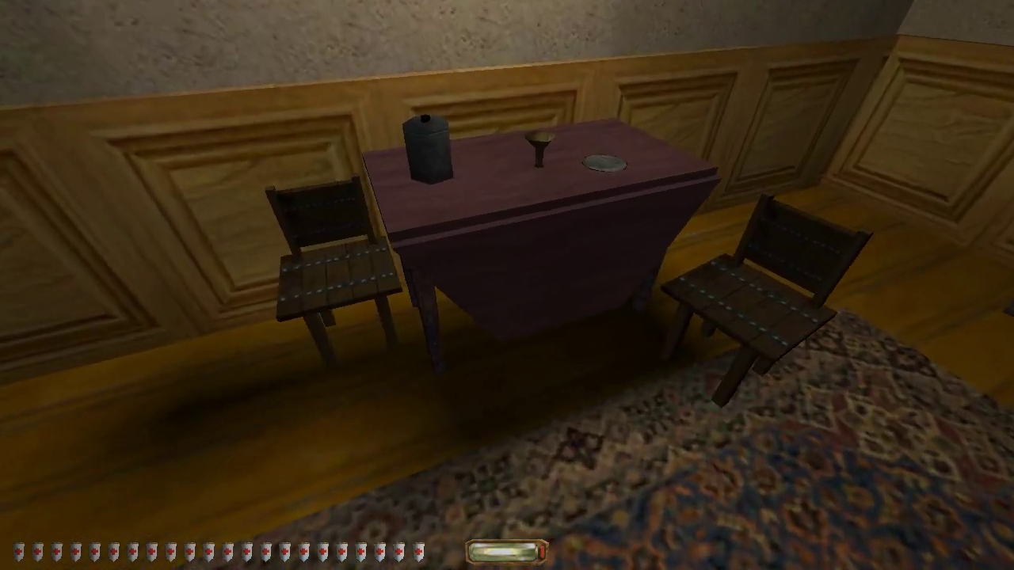
{"action": "key", "text": "Up"}
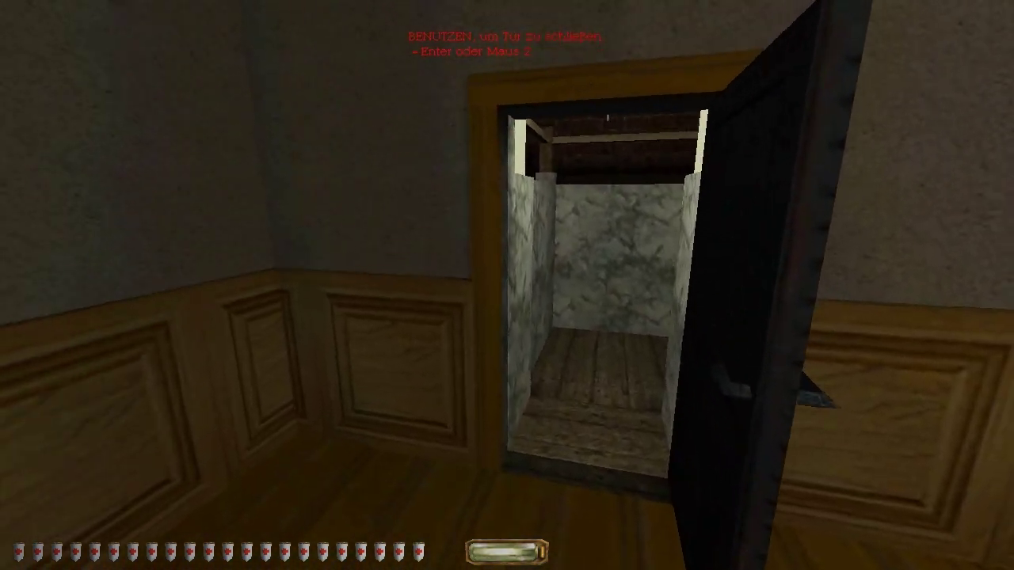
Leave the room and walk through the dark garden between hedge and mansion toward the stone building with the archway.
{"action": "key", "text": "Right"}
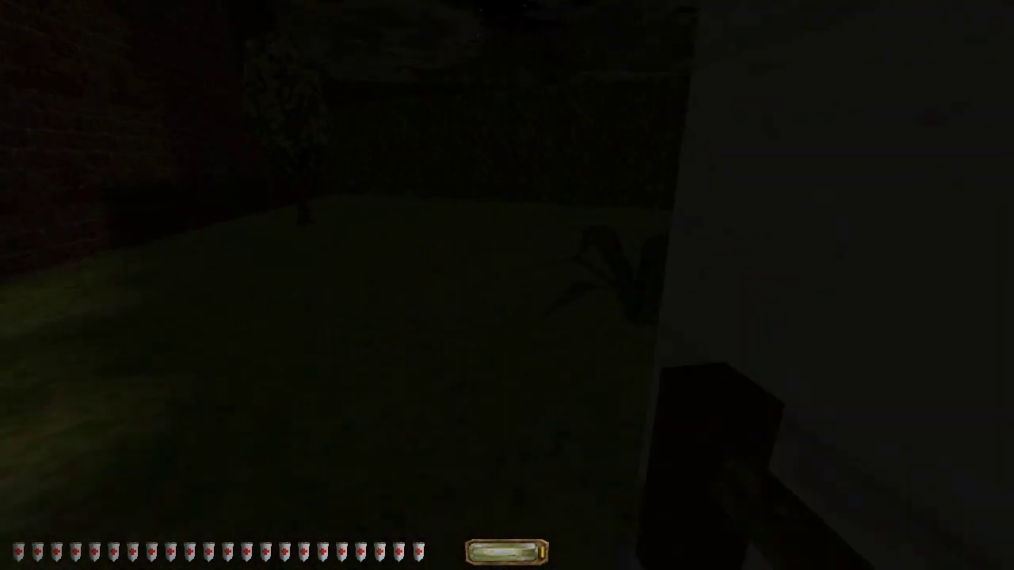
{"action": "key", "text": "Left"}
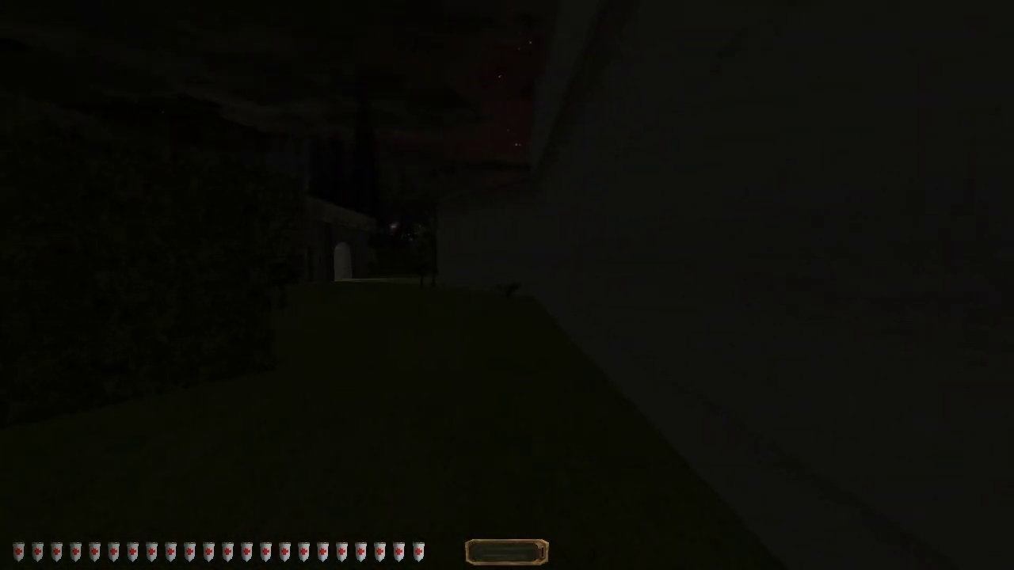
{"action": "key", "text": "Up"}
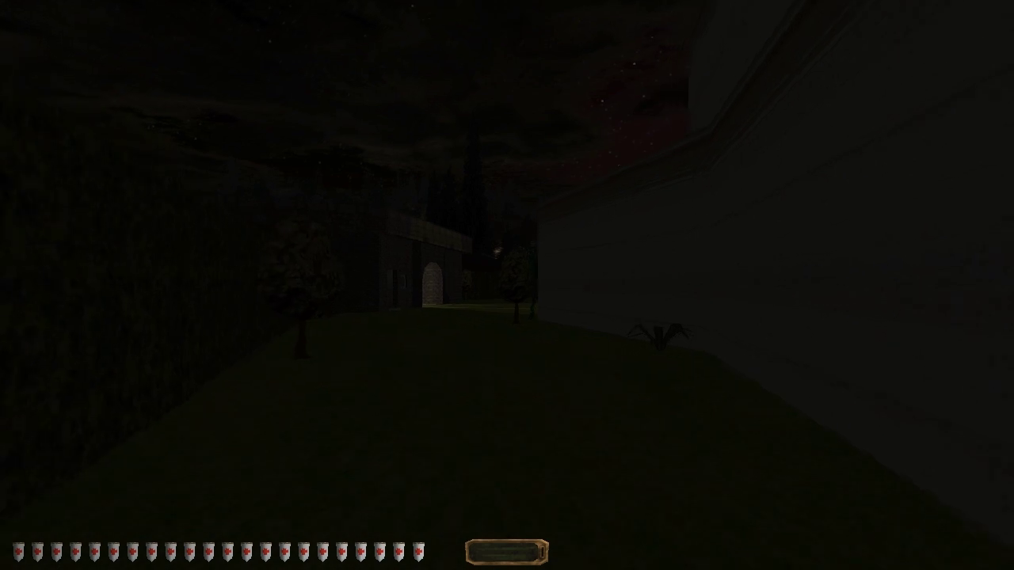
{"action": "key", "text": "Left"}
{"action": "key", "text": "Right"}
{"action": "key", "text": "Up"}
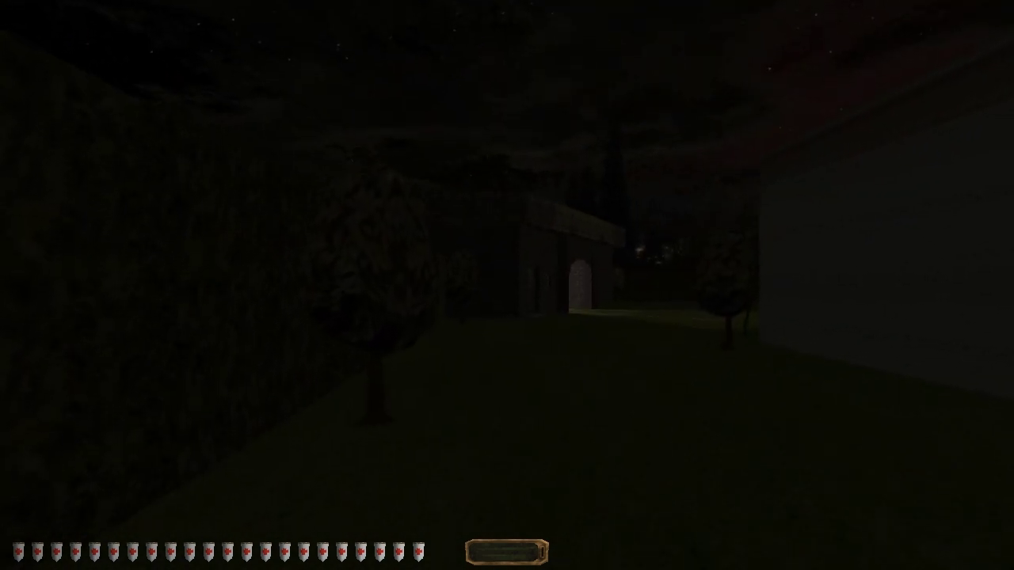
{"action": "key", "text": "Right"}
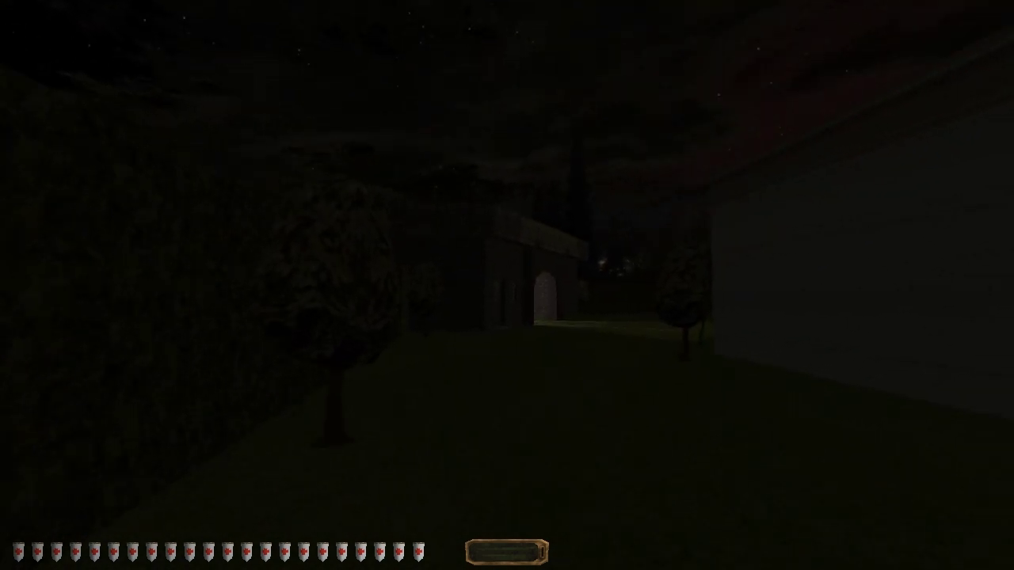
{"action": "key", "text": "Right"}
{"action": "key", "text": "Up"}
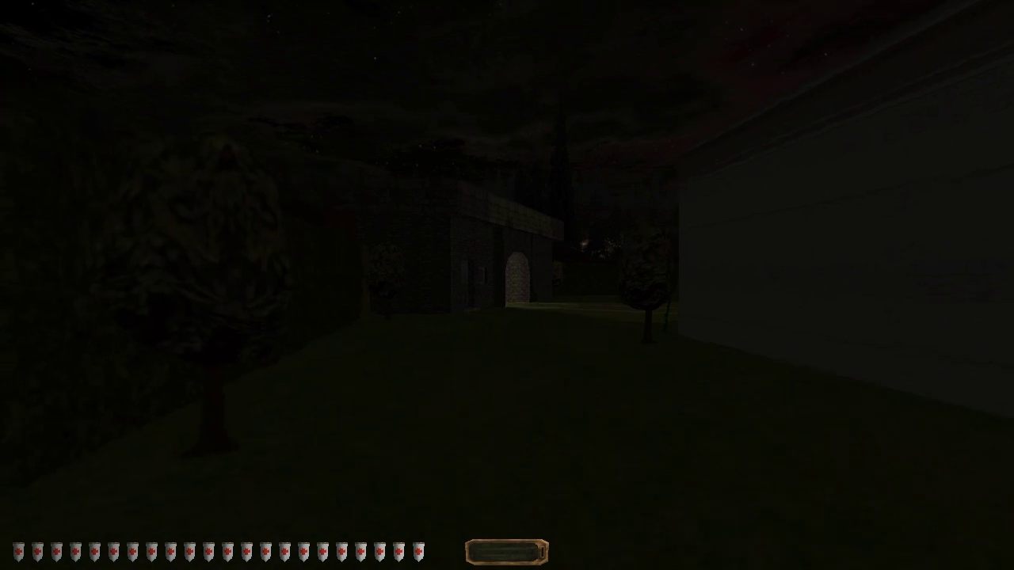
{"action": "key", "text": "Left"}
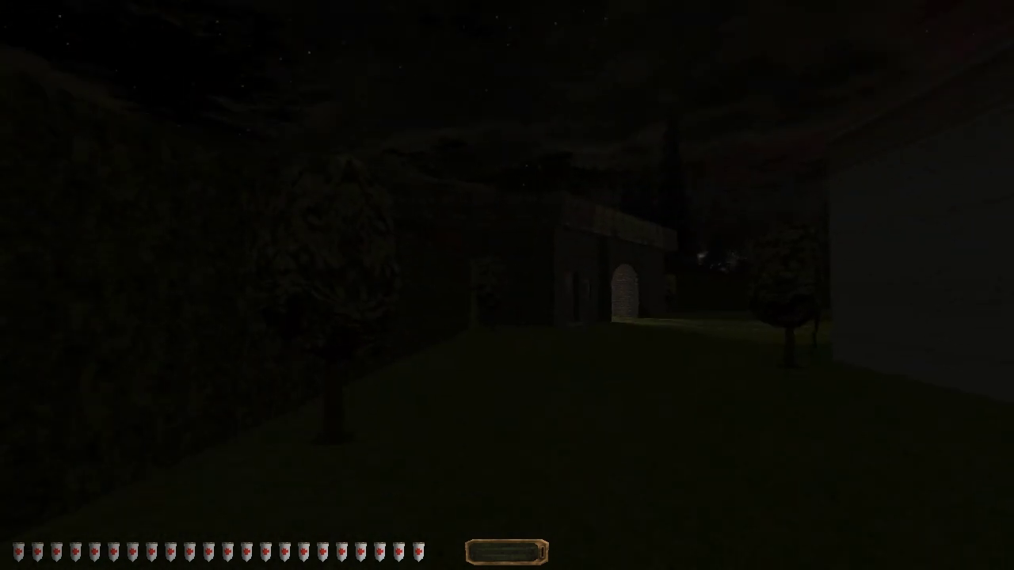
{"action": "key", "text": "Up"}
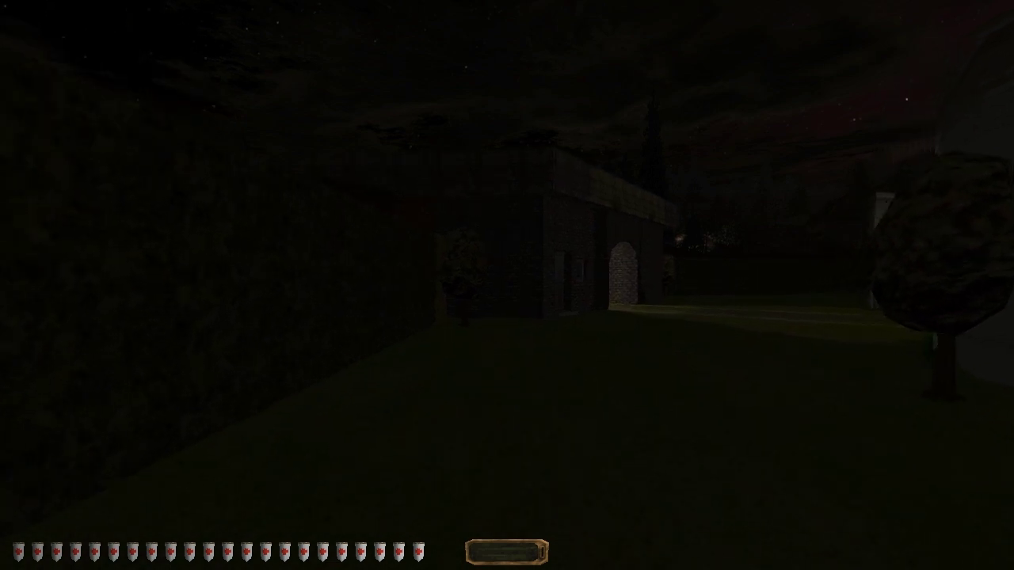
{"action": "key", "text": "Up"}
{"action": "key", "text": "Right"}
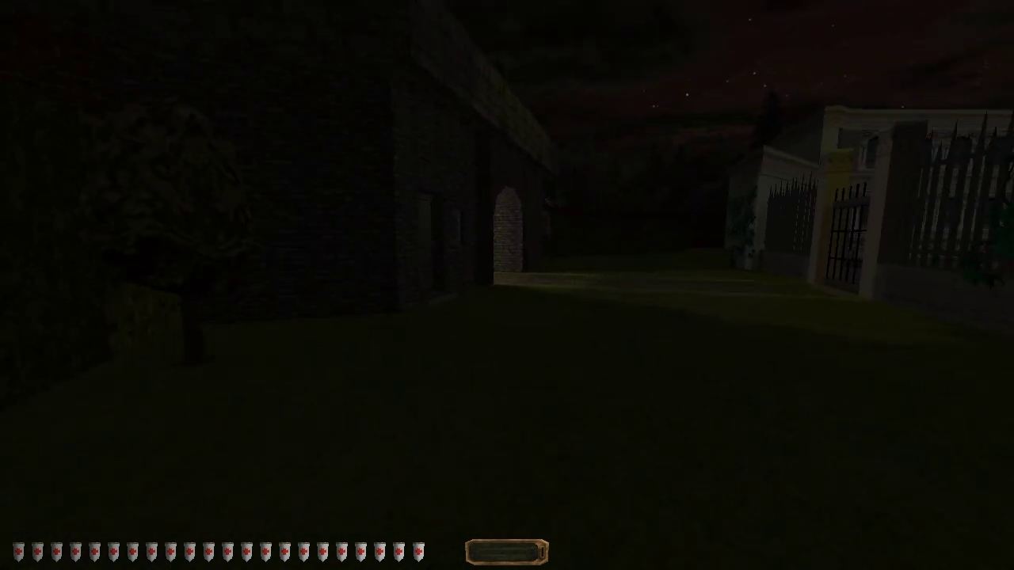
Look up at the starry night sky above the mansion and back down to the gated grounds.
{"action": "key", "text": "Page_Up"}
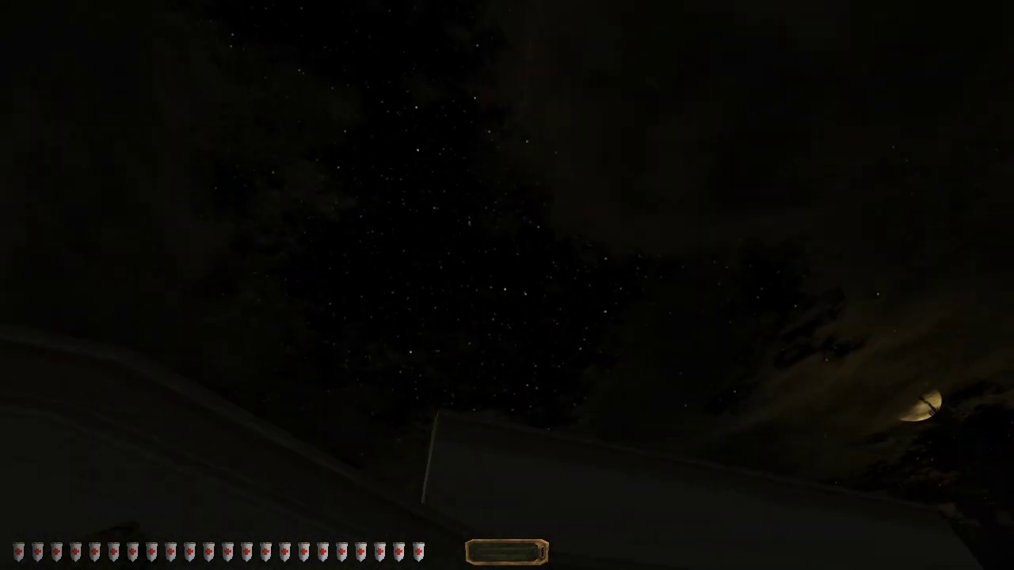
{"action": "key", "text": "Page_Down"}
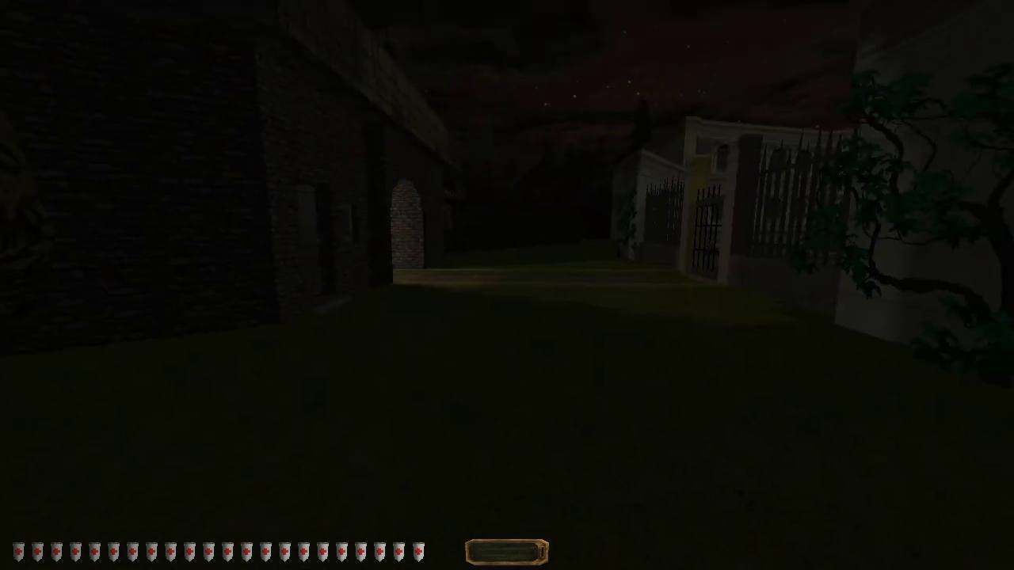
{"action": "key", "text": "Right"}
Look over the torch-lit cavern with the water basin and exit the game to the Thief Demonstration folder.
{"action": "key", "text": "Escape"}
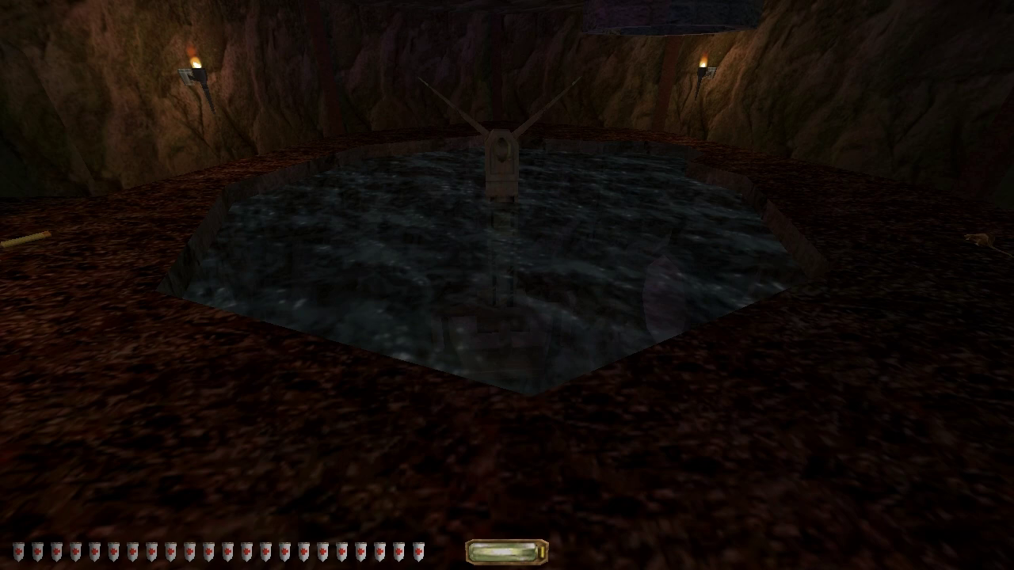
{"action": "mouse_move", "coordinate": [507, 286]}
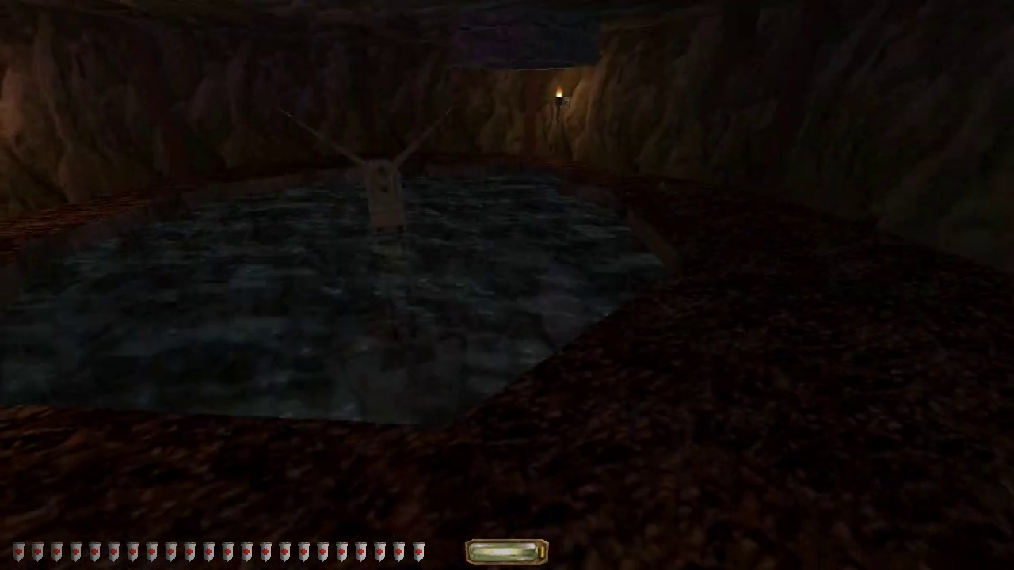
{"action": "key", "text": "Escape"}
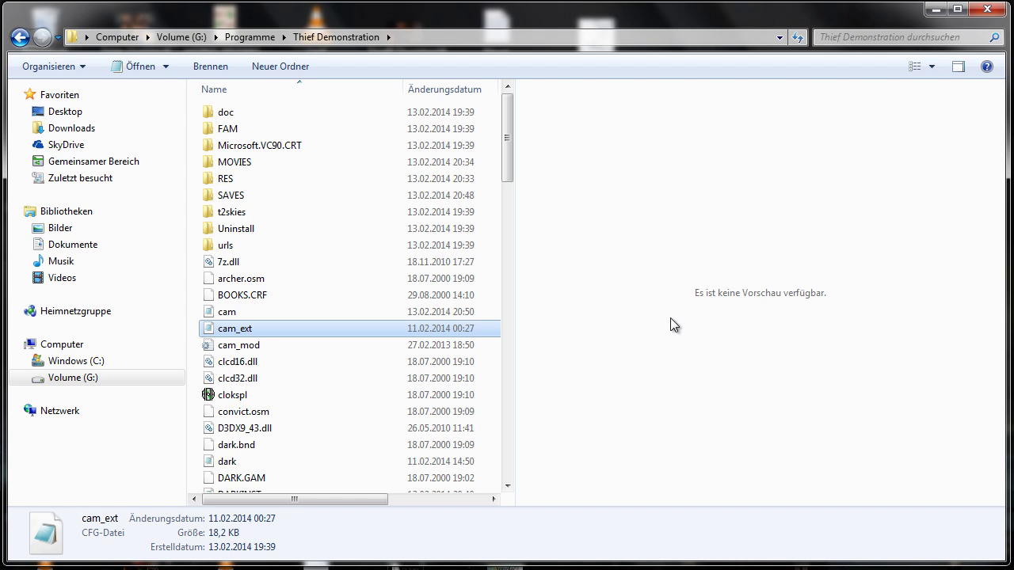
Open the cam_ext configuration file and look through its display, texture, render, timing, sound and miscellaneous options.
{"action": "double_click", "coordinate": [250, 329]}
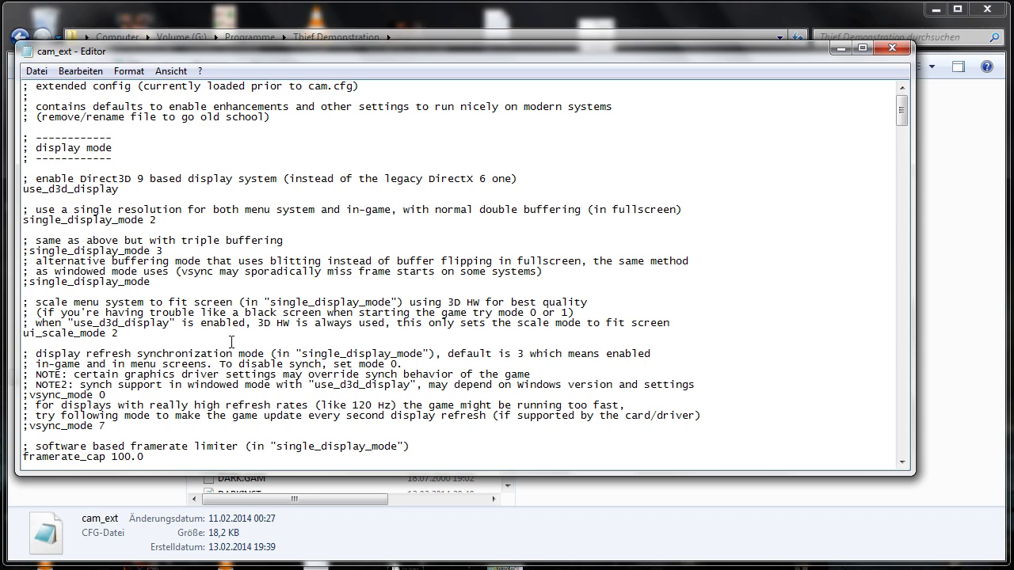
{"action": "scroll", "coordinate": [240, 332], "scroll_direction": "down", "scroll_amount": 5}
{"action": "scroll", "coordinate": [234, 336], "scroll_direction": "down", "scroll_amount": 16}
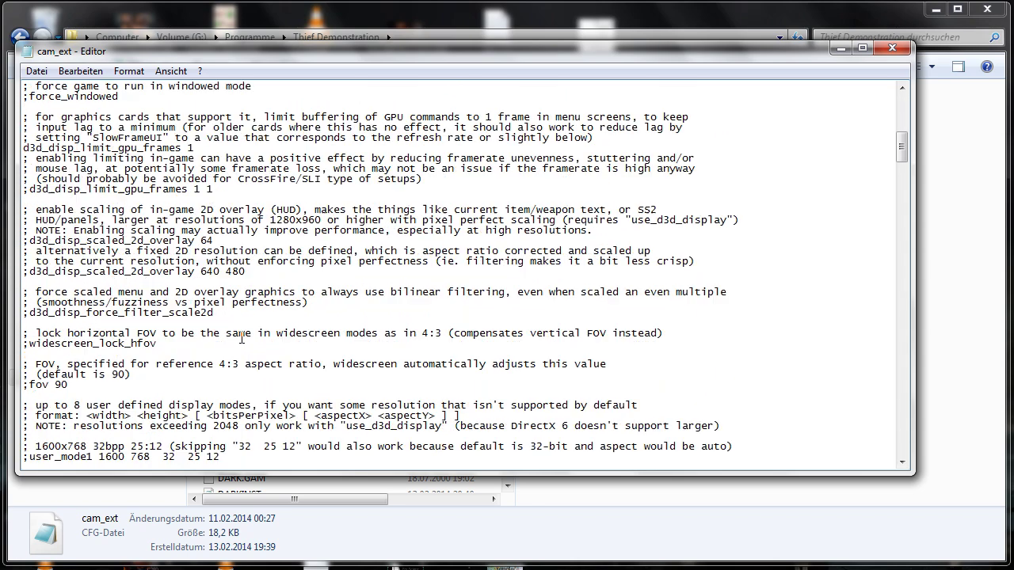
{"action": "scroll", "coordinate": [242, 337], "scroll_direction": "down", "scroll_amount": 12}
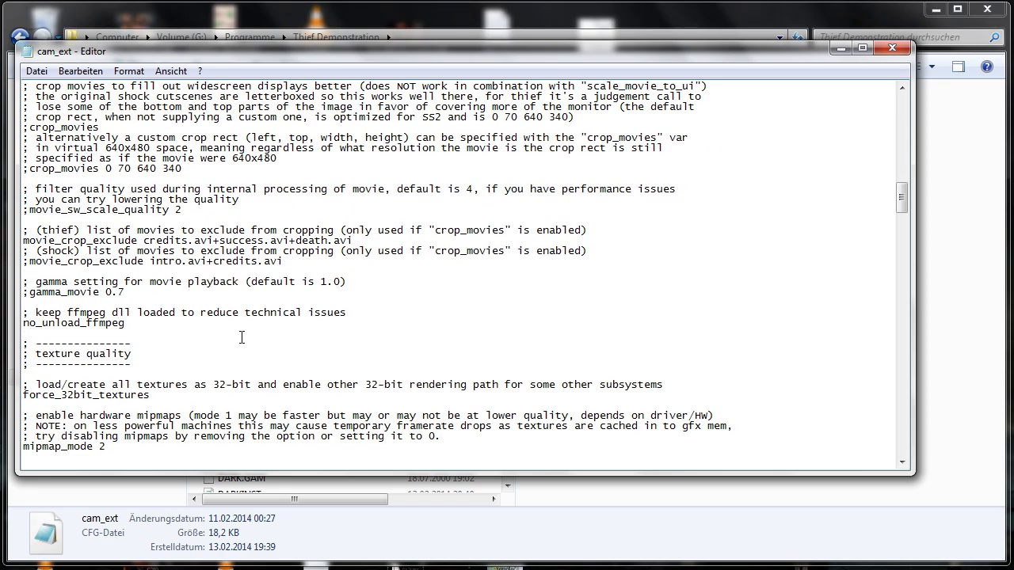
{"action": "scroll", "coordinate": [242, 338], "scroll_direction": "down", "scroll_amount": 20}
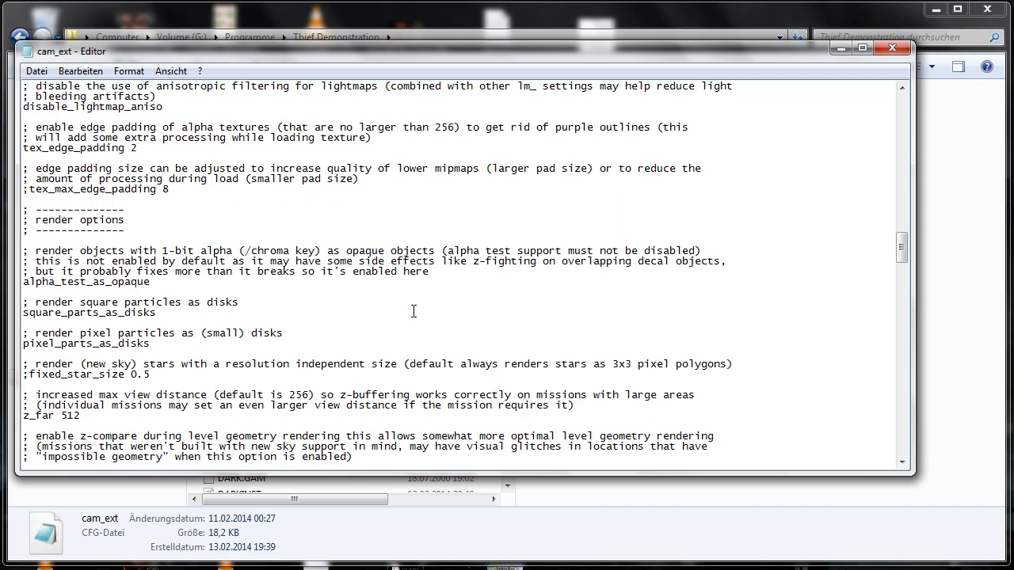
{"action": "scroll", "coordinate": [393, 311], "scroll_direction": "down", "scroll_amount": 20}
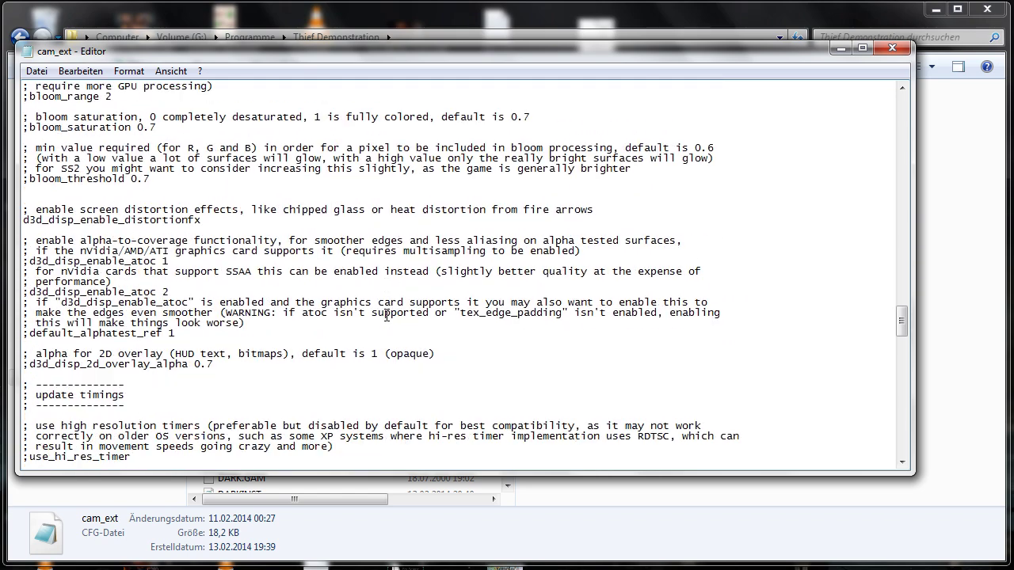
{"action": "scroll", "coordinate": [388, 311], "scroll_direction": "down", "scroll_amount": 1}
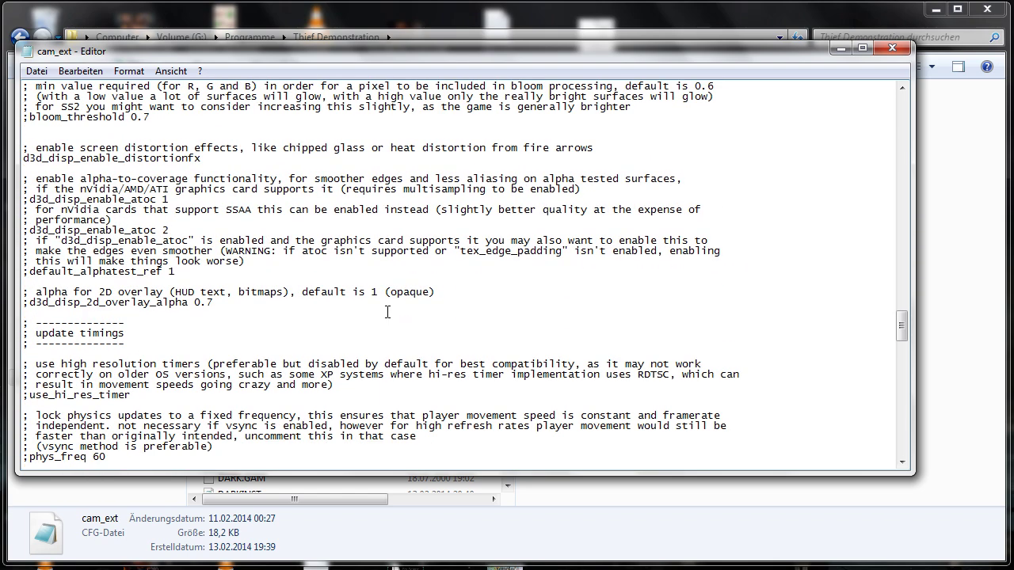
{"action": "scroll", "coordinate": [387, 311], "scroll_direction": "down", "scroll_amount": 5}
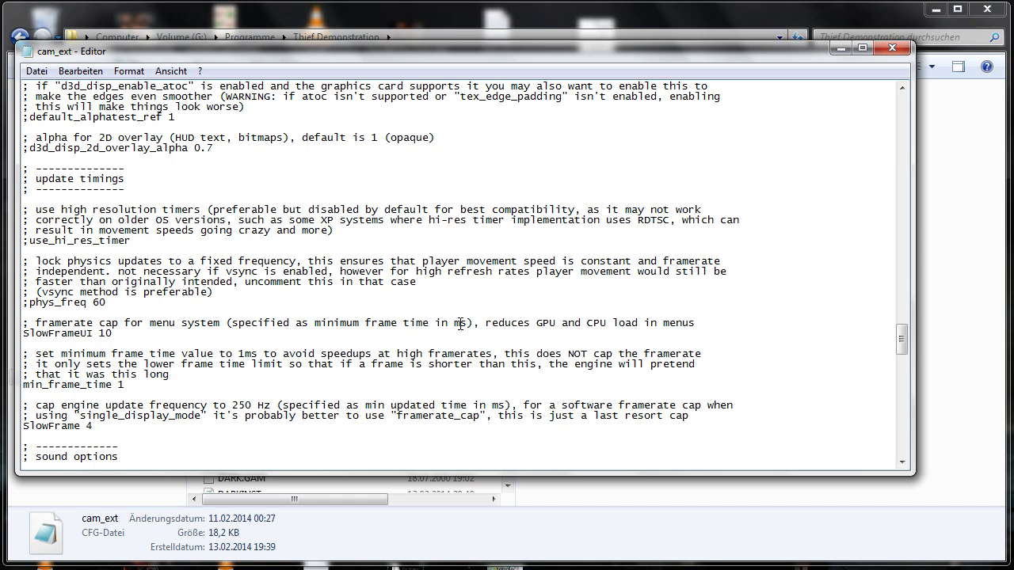
{"action": "scroll", "coordinate": [461, 325], "scroll_direction": "down", "scroll_amount": 13}
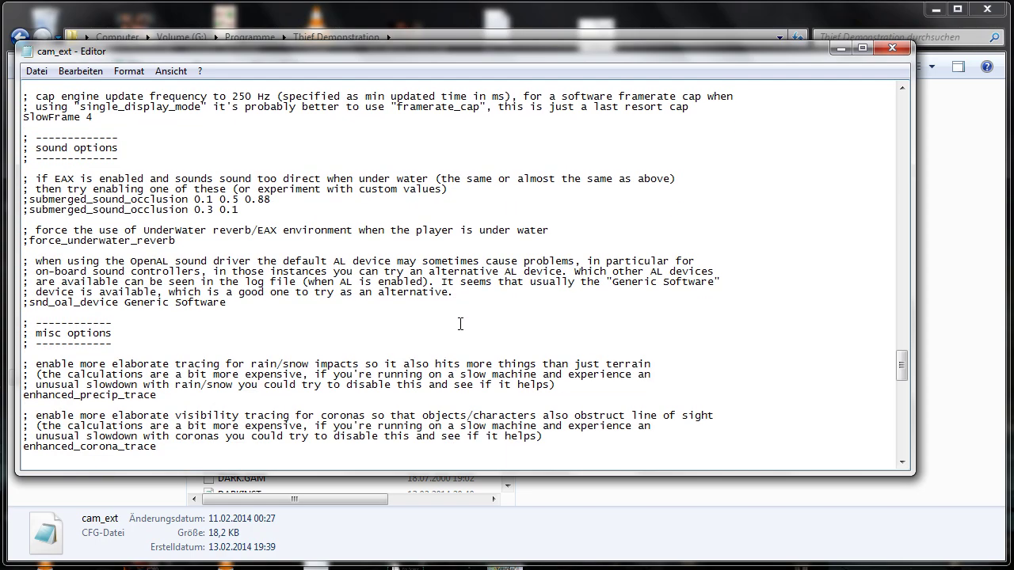
{"action": "scroll", "coordinate": [460, 324], "scroll_direction": "down", "scroll_amount": 9}
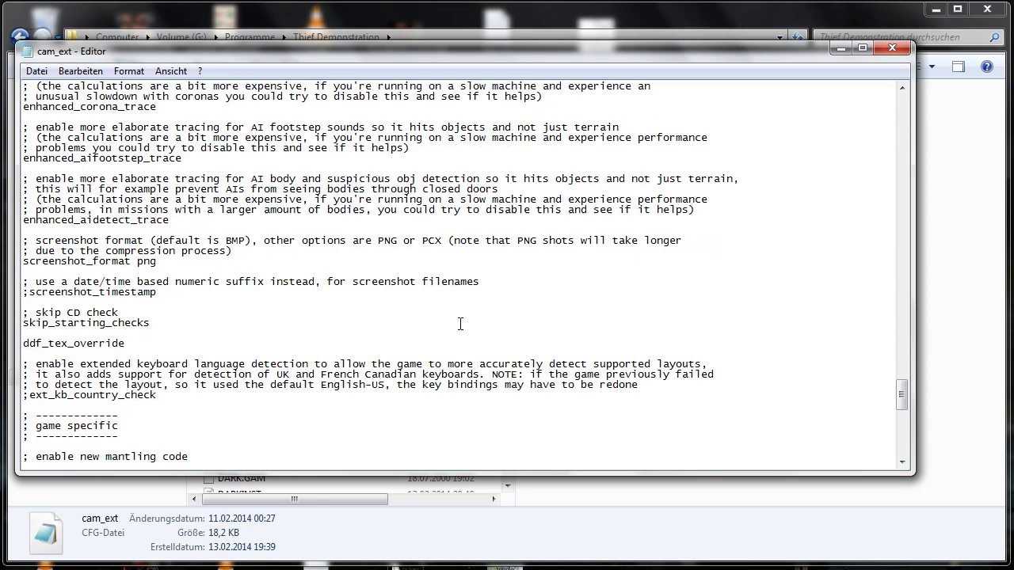
Return to the bloom settings in cam_ext and enable postprocessing by uncommenting the "postprocess 1" line.
{"action": "scroll", "coordinate": [474, 307], "scroll_direction": "up", "scroll_amount": 20}
{"action": "scroll", "coordinate": [473, 306], "scroll_direction": "up", "scroll_amount": 14}
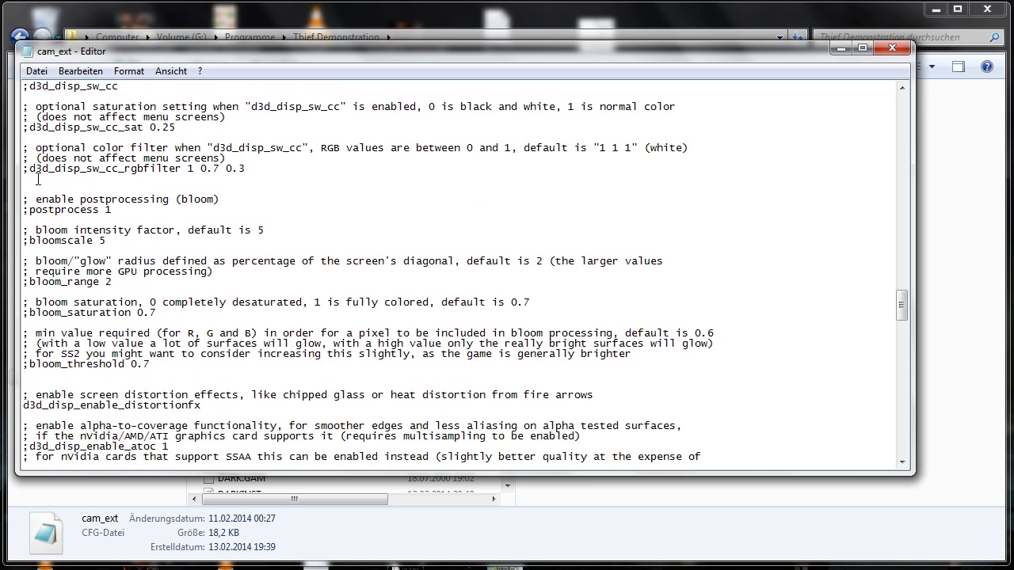
{"action": "left_click_drag", "start_coordinate": [24, 199], "coordinate": [230, 334]}
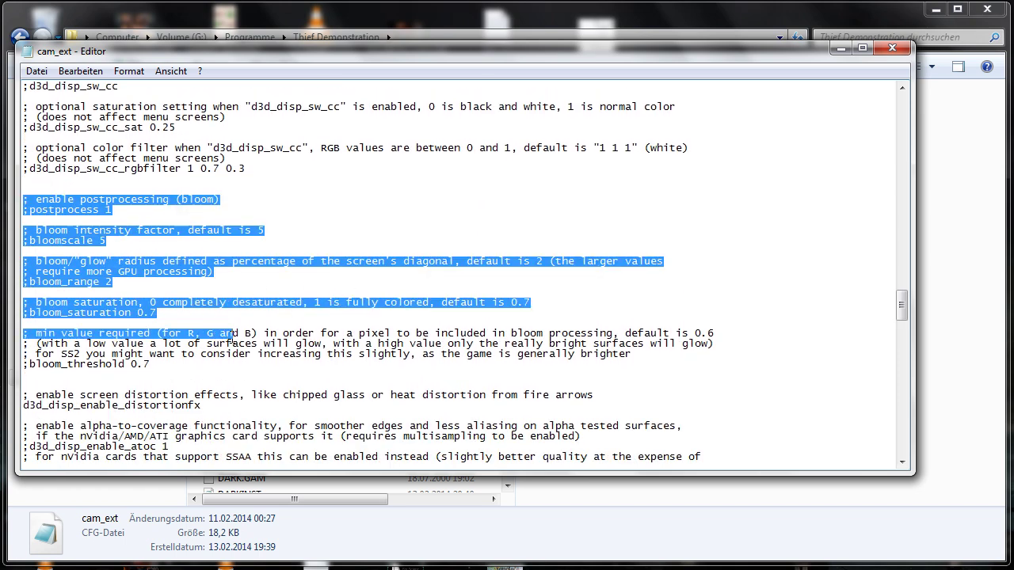
{"action": "left_click_drag", "start_coordinate": [230, 334], "coordinate": [235, 364]}
{"action": "left_click", "coordinate": [145, 214]}
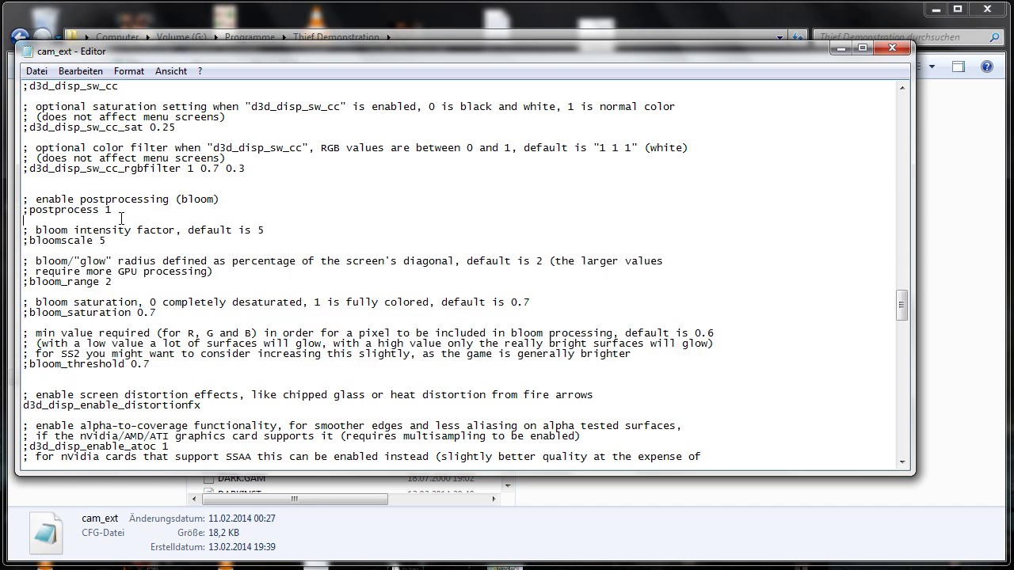
{"action": "left_click_drag", "start_coordinate": [120, 210], "coordinate": [24, 212]}
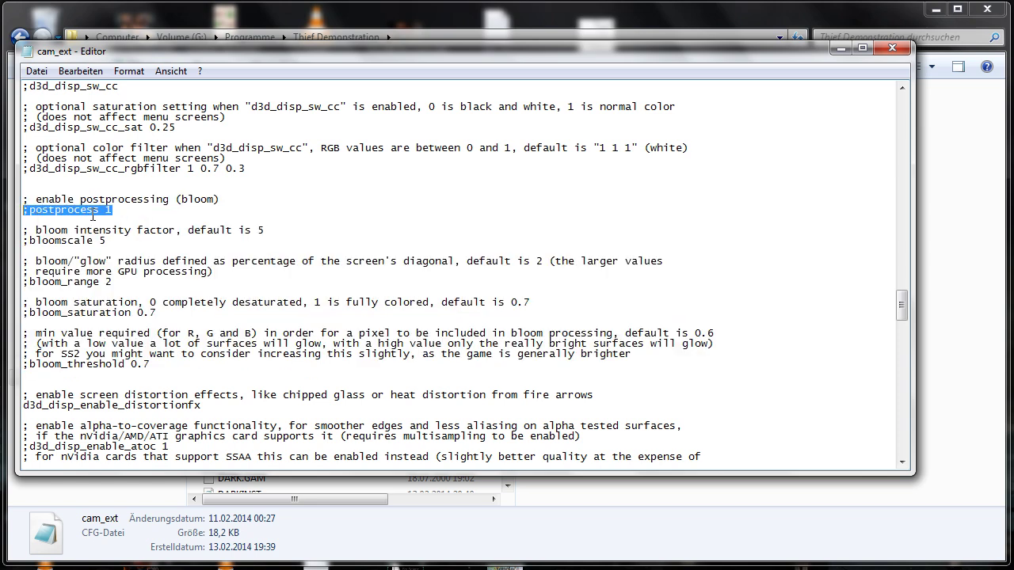
{"action": "left_click", "coordinate": [30, 210]}
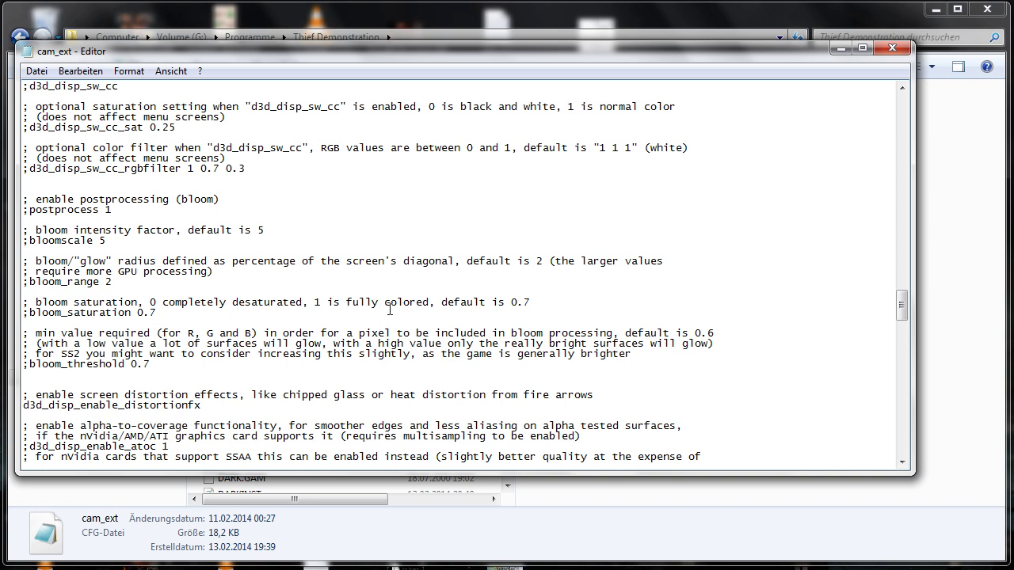
{"action": "key", "text": "BackSpace"}
Highlight the bloom intensity value on the bloomscale line.
{"action": "left_click_drag", "start_coordinate": [123, 245], "coordinate": [31, 242]}
{"action": "left_click", "coordinate": [113, 242]}
{"action": "left_click_drag", "start_coordinate": [113, 242], "coordinate": [99, 242]}
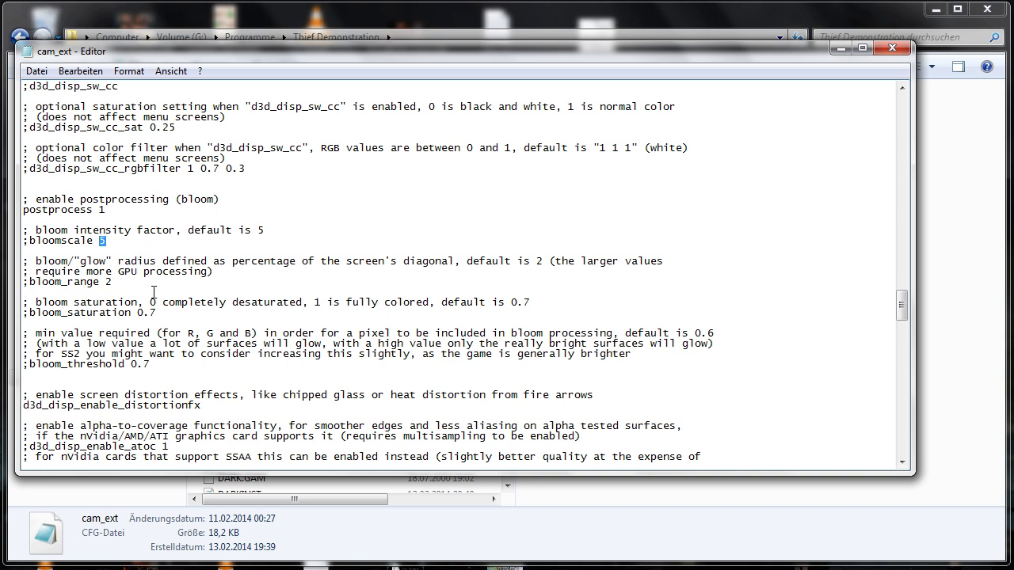